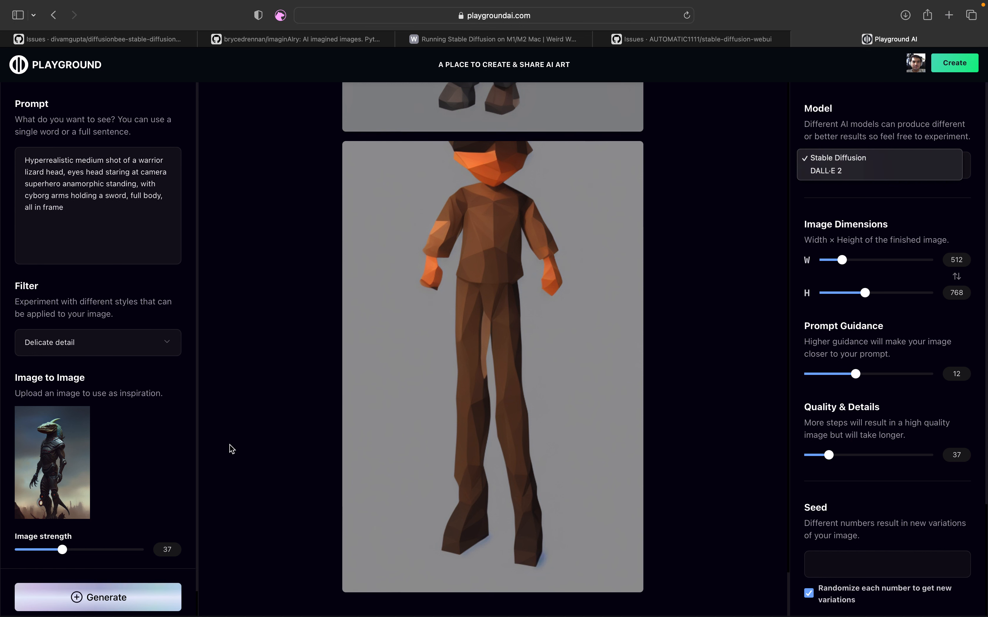
- Close the model list without changing the model and inspect the prompt and available actions of the low-poly boy image
left_click(252, 435)
mouse_move(80, 467)
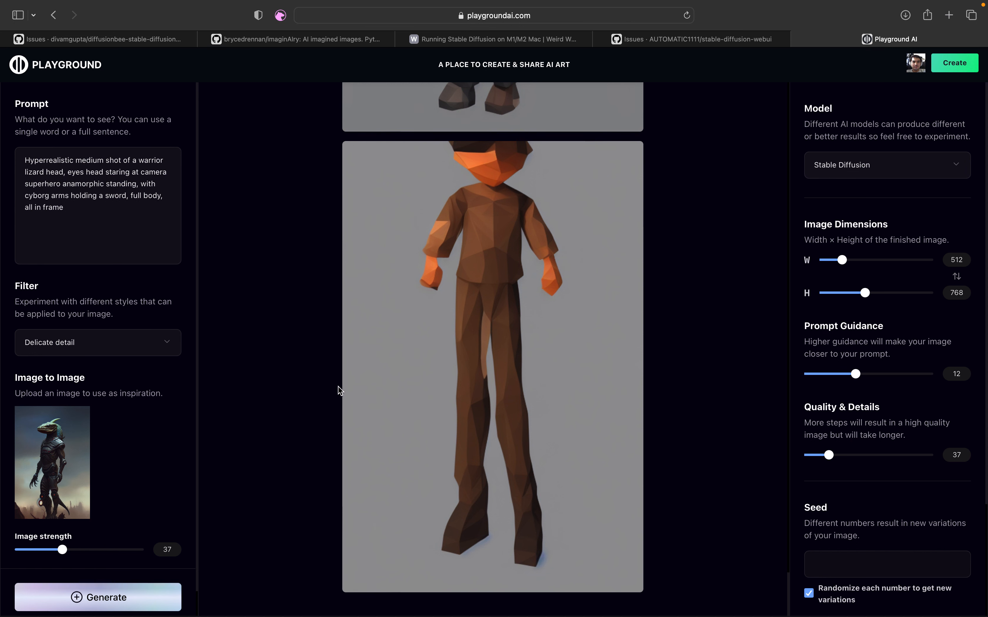
mouse_move(345, 409)
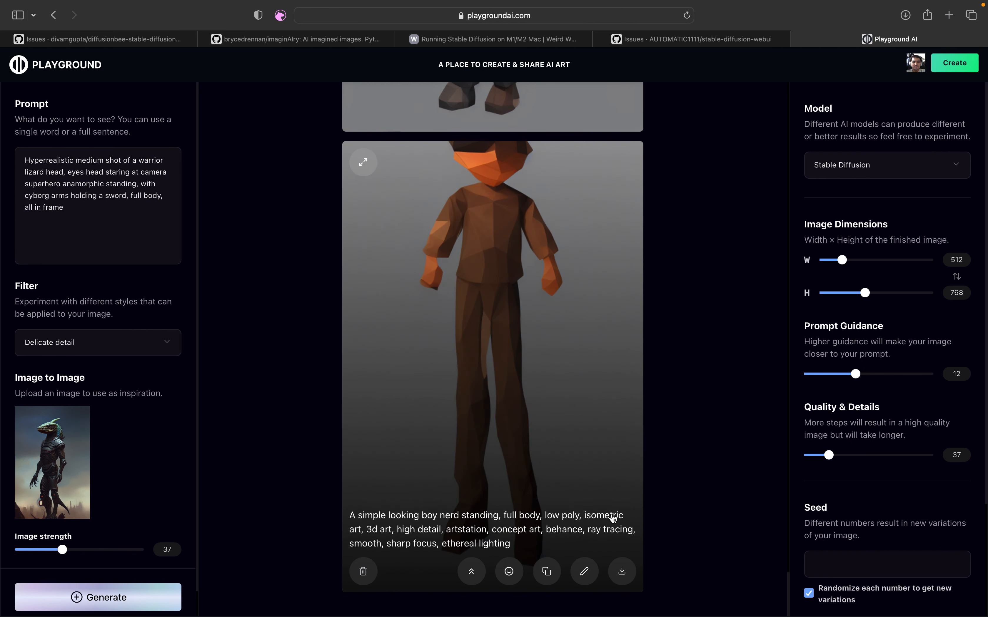
mouse_move(634, 396)
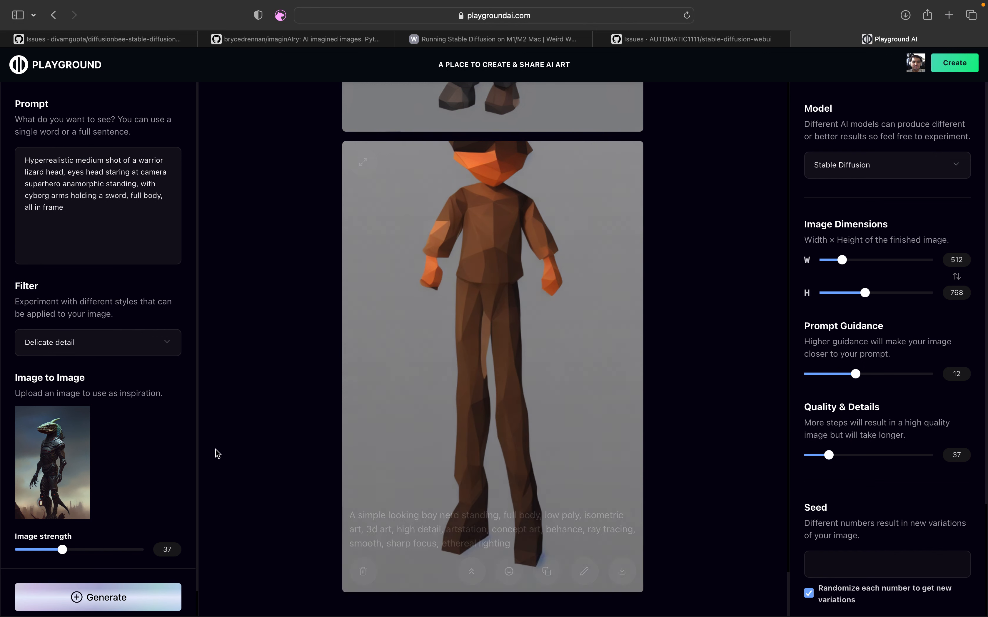
- Examine the list of available filter styles twice, keeping the Delicate detail filter selected
left_click(128, 341)
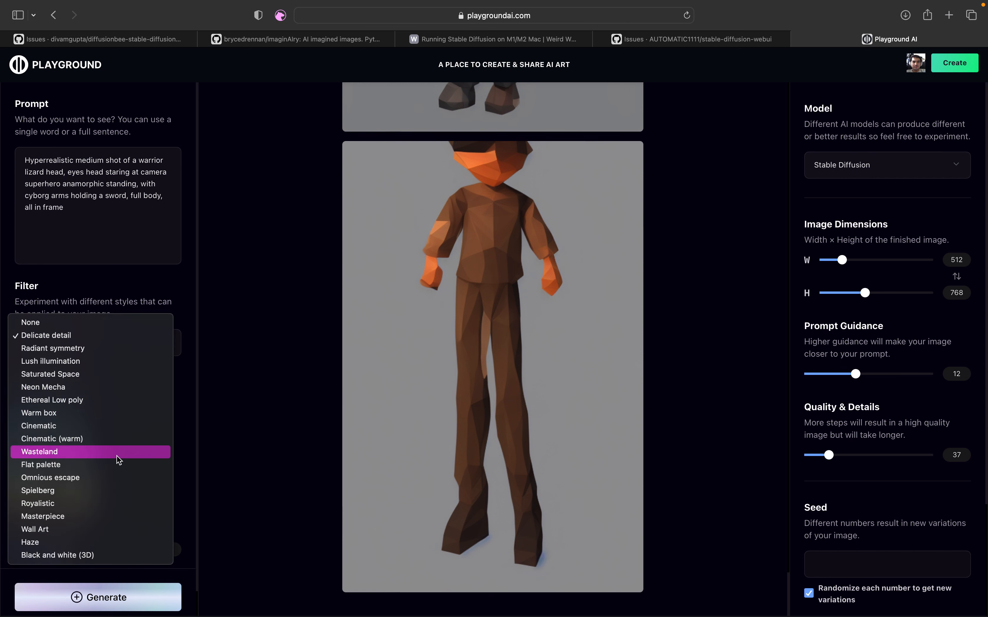
left_click(260, 465)
left_click(157, 349)
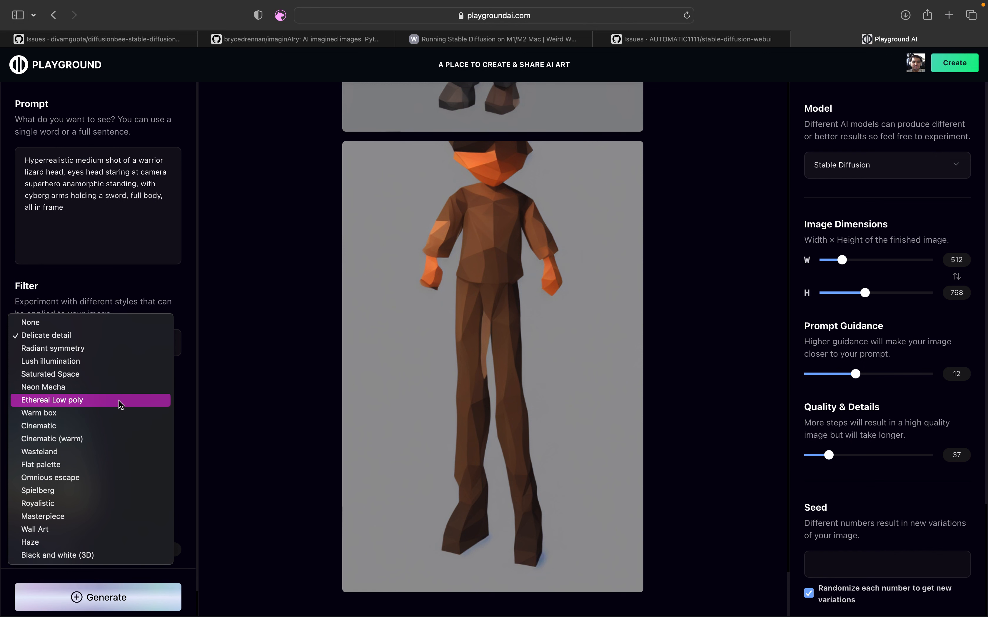
left_click(683, 424)
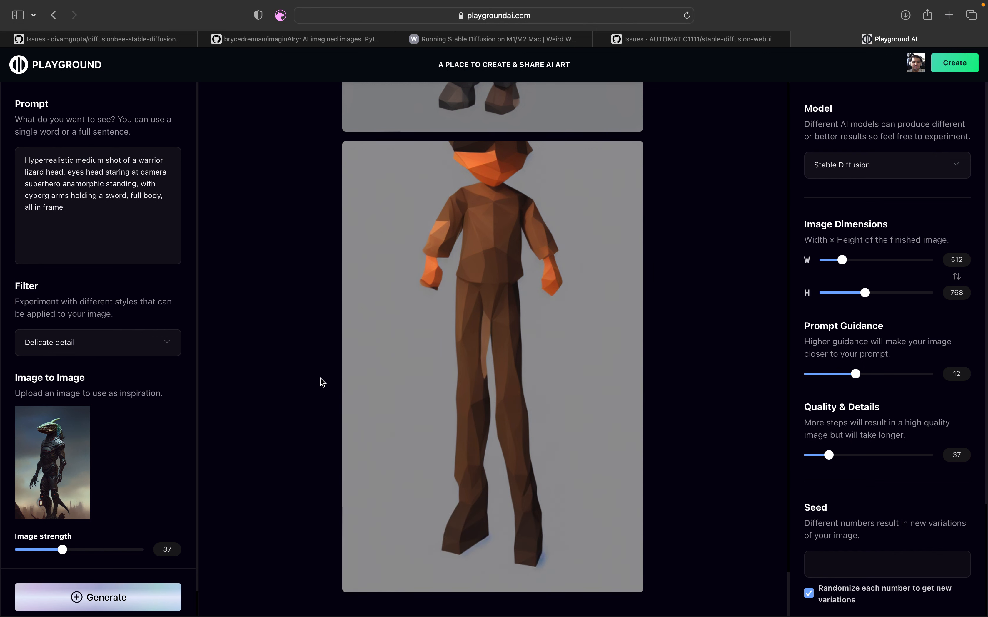
- Compare the two low-poly boy images in the gallery and read the prompts used for them
scroll(632, 446, "up", 1)
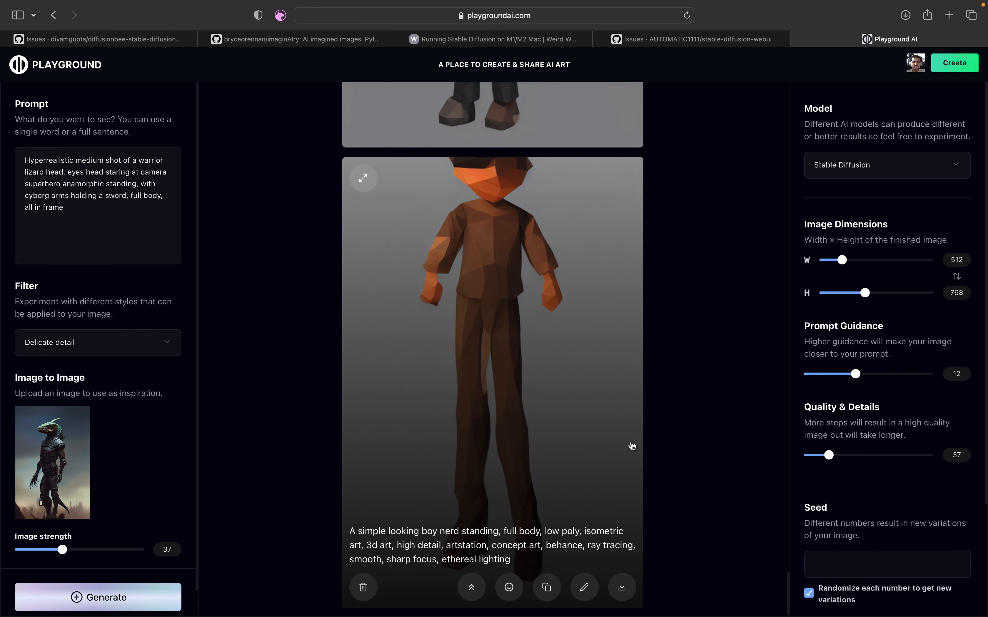
scroll(632, 446, "up", 10)
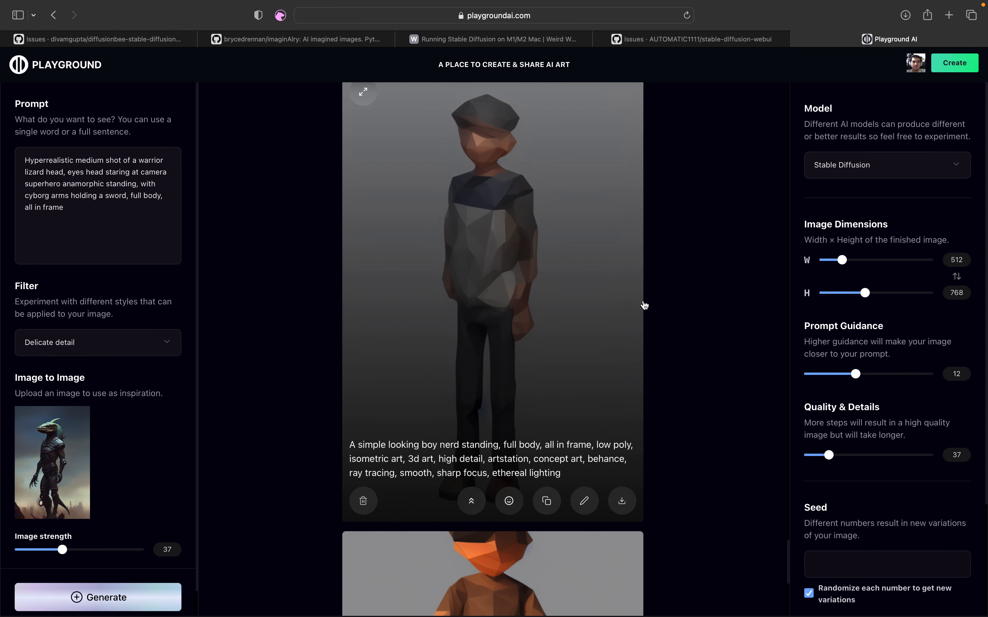
scroll(612, 368, "down", 9)
scroll(600, 419, "up", 10)
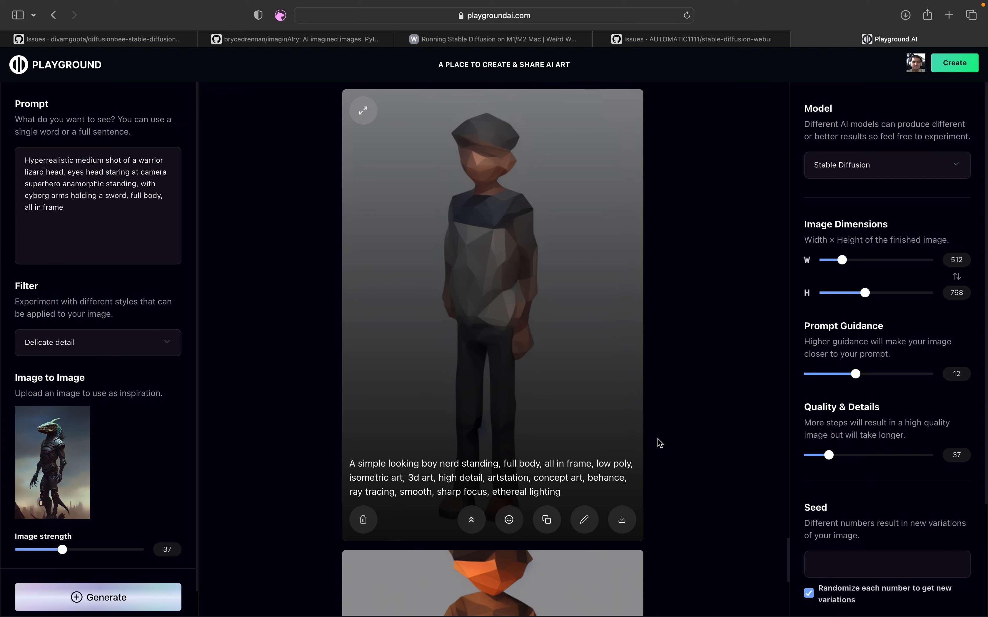
scroll(657, 446, "down", 3)
scroll(569, 470, "down", 4)
scroll(572, 470, "up", 8)
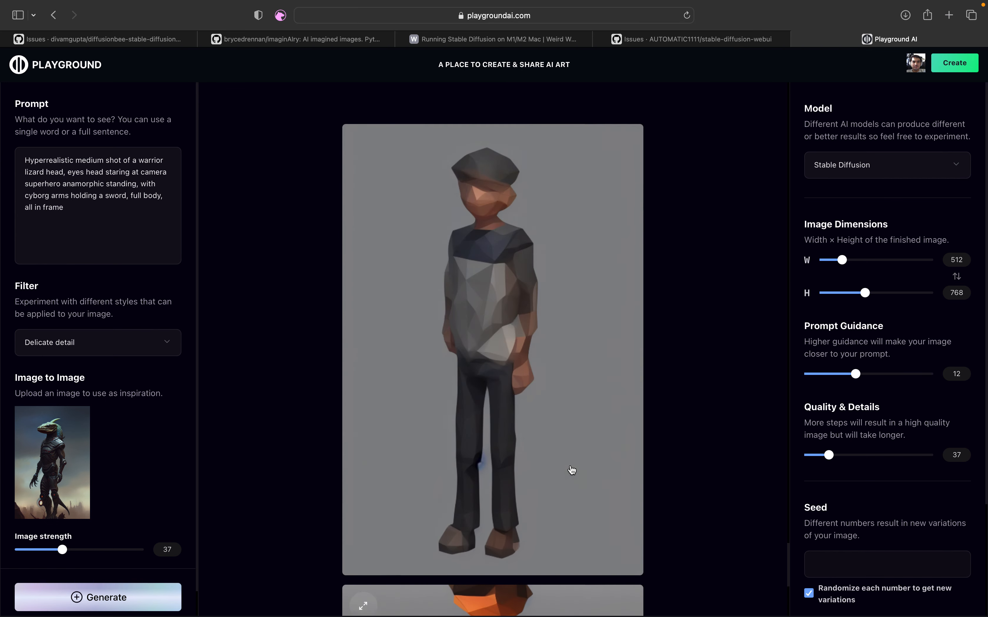
scroll(571, 469, "up", 1)
scroll(564, 458, "down", 3)
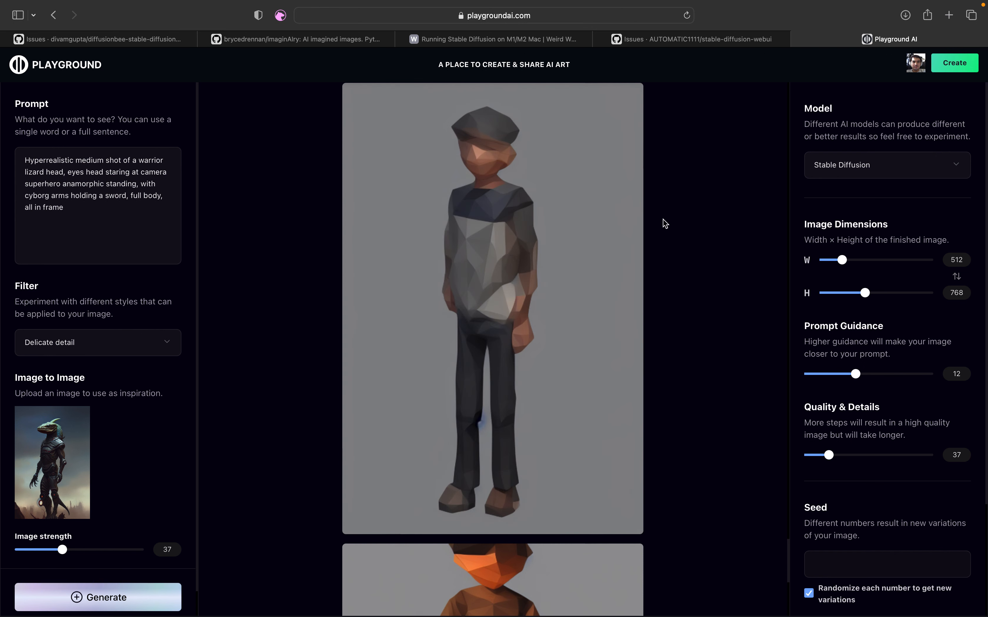
scroll(682, 315, "up", 2)
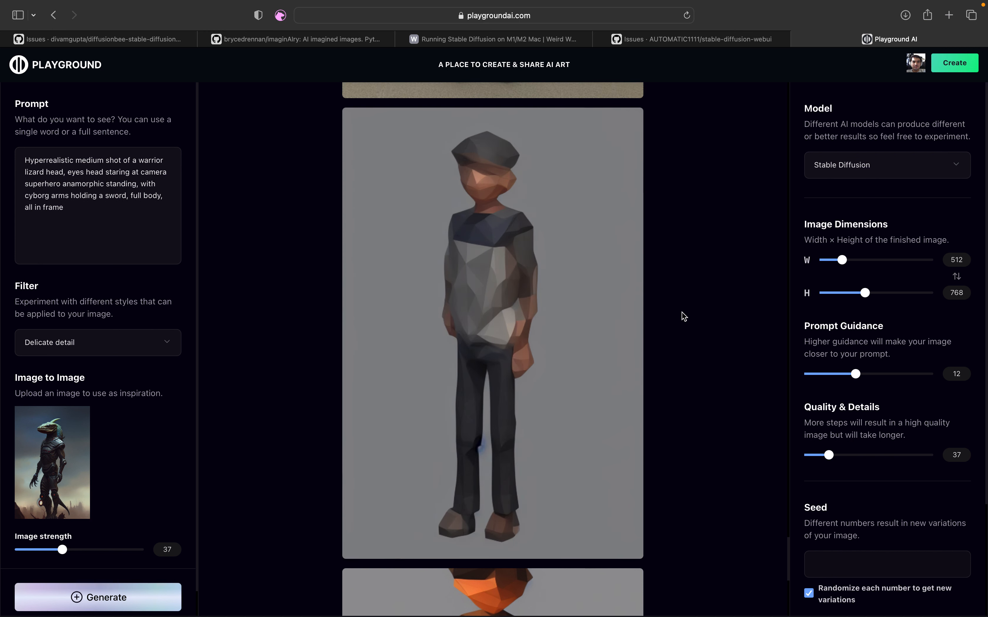
scroll(684, 317, "up", 2)
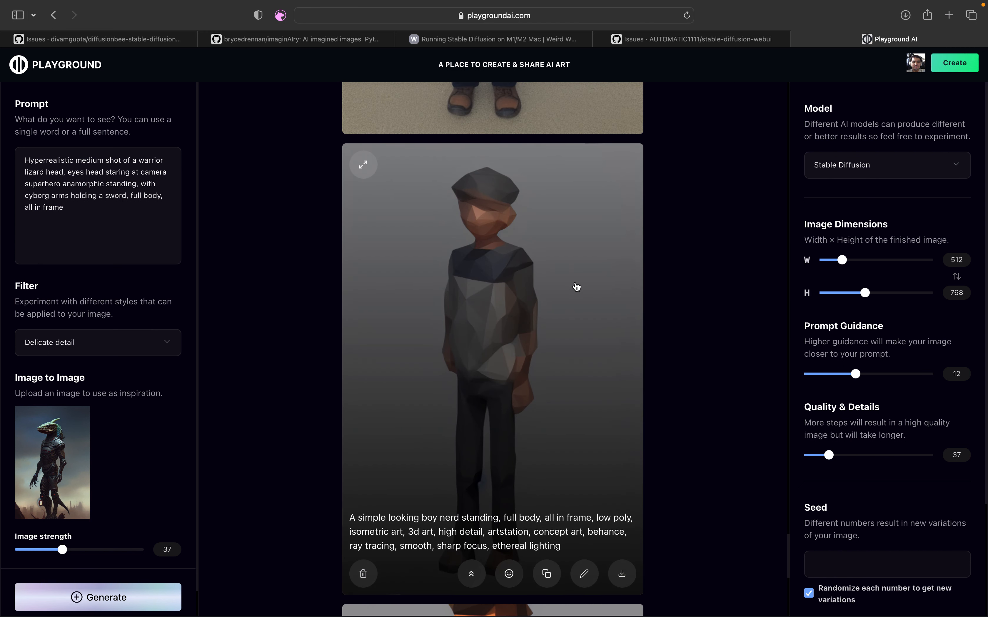
- Compare the plain-prompt photo of the boy nerd with the warrior version whose prompt includes the artist greg rutkowski
scroll(575, 287, "up", 10)
scroll(576, 287, "up", 7)
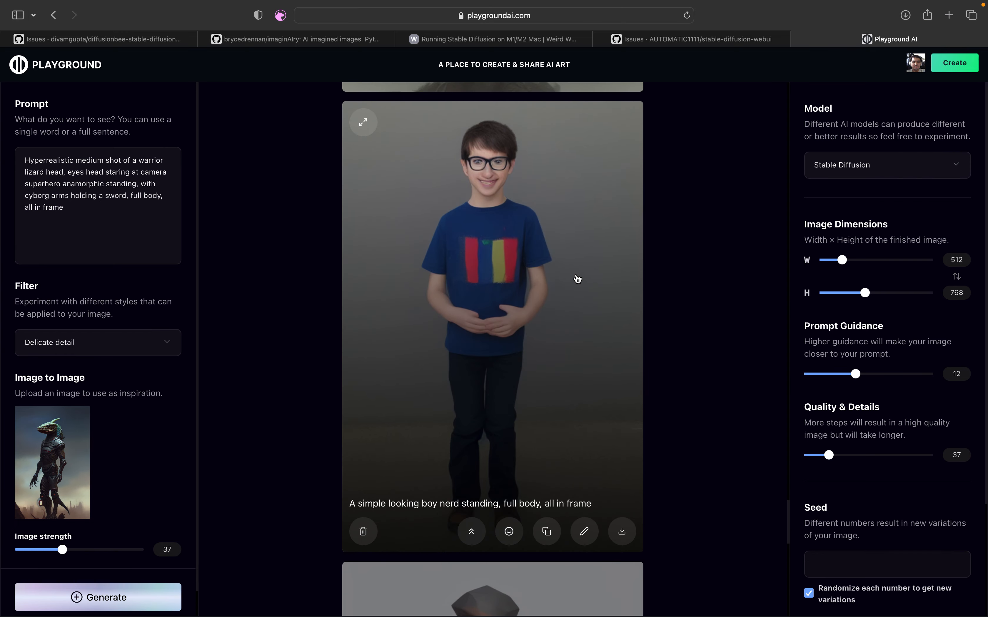
scroll(577, 279, "up", 1)
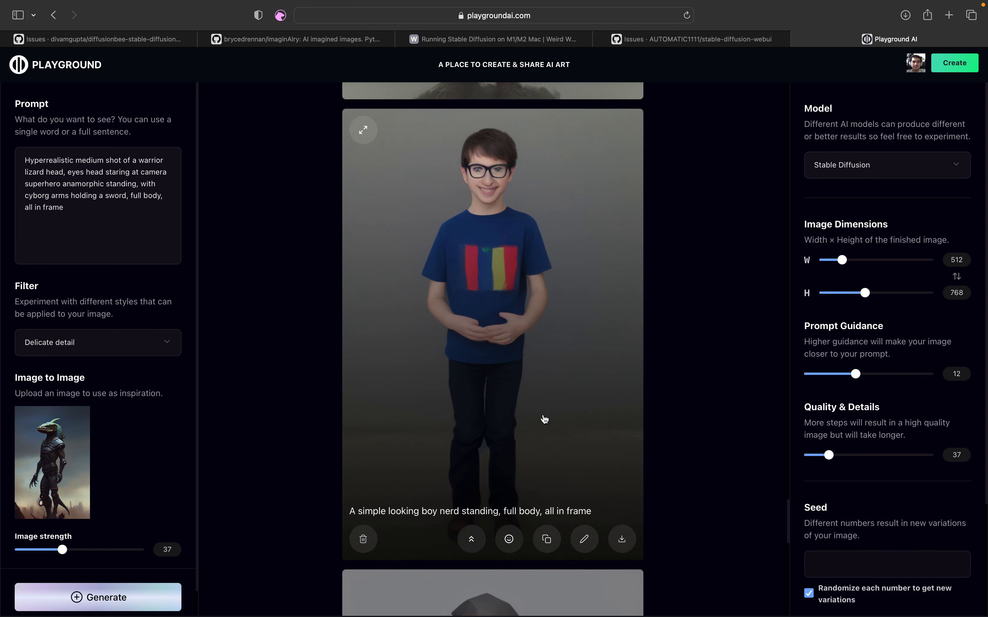
scroll(556, 415, "up", 1)
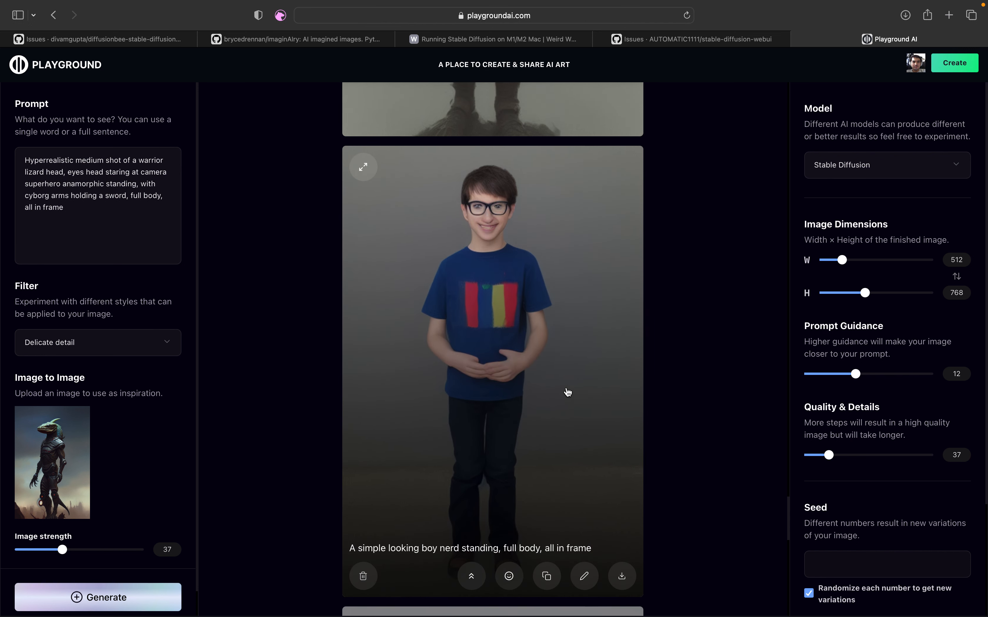
scroll(567, 393, "up", 6)
scroll(568, 392, "up", 3)
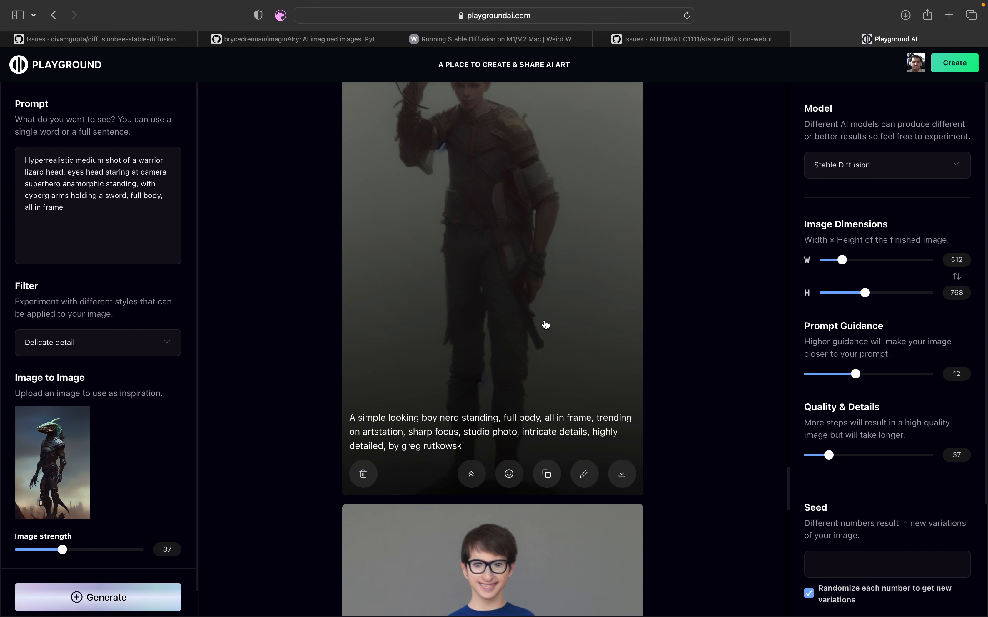
scroll(551, 285, "up", 2)
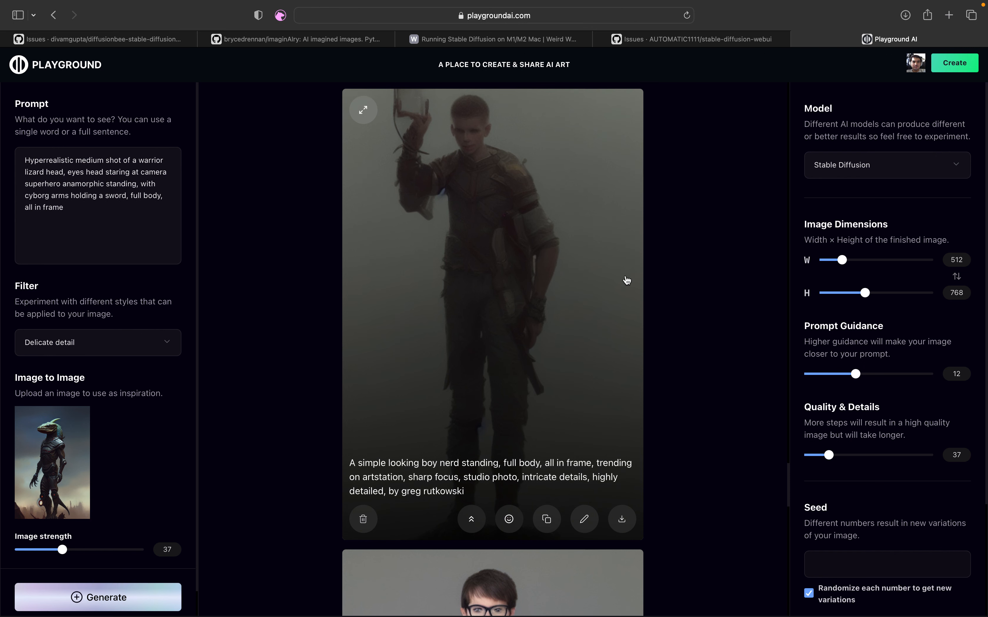
scroll(646, 307, "down", 10)
scroll(646, 307, "up", 3)
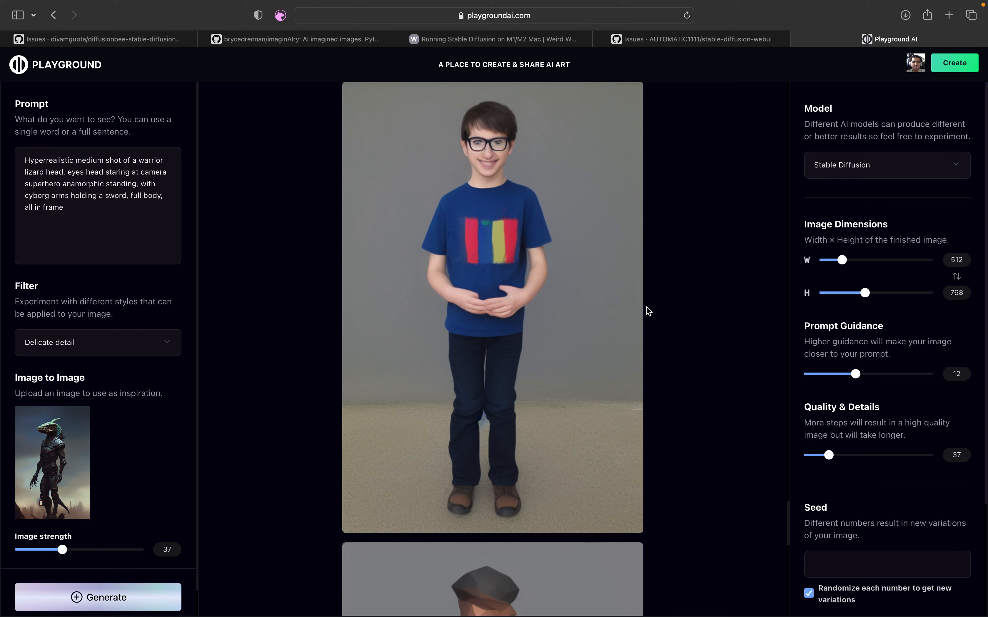
scroll(546, 270, "up", 2)
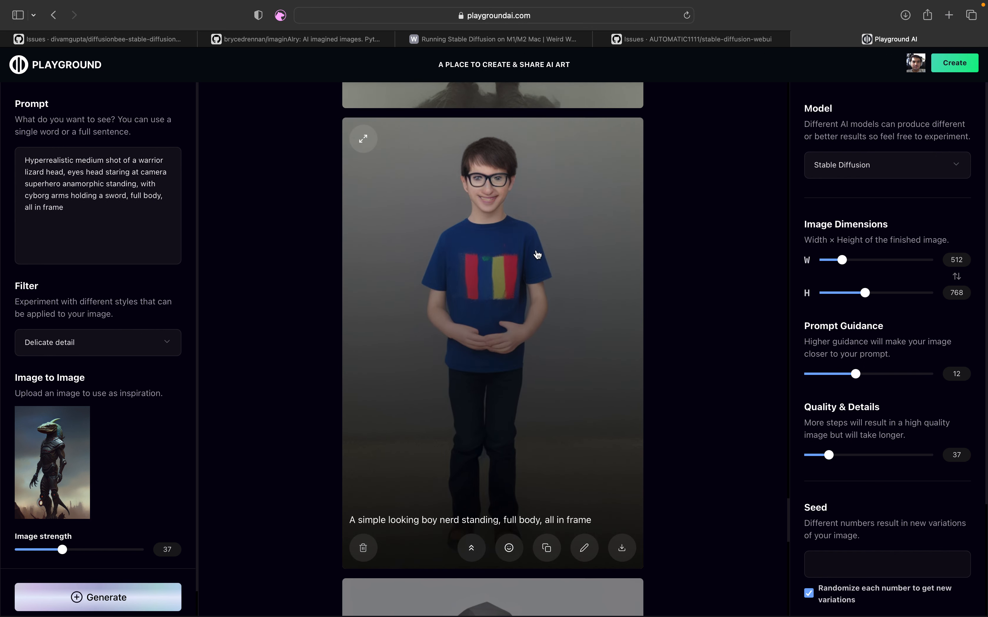
scroll(622, 324, "up", 10)
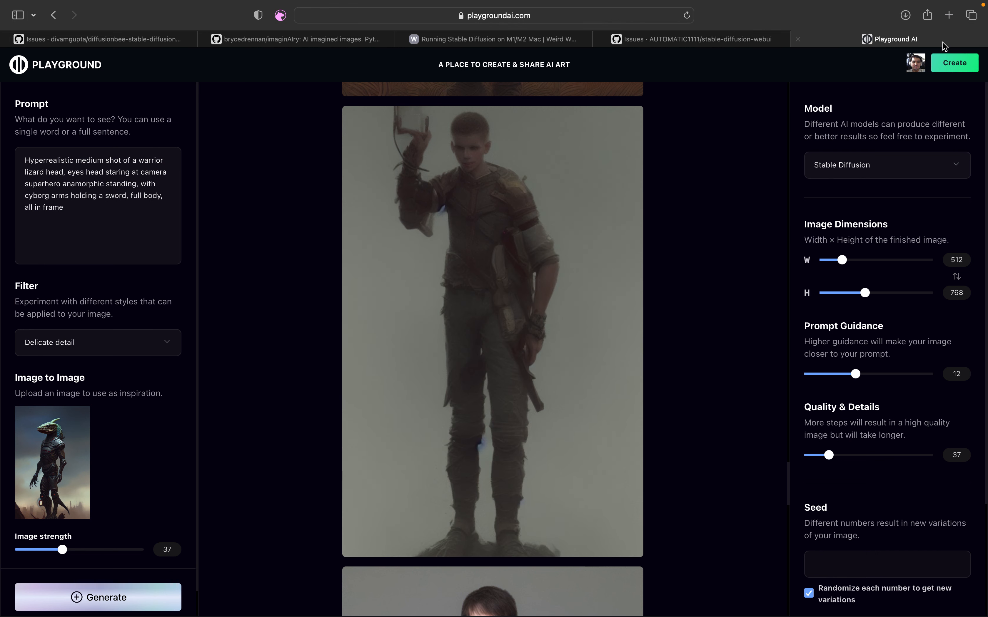
mouse_move(581, 313)
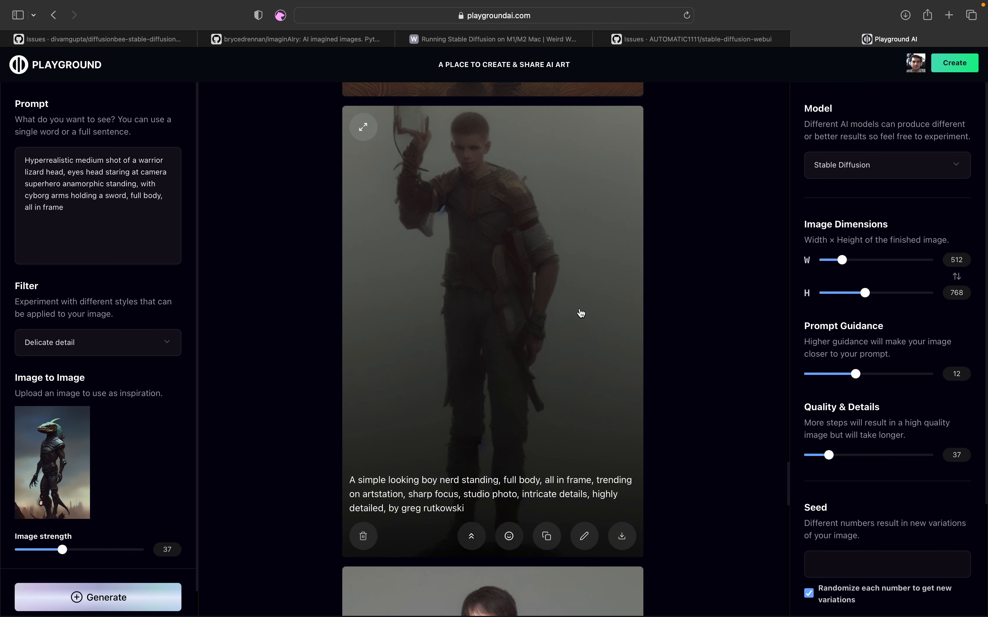
- Search the web for "greg rutkowski" in a new tab and show the image results
left_click(950, 17)
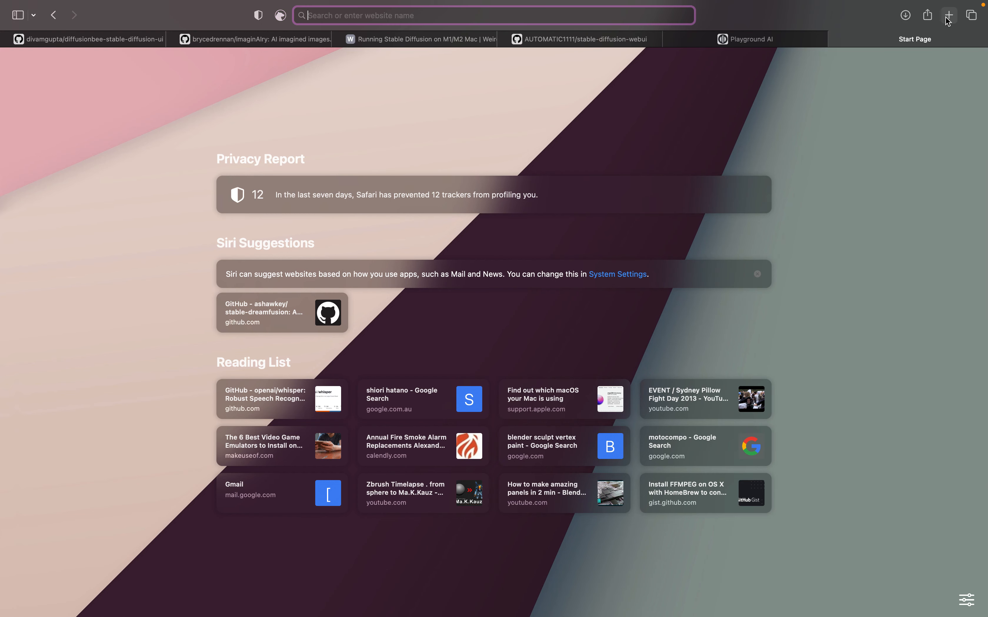
type("greg r")
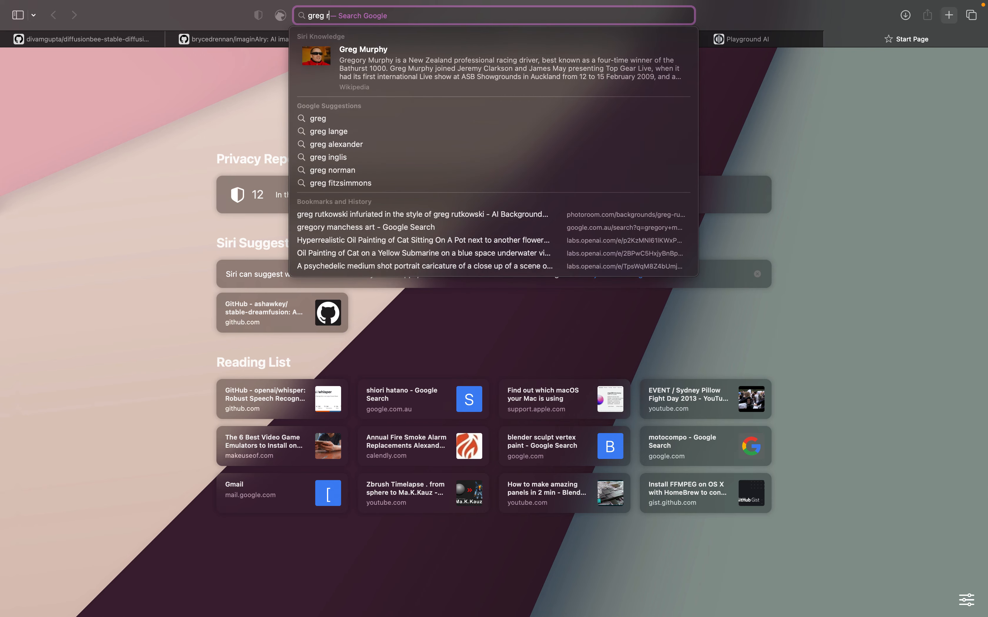
type("utkowski")
key("Escape")
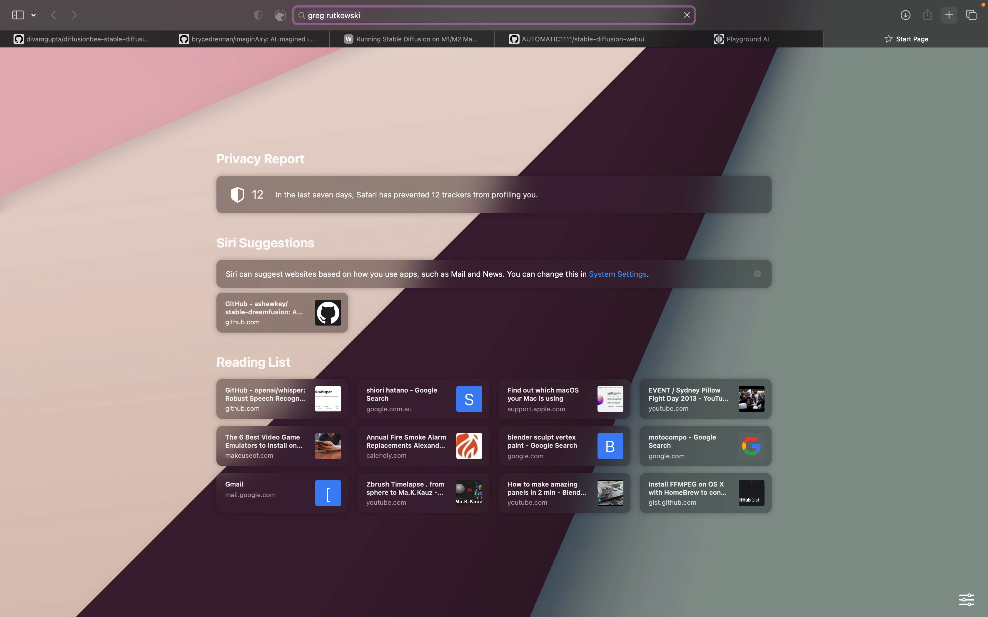
key("Return")
left_click(191, 116)
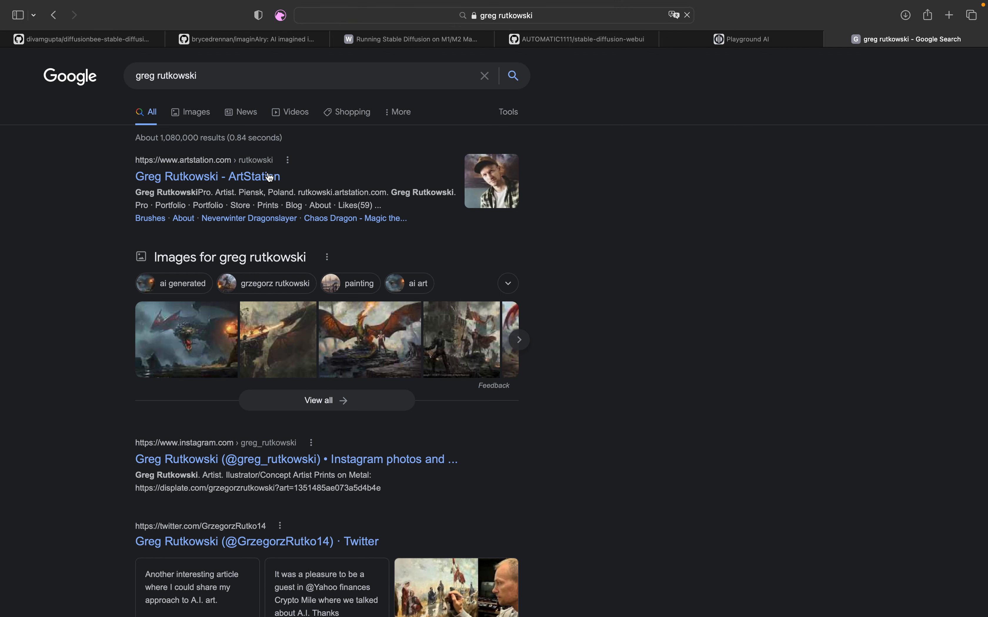
left_click(194, 114)
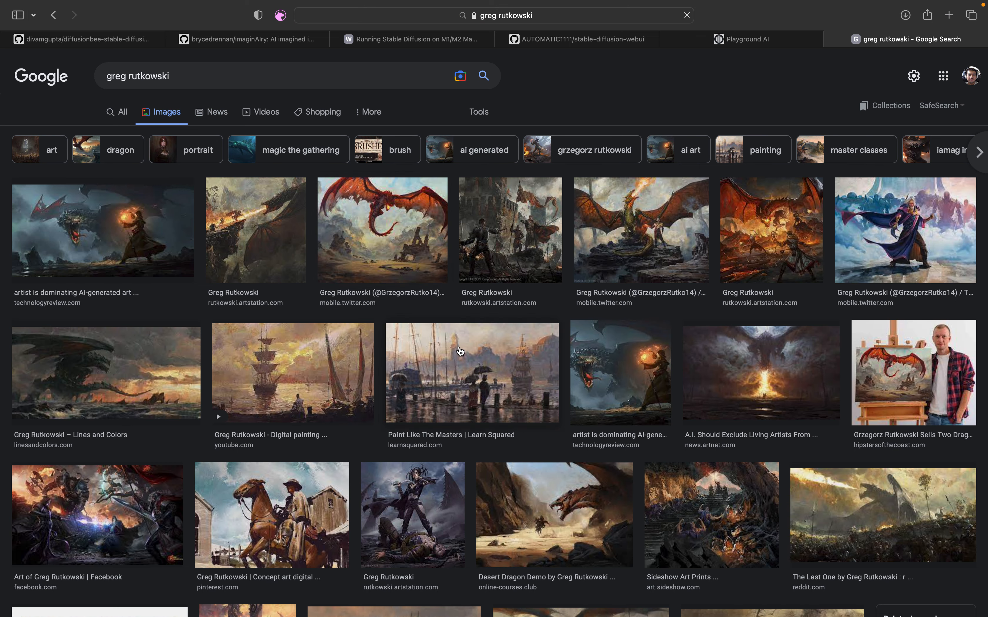
- Browse the Greg Rutkowski image results and open a larger preview of the red horned demon holding a dagger
scroll(460, 351, "down", 3)
scroll(460, 351, "down", 5)
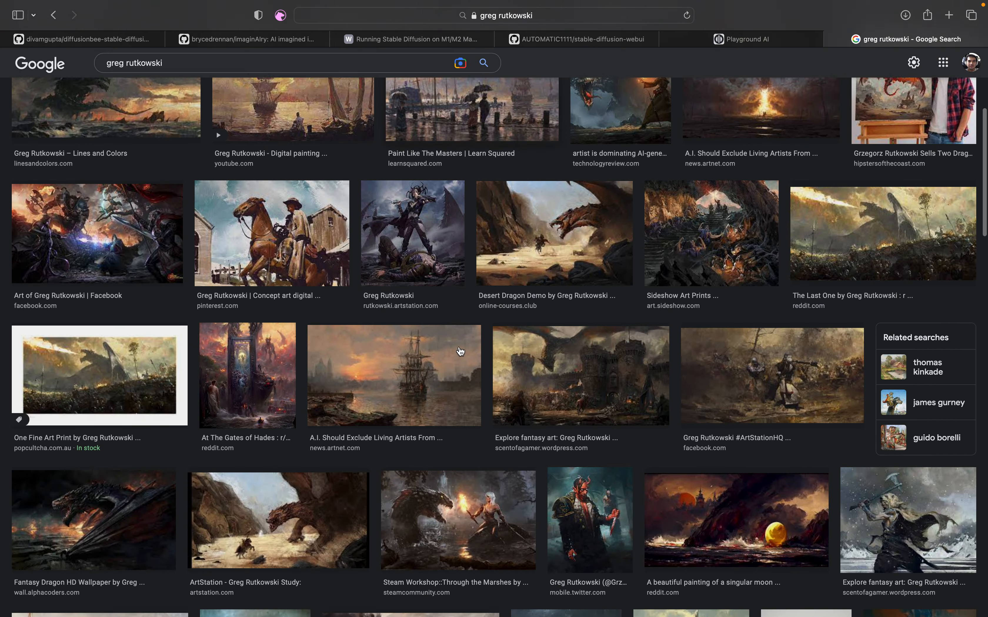
scroll(460, 351, "down", 3)
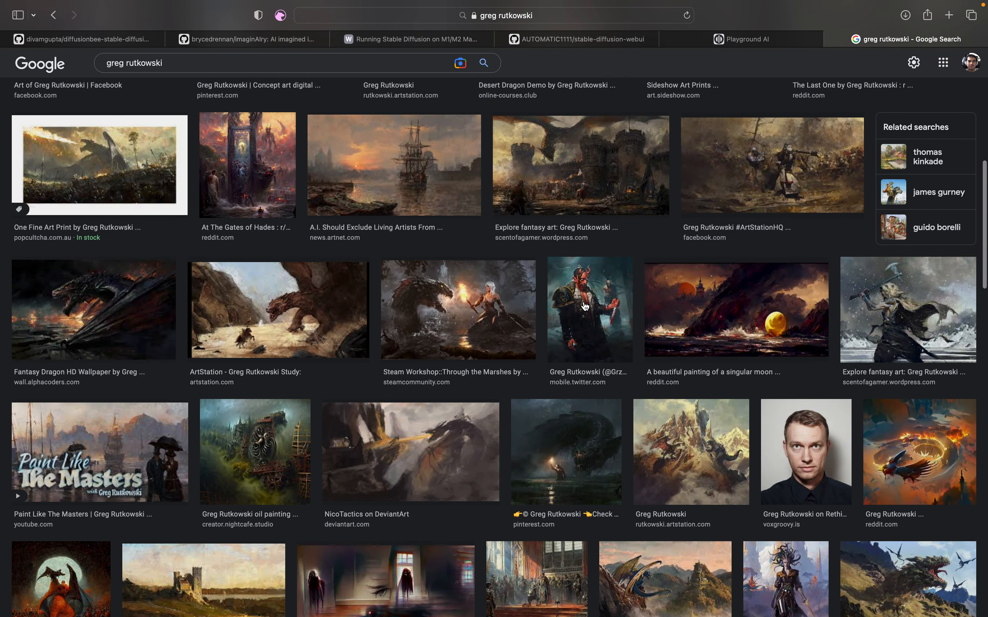
left_click(584, 307)
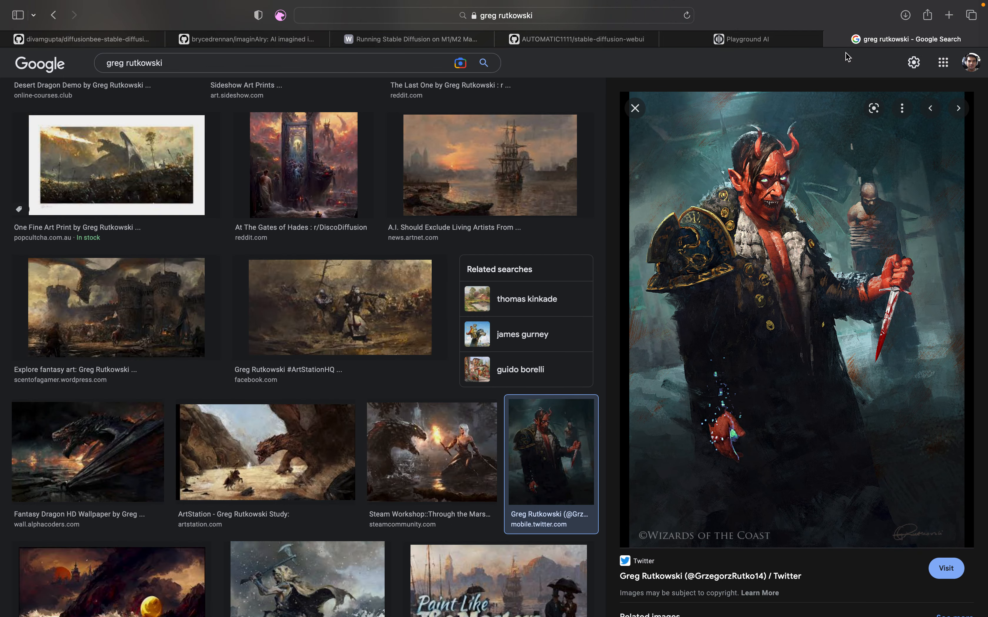
- Close the search tab to return to Playground AI and view the red-haired boy illustration above the warrior image
left_click(832, 39)
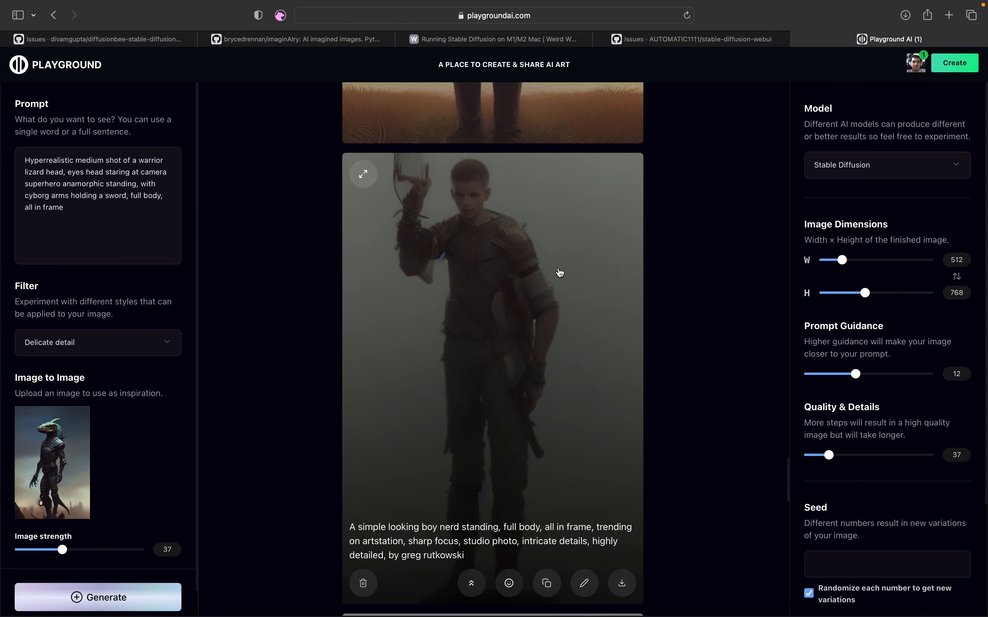
scroll(659, 312, "up", 10)
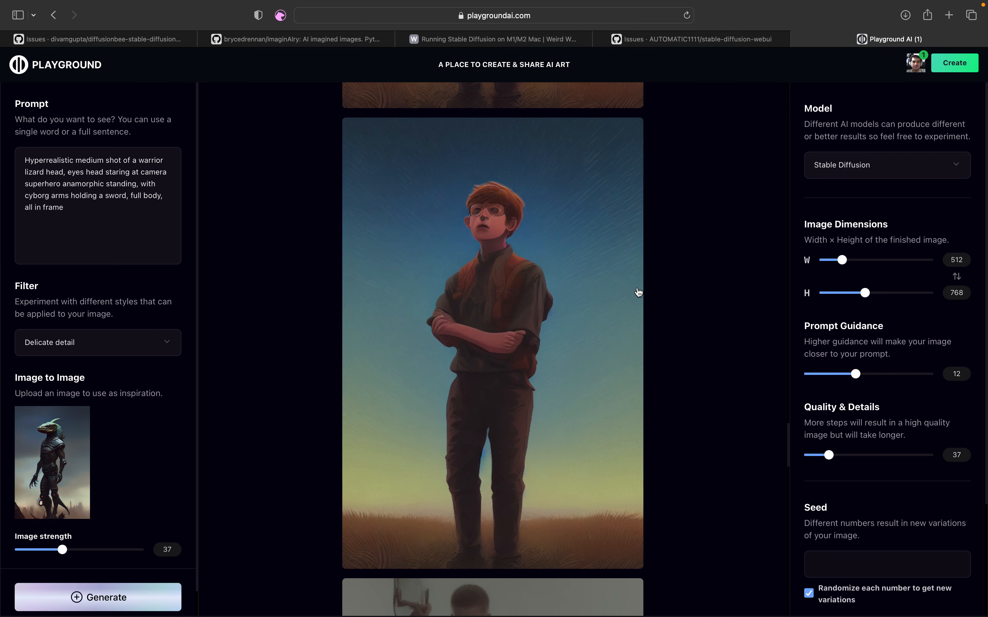
mouse_move(538, 279)
- Search for "marc simonetti" in a new tab and browse the image results for the artist's style
left_click(949, 17)
type("marc simonetti")
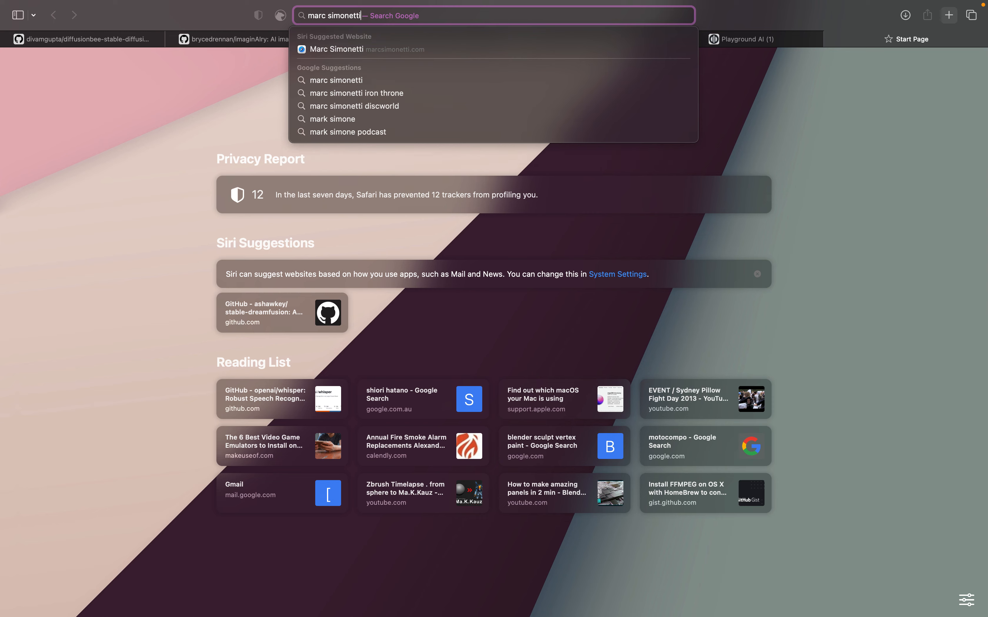
key("Return")
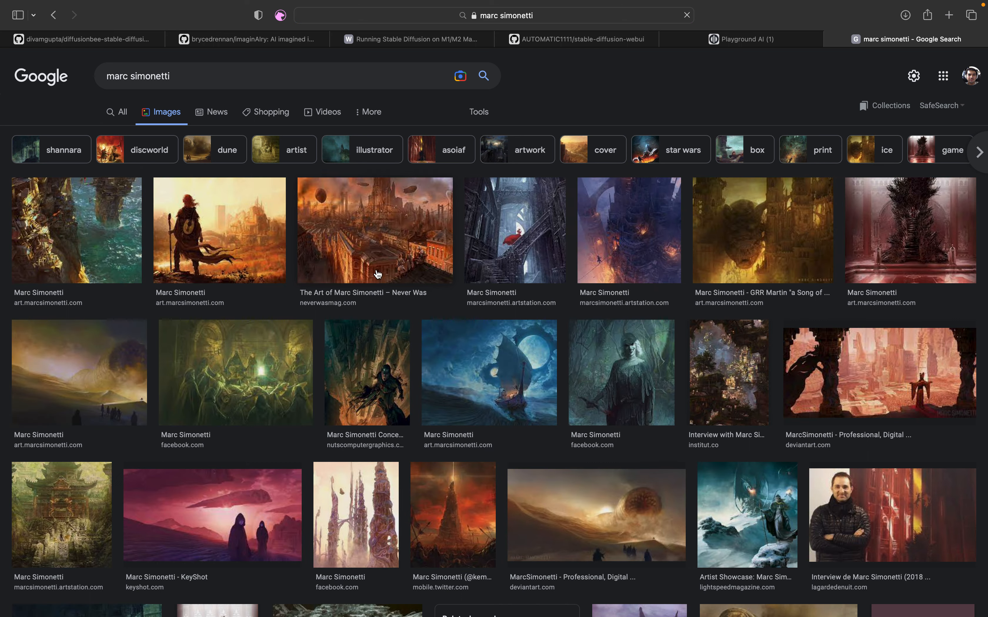
scroll(512, 380, "down", 10)
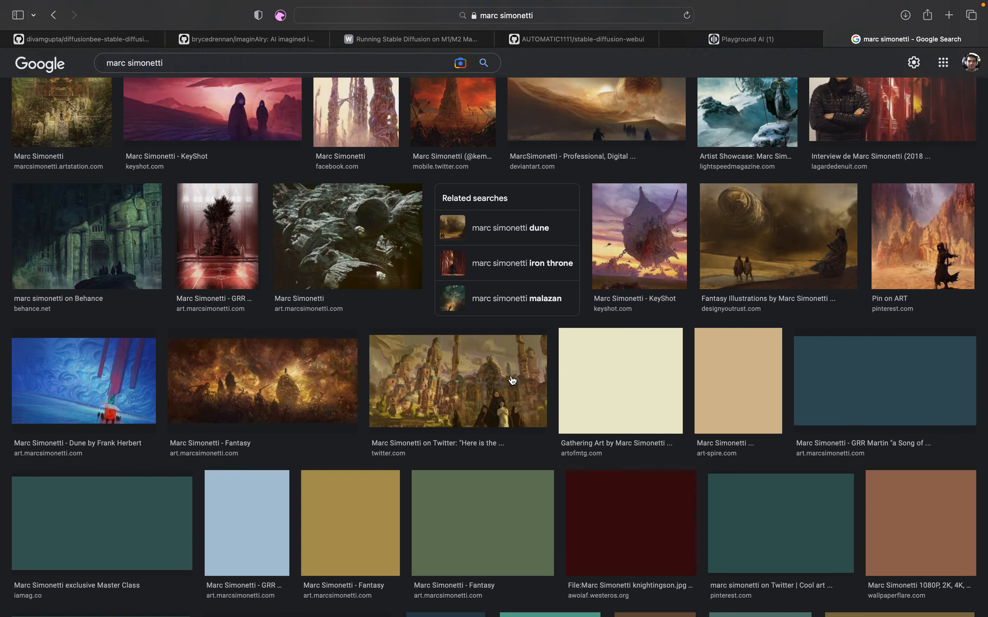
- Return to the Playground AI tab and examine the red-haired boy illustration and its prompt naming dan mumford and marc simonetti
scroll(512, 380, "up", 3)
left_click(742, 40)
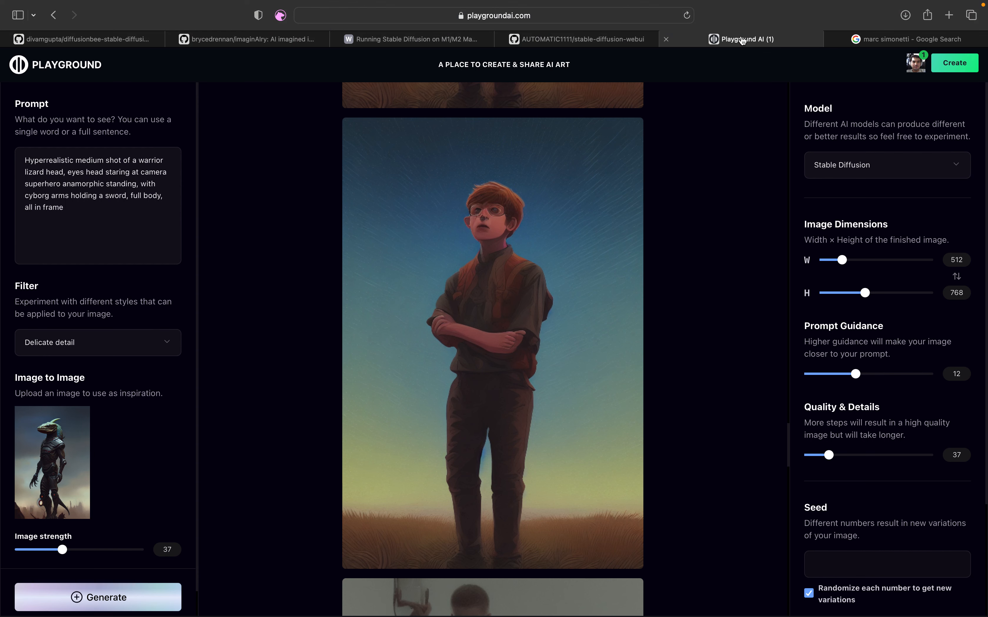
mouse_move(556, 265)
scroll(606, 399, "down", 2)
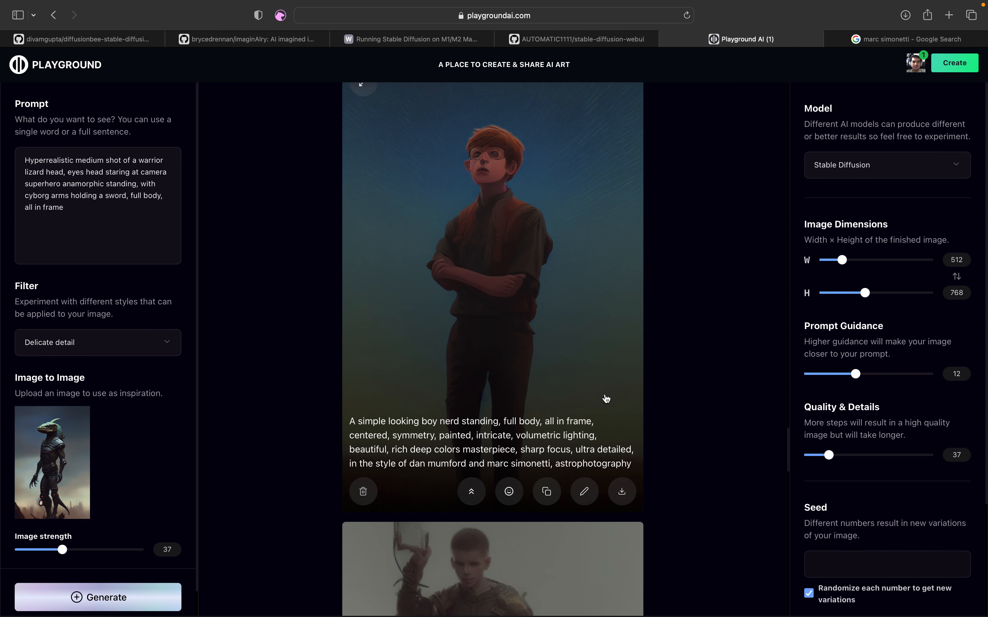
scroll(425, 416, "down", 2)
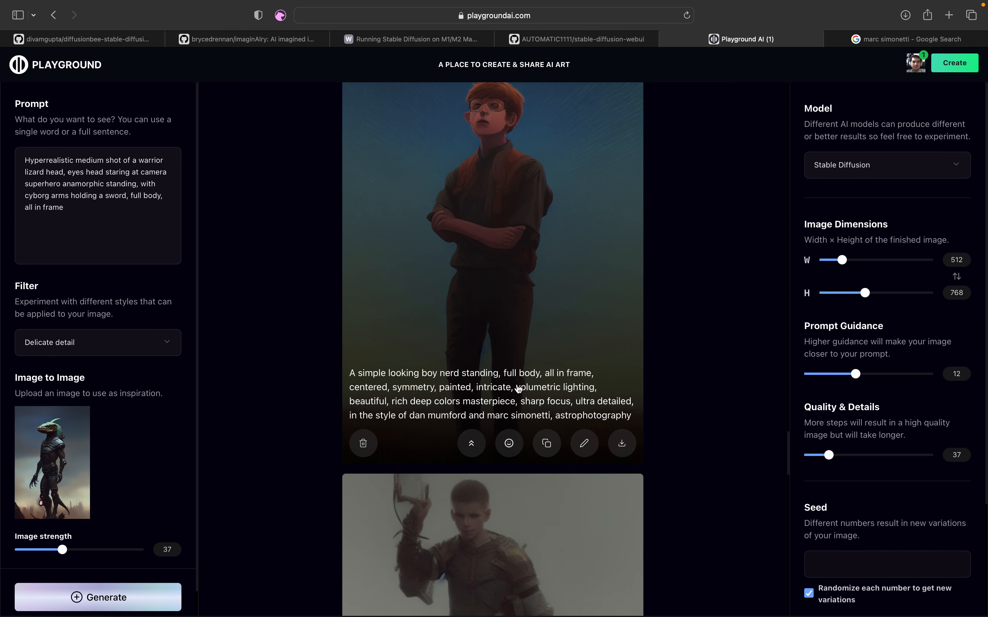
scroll(516, 387, "up", 2)
scroll(674, 314, "up", 10)
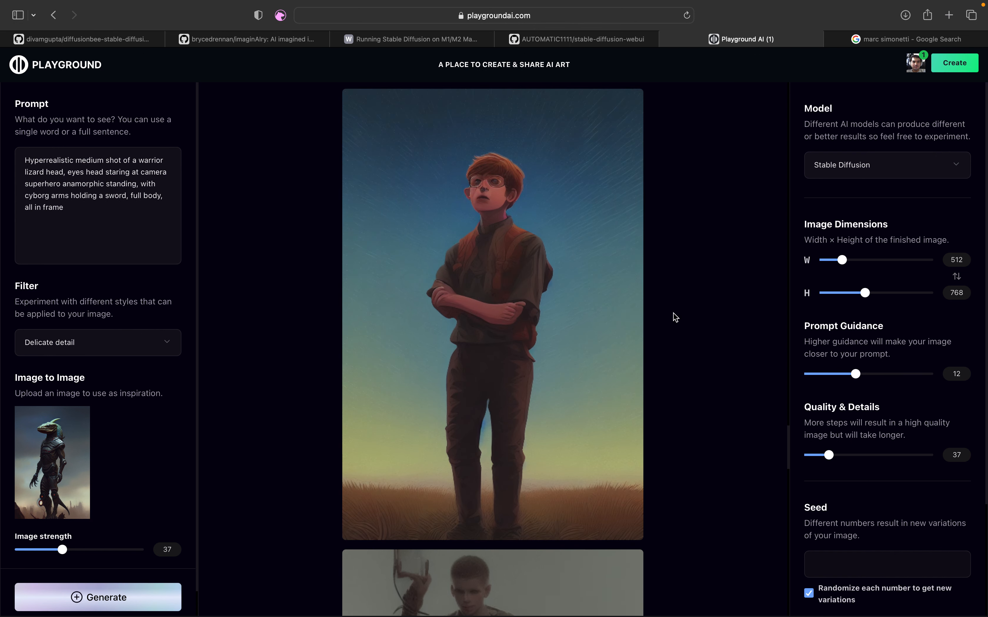
scroll(673, 314, "down", 7)
scroll(673, 314, "up", 6)
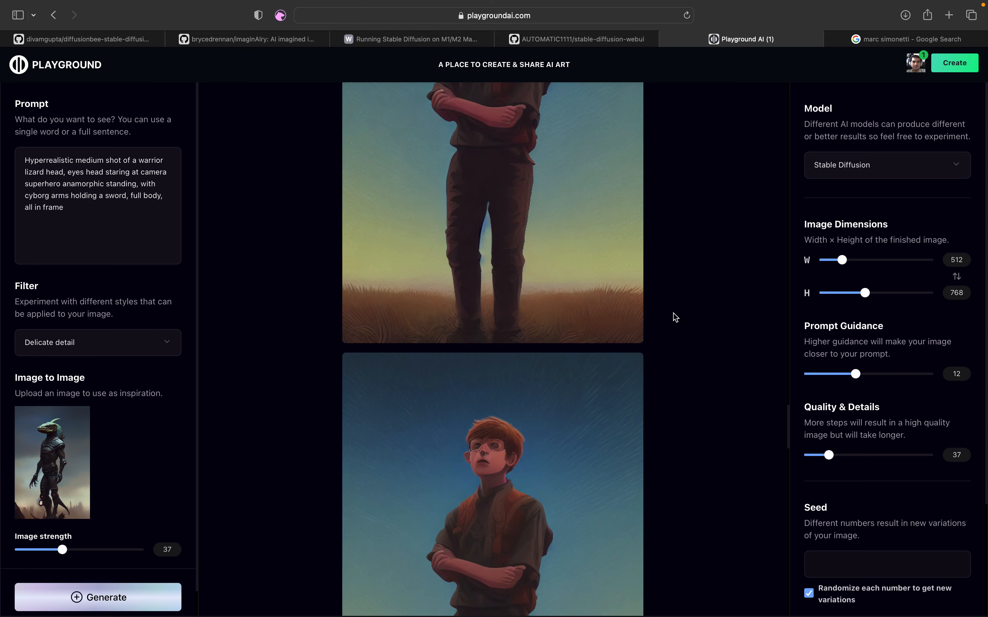
scroll(674, 314, "down", 2)
scroll(674, 316, "down", 10)
mouse_move(591, 364)
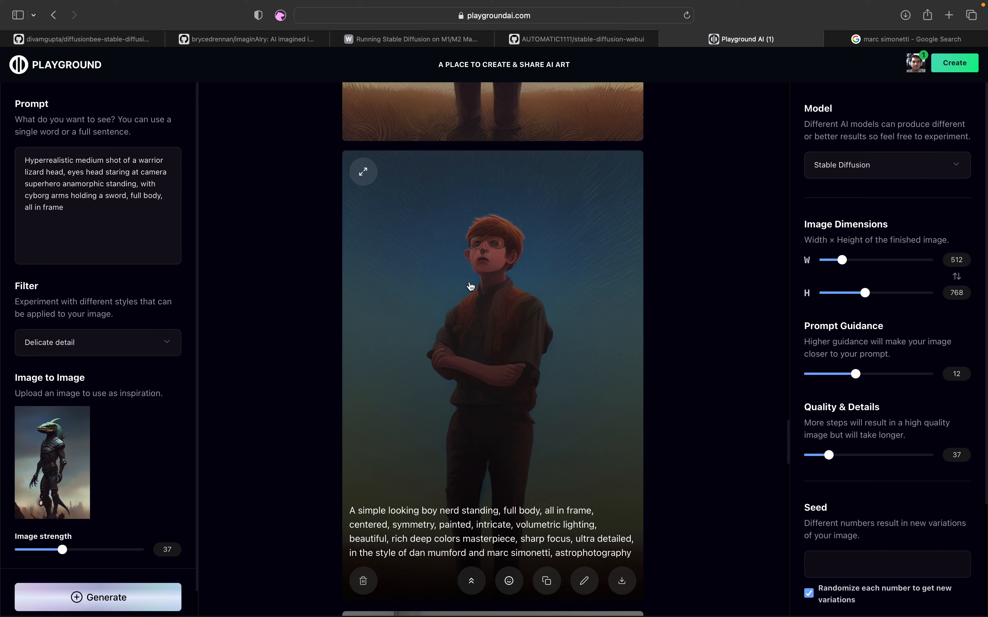
- Download the lizard-head nerd painting with the jacket and crossed arms against the streaked blue sky
scroll(675, 379, "up", 20)
scroll(674, 379, "up", 10)
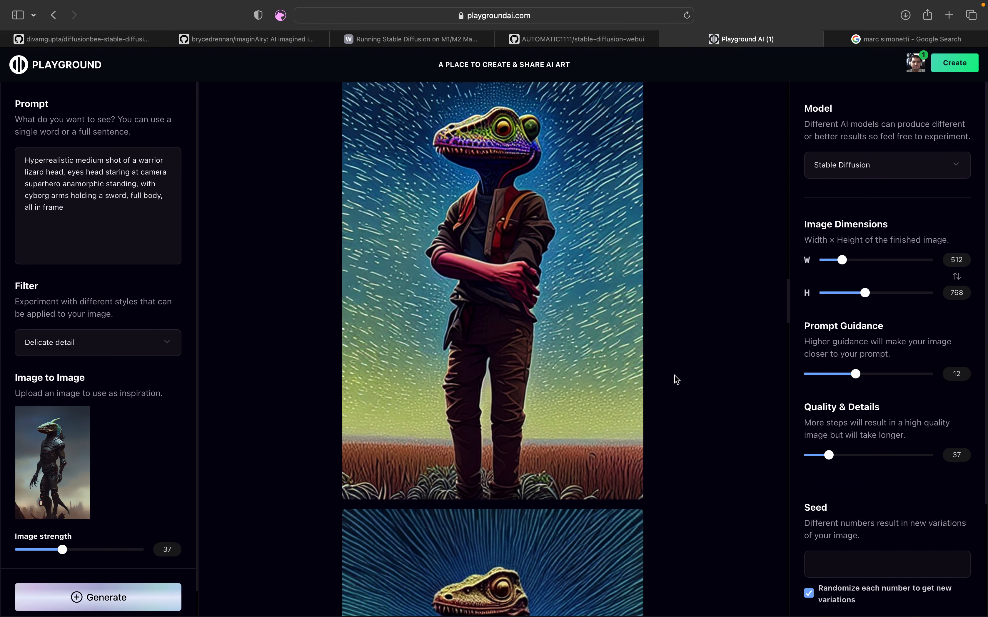
left_click(621, 517)
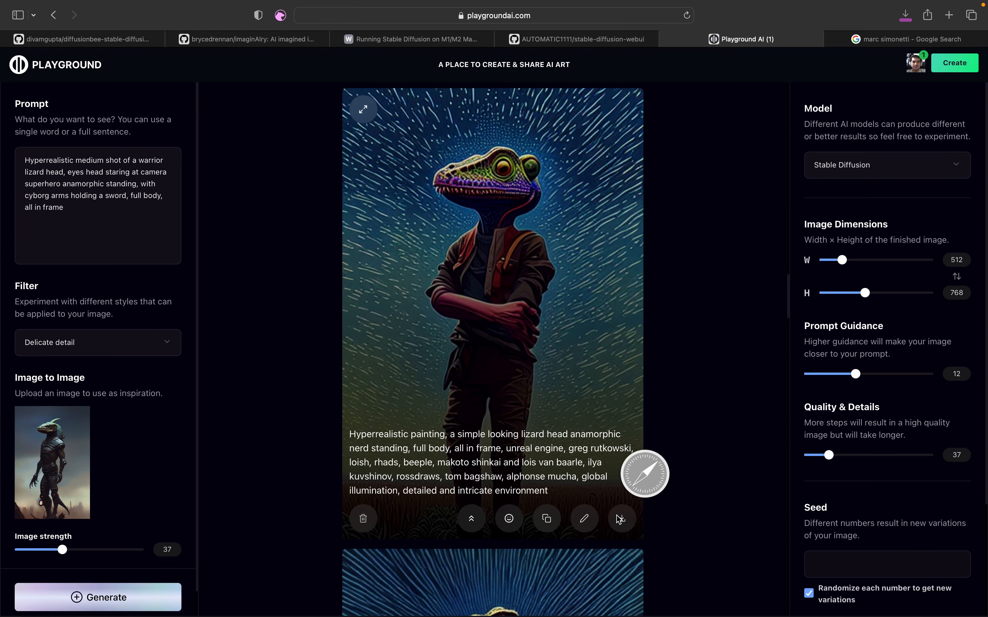
- Examine the armored lizard warrior with the streaked sky and read its "Hyperrealistic photograph" prompt
scroll(617, 518, "down", 6)
scroll(617, 516, "up", 4)
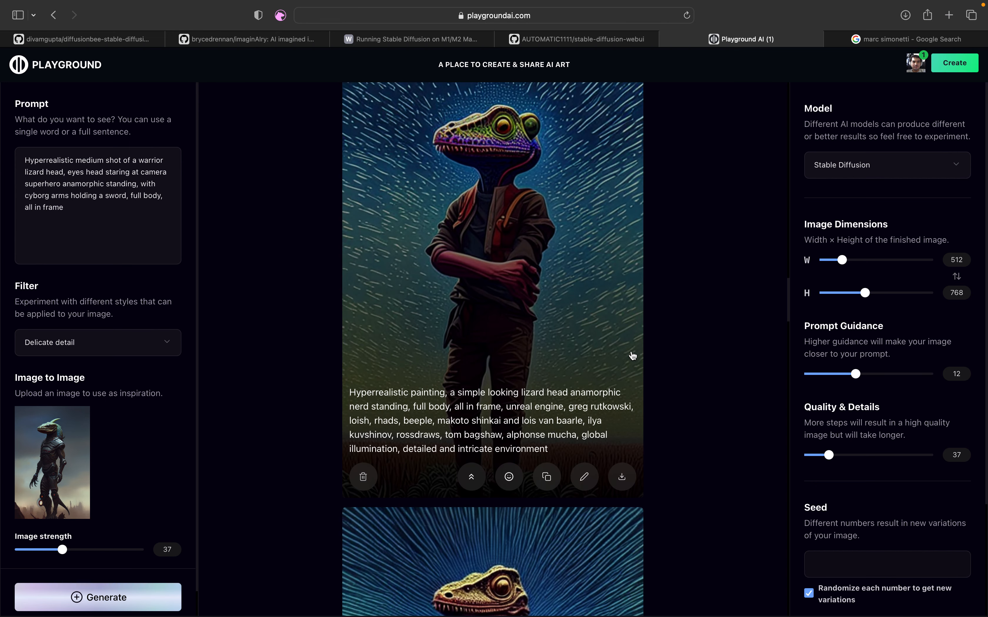
scroll(632, 356, "up", 6)
scroll(633, 356, "up", 5)
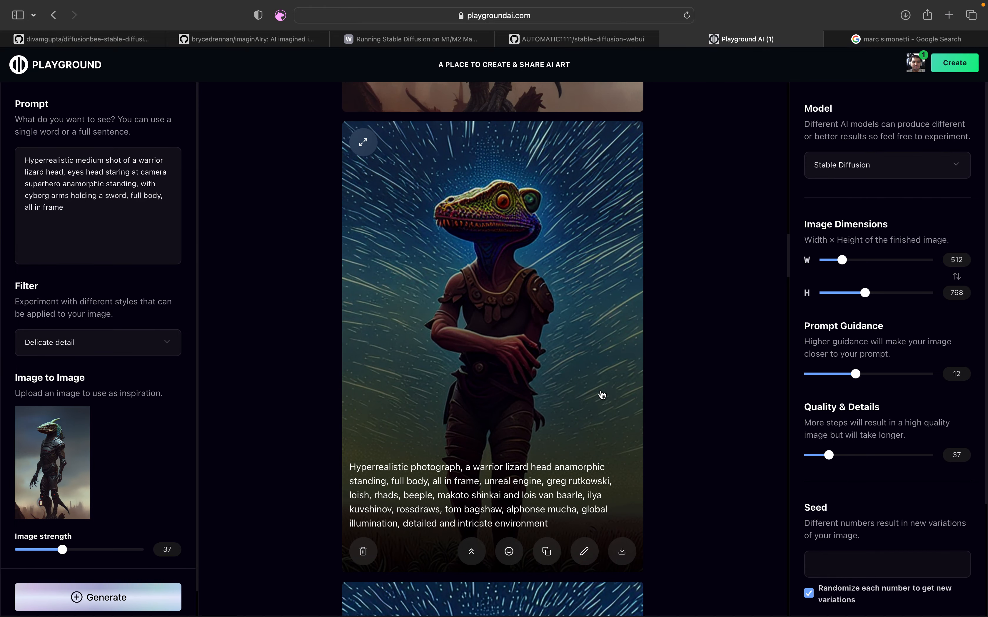
scroll(627, 549, "up", 9)
scroll(628, 550, "down", 7)
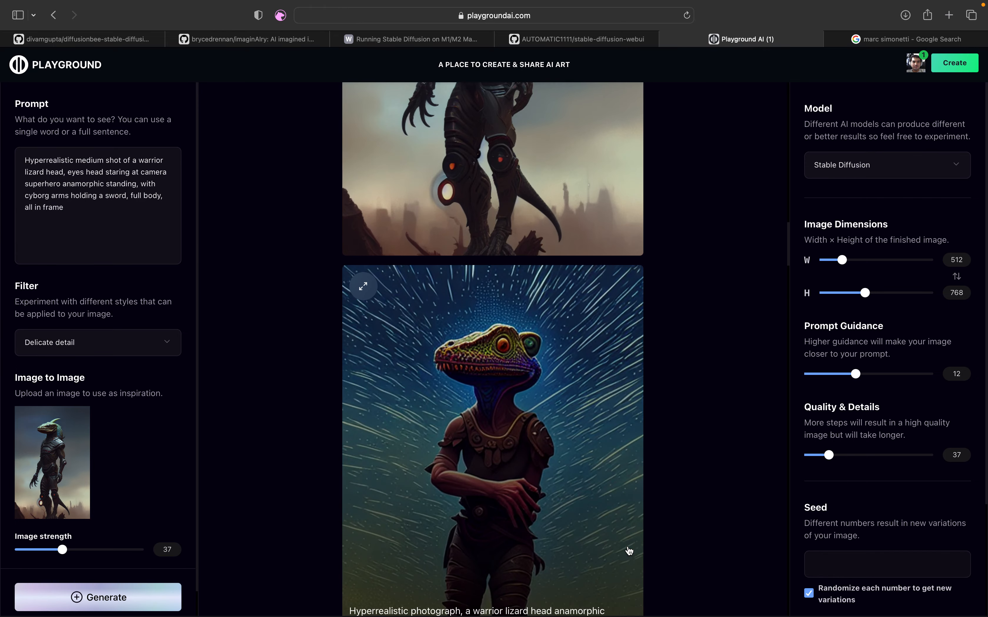
scroll(624, 421, "down", 4)
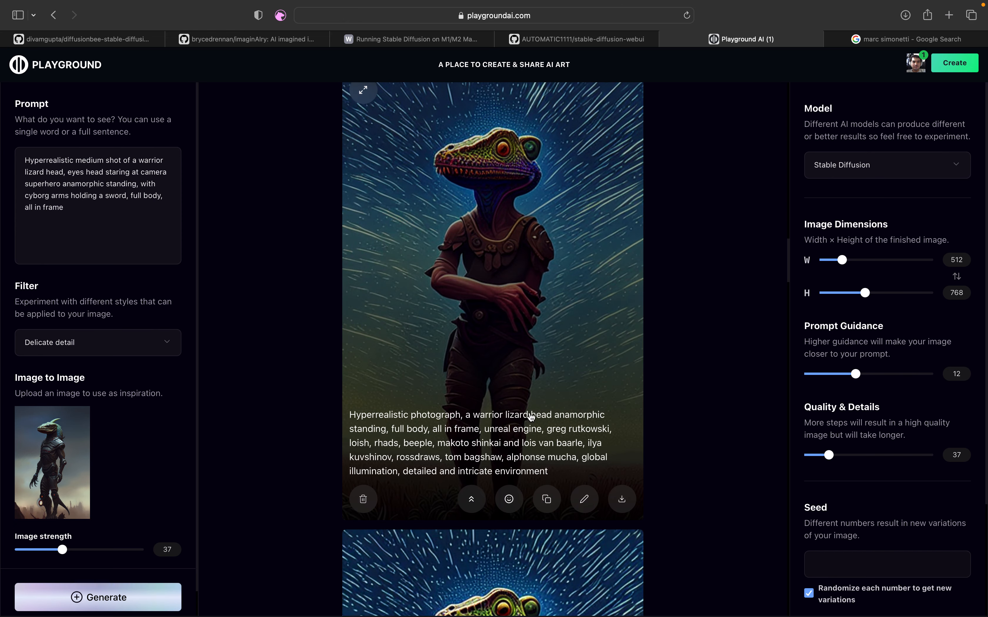
- Compare the jacketed lizard nerd painting with the version whose prompt names artgerm, h. r. giger and beksinski
scroll(509, 414, "down", 9)
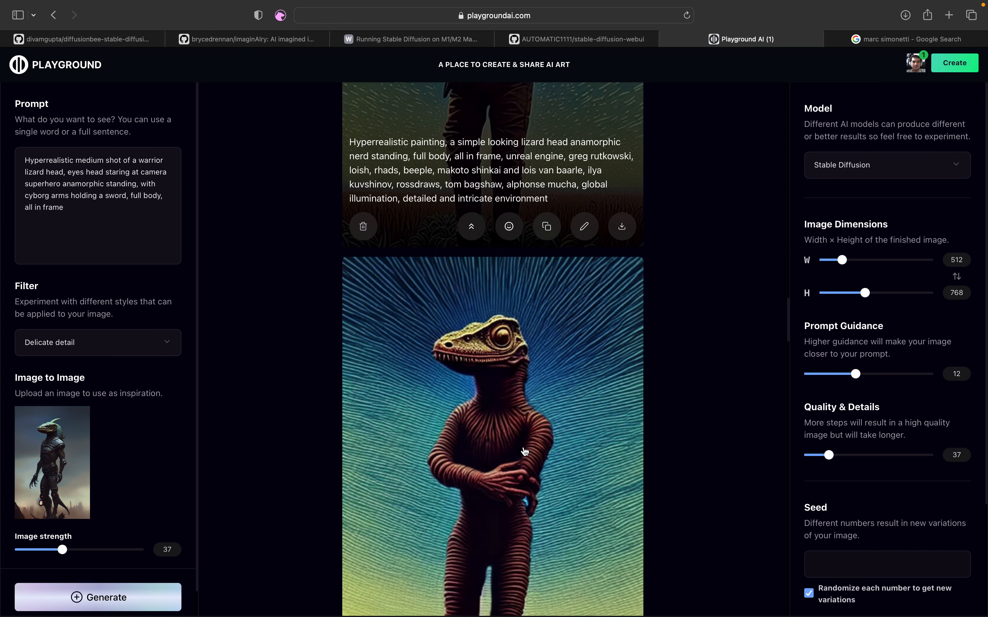
scroll(530, 473, "down", 1)
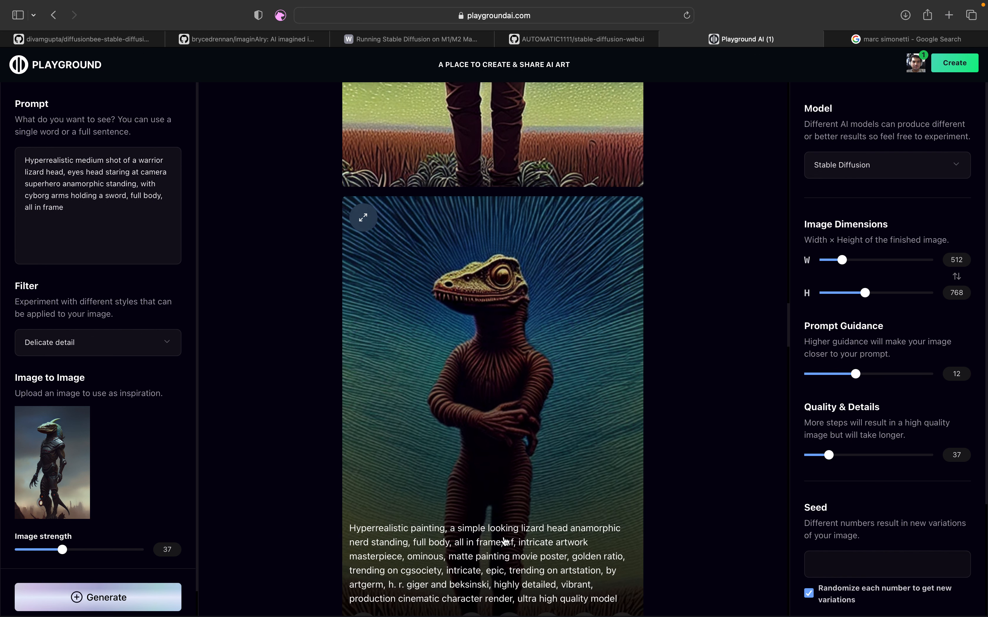
scroll(505, 541, "up", 4)
scroll(600, 531, "down", 2)
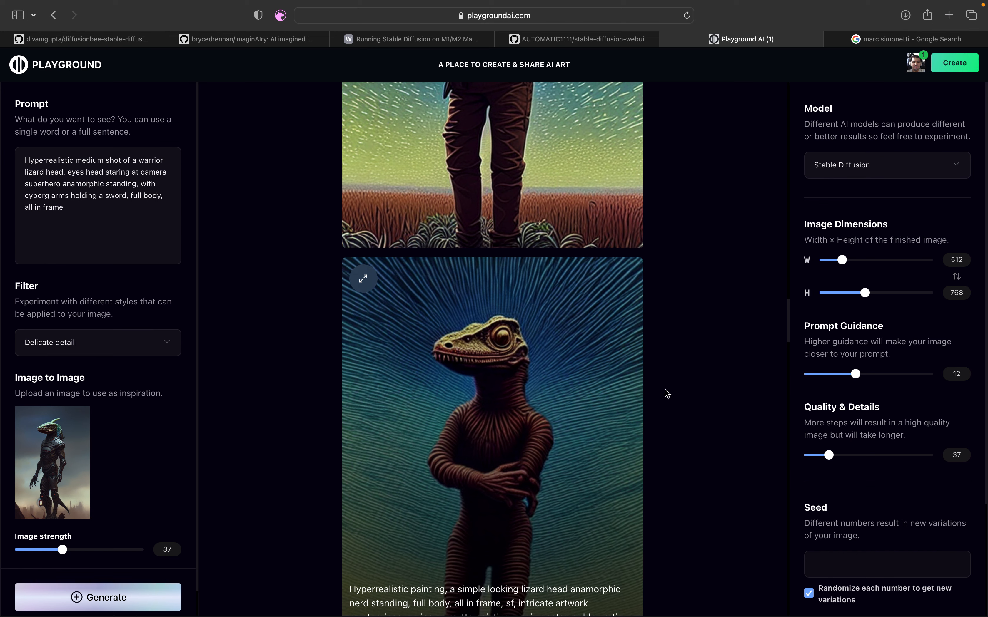
- Examine the crested cyborg lizard warrior above the streaked-sky version and read its prompt naming greg rutkowski
scroll(683, 379, "up", 15)
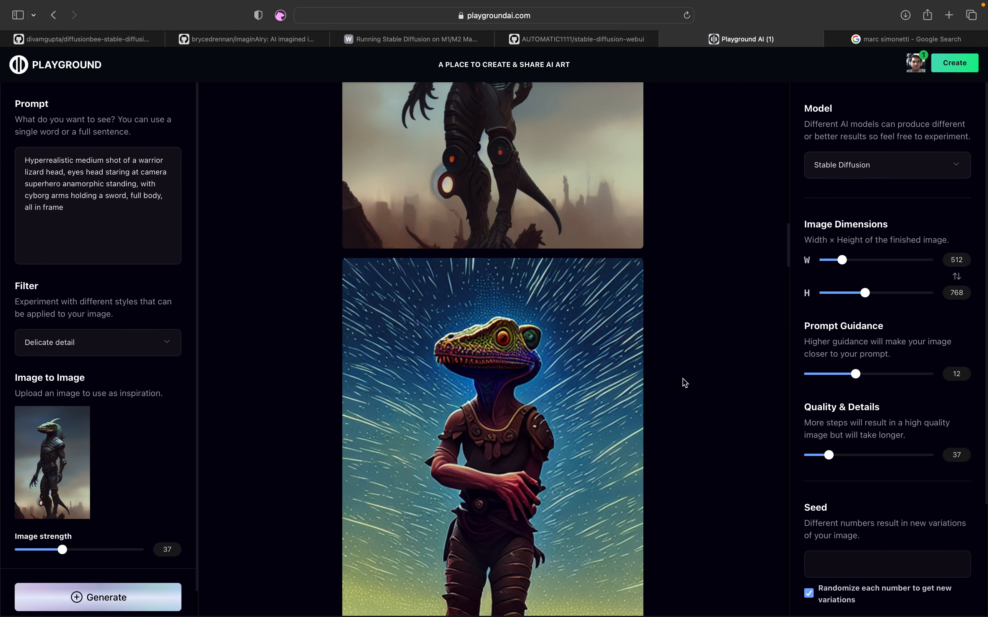
scroll(683, 379, "up", 1)
scroll(541, 464, "down", 2)
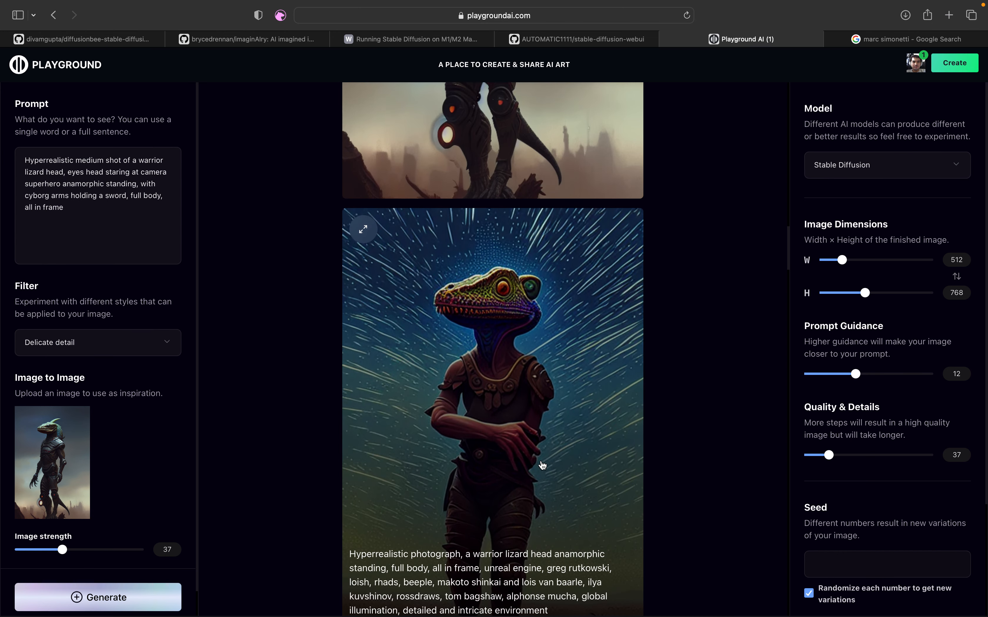
scroll(523, 450, "up", 8)
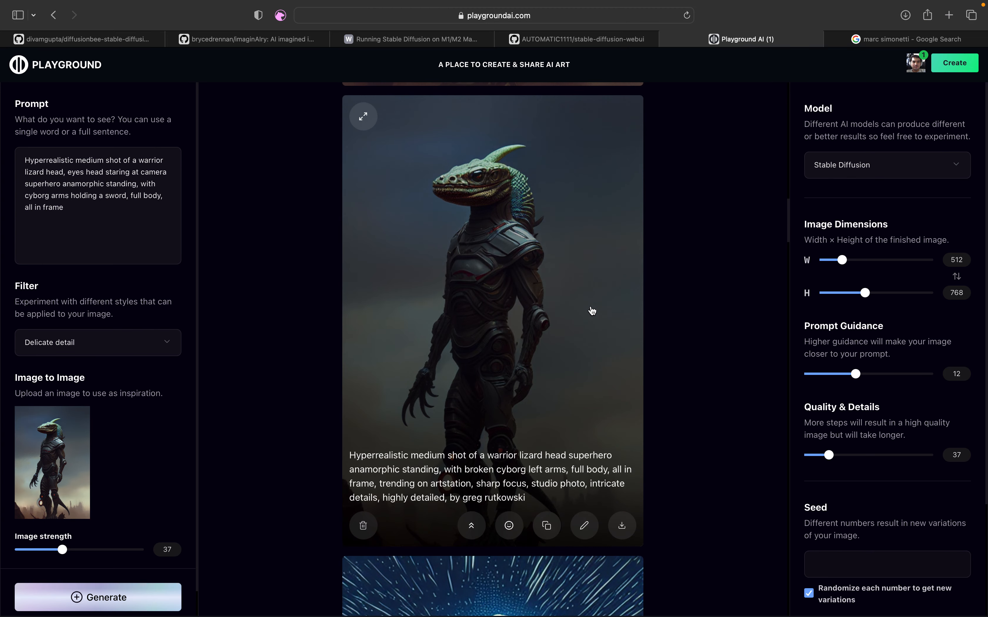
scroll(592, 311, "down", 4)
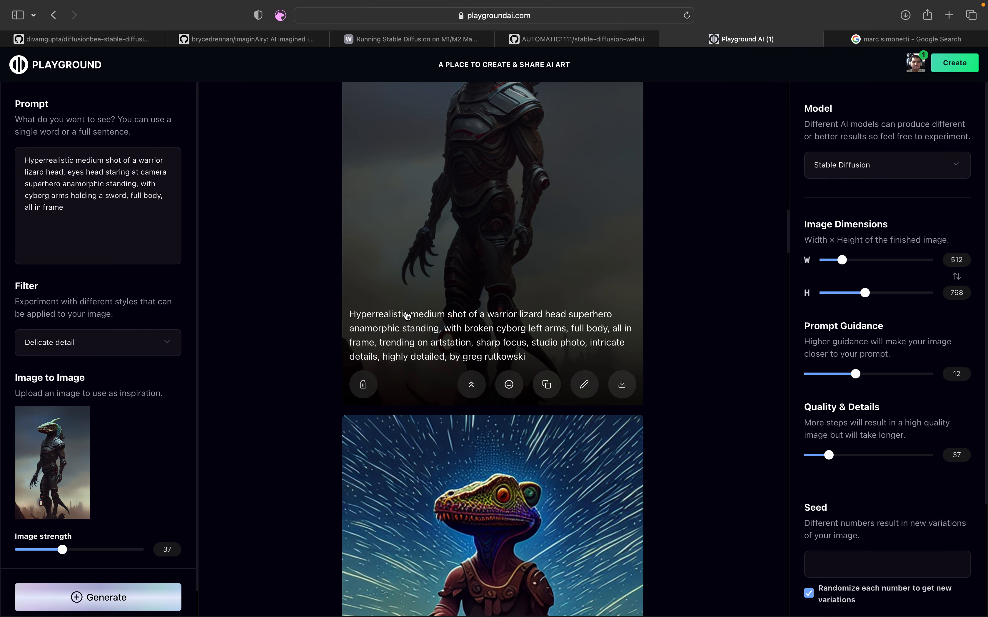
scroll(407, 316, "down", 2)
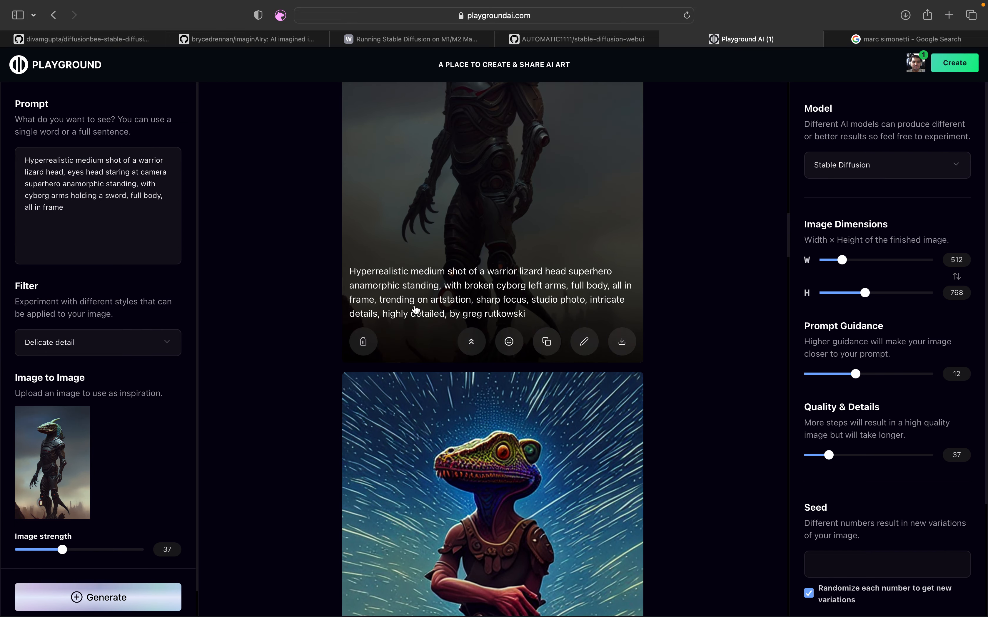
scroll(445, 277, "up", 5)
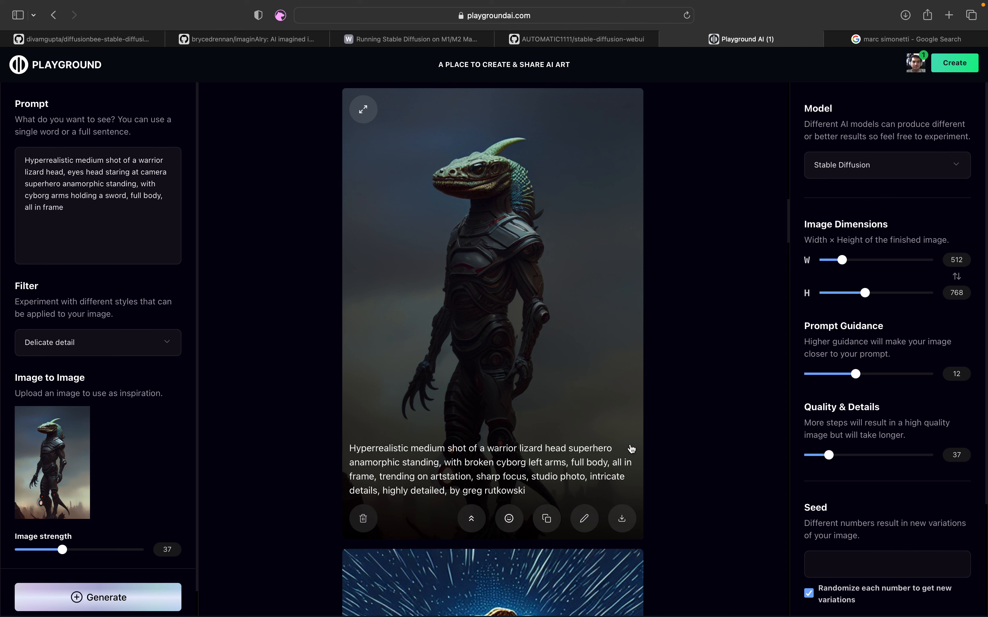
- Compare the style of the crested cyborg lizard warrior with the streaked-sky lizard images below it
scroll(662, 332, "down", 12)
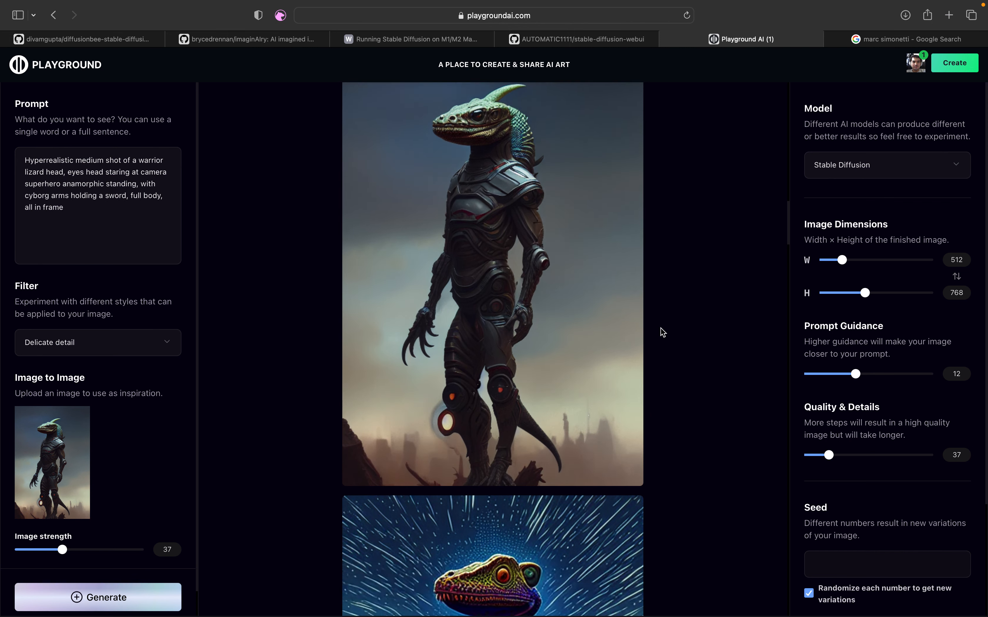
scroll(662, 332, "down", 20)
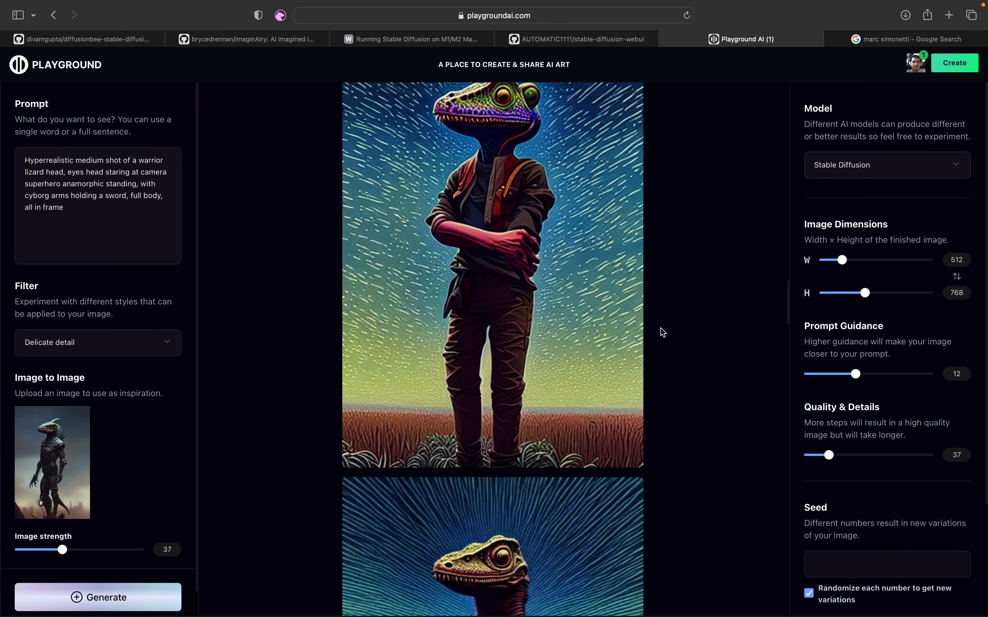
scroll(662, 332, "up", 20)
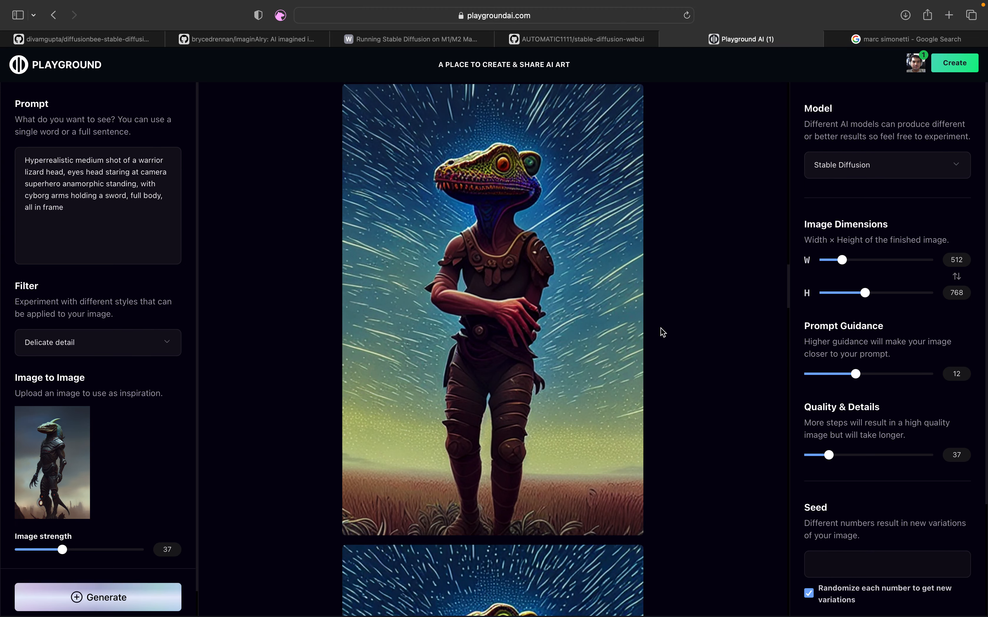
mouse_move(637, 368)
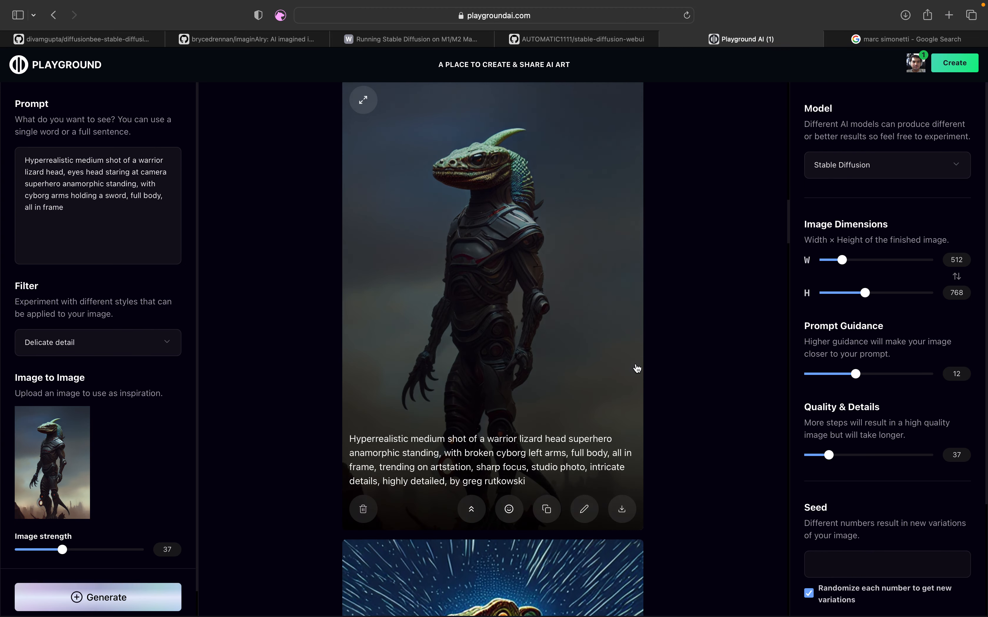
scroll(625, 374, "up", 10)
scroll(627, 373, "down", 8)
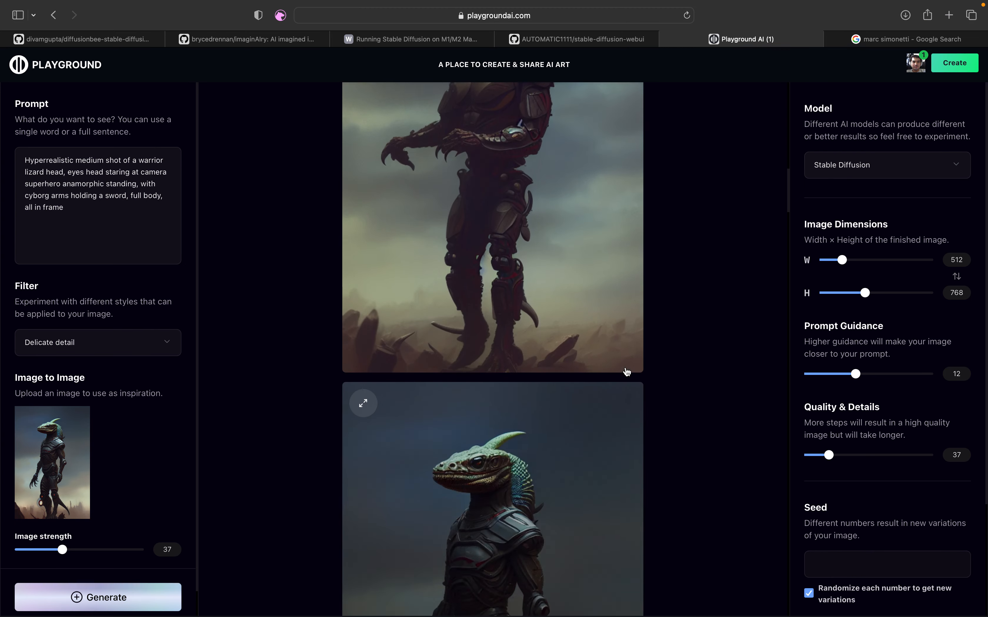
scroll(627, 372, "down", 12)
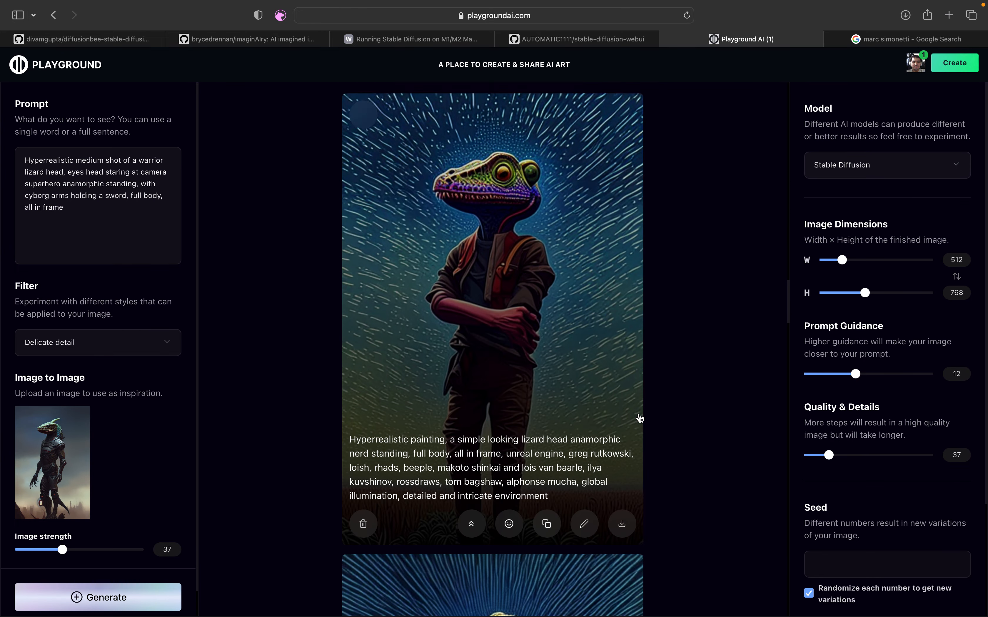
scroll(639, 417, "up", 7)
scroll(640, 417, "up", 5)
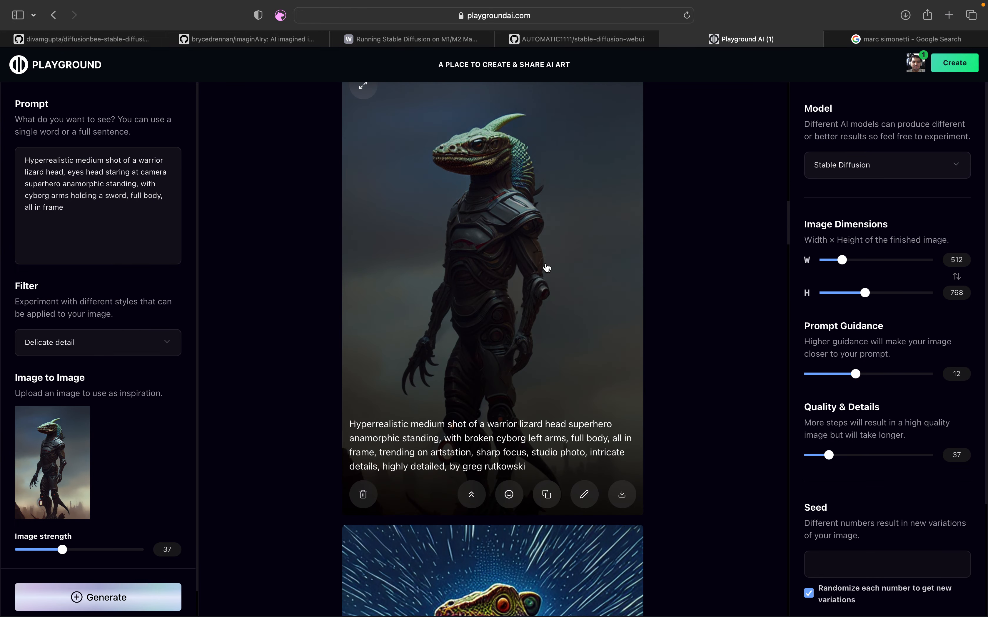
- Review the prompts of the newer lizard warriors, including the ones asking for a spear and a sword
scroll(620, 536, "up", 10)
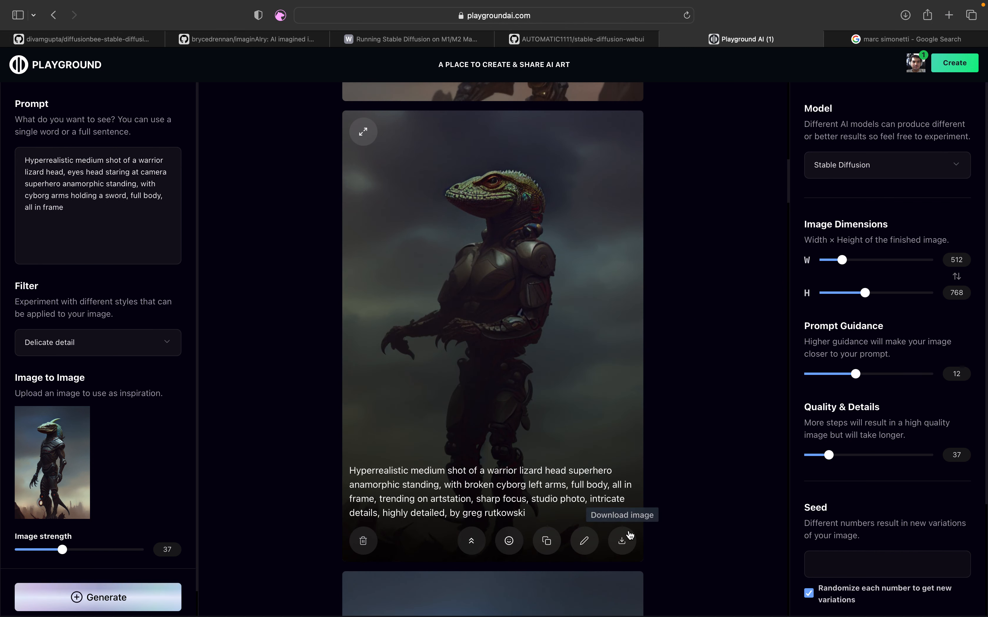
scroll(628, 532, "up", 8)
scroll(631, 535, "down", 8)
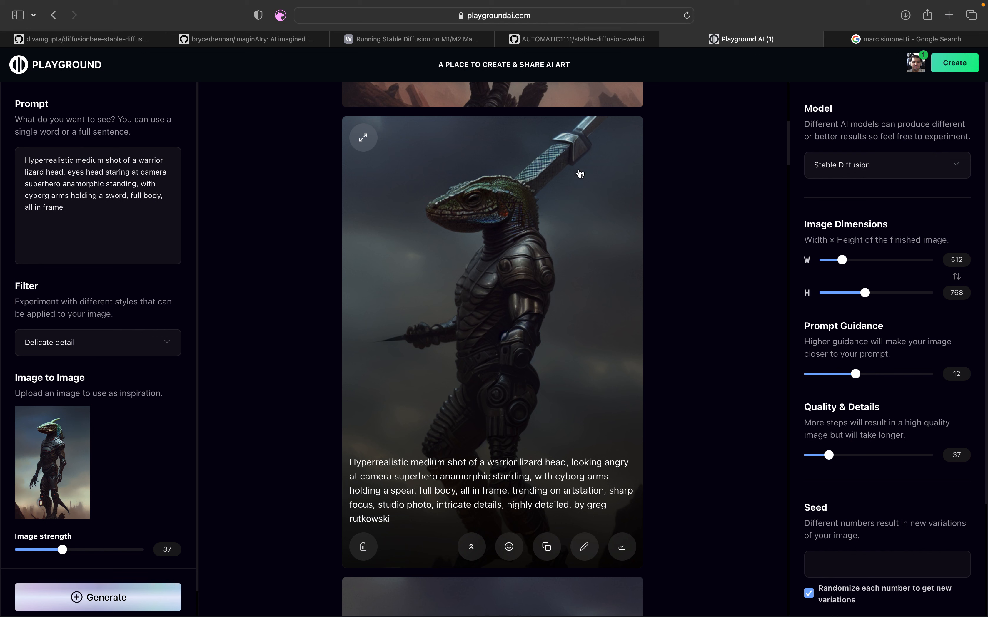
scroll(552, 297, "up", 9)
scroll(552, 297, "up", 2)
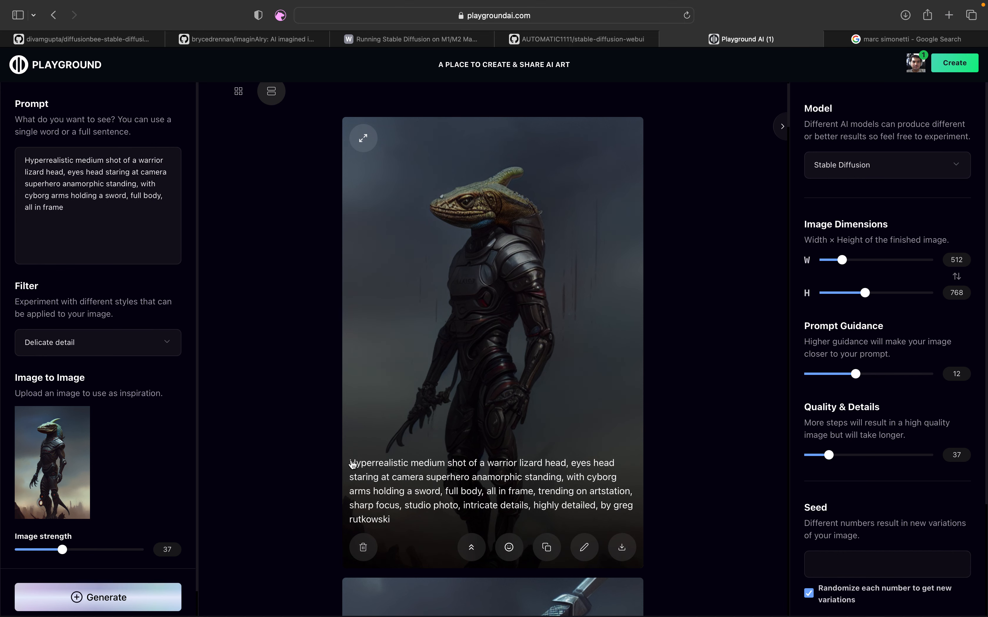
- Reread the jacketed lizard nerd painting's prompt and compare that image with the newer cyborg lizard warriors
scroll(292, 431, "down", 12)
scroll(292, 430, "down", 15)
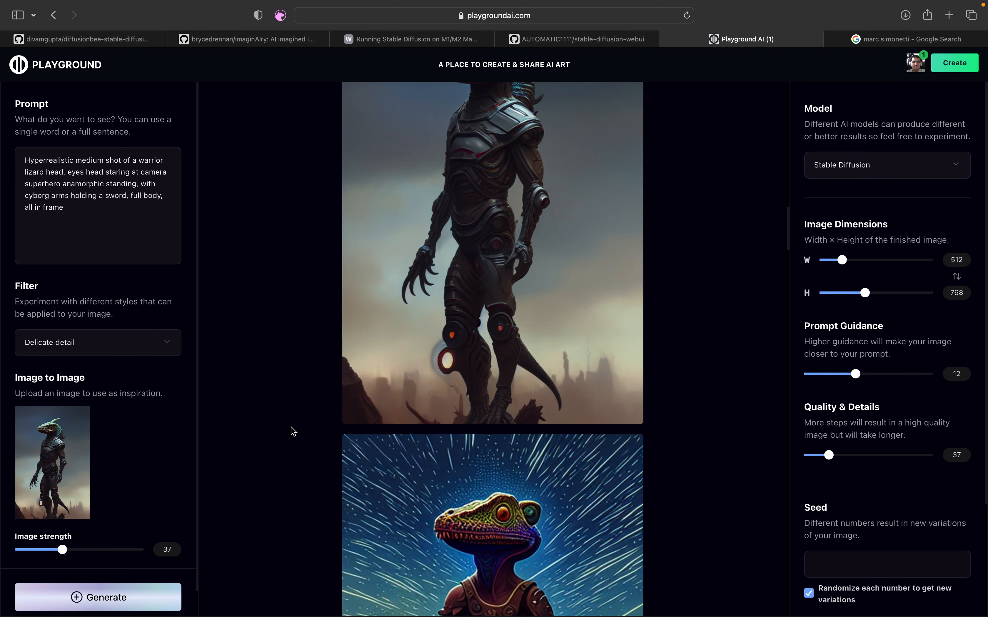
scroll(292, 430, "down", 9)
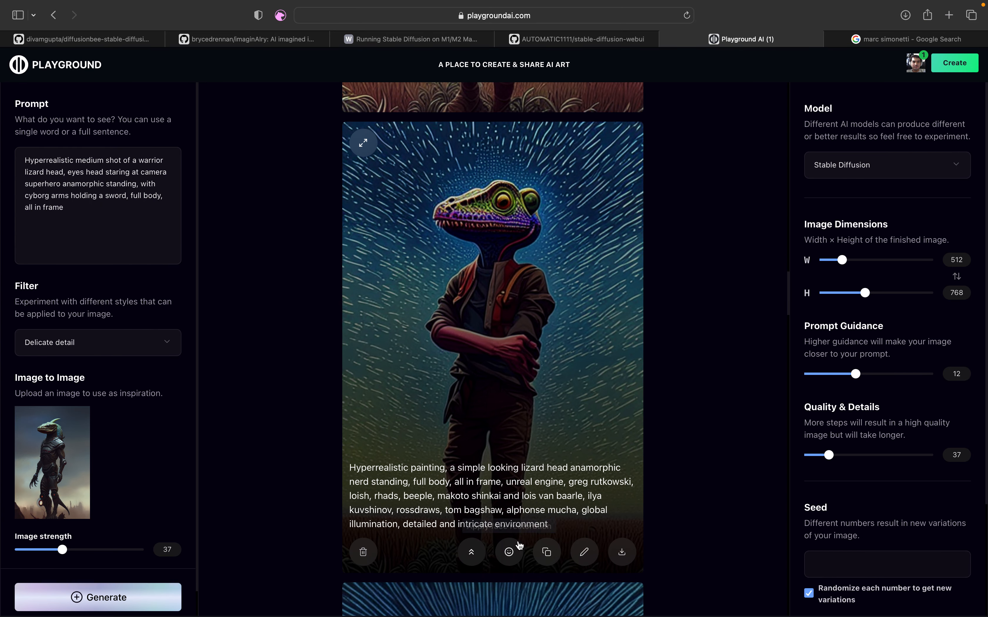
scroll(547, 555, "up", 10)
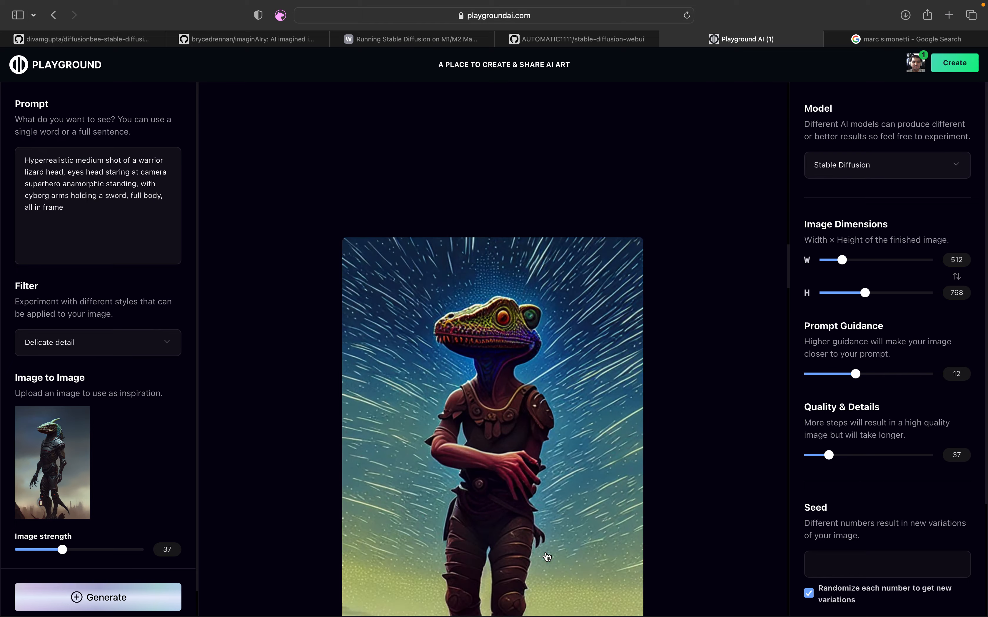
scroll(546, 557, "up", 10)
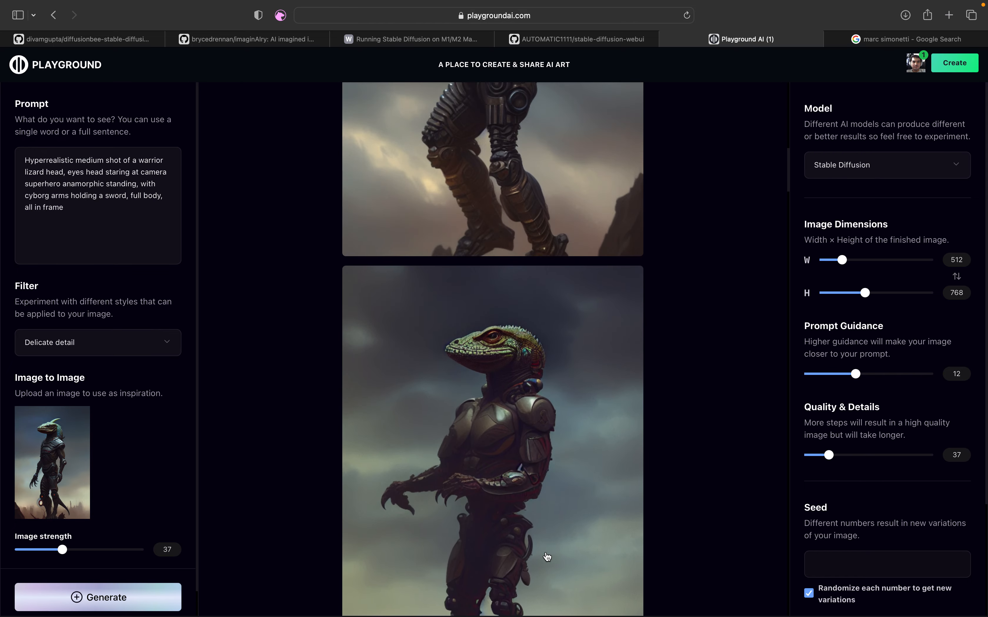
- Set the image strength of the lizard warrior source image to 34
scroll(547, 558, "up", 5)
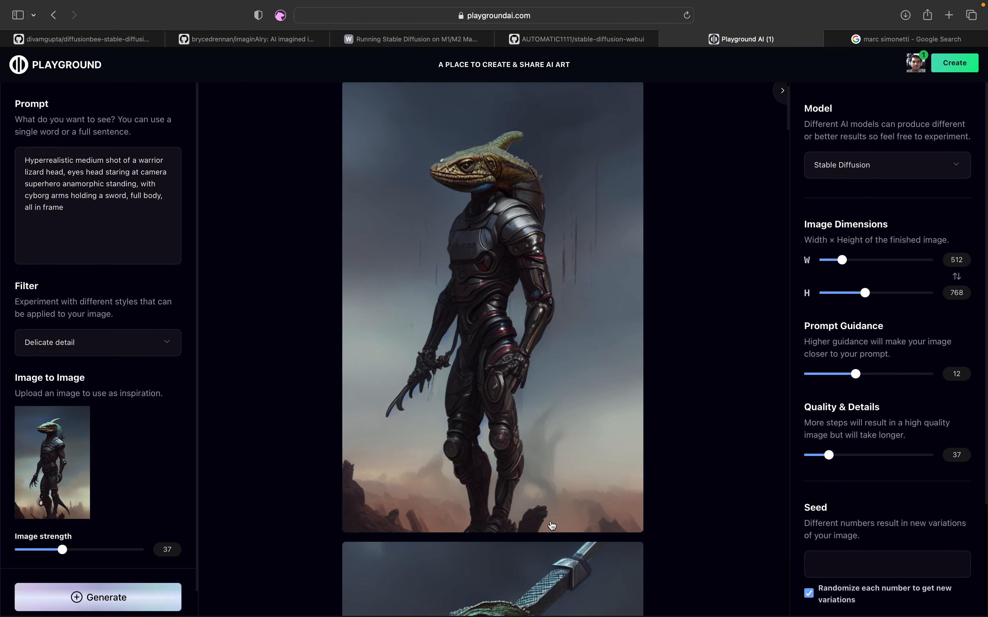
scroll(569, 370, "up", 2)
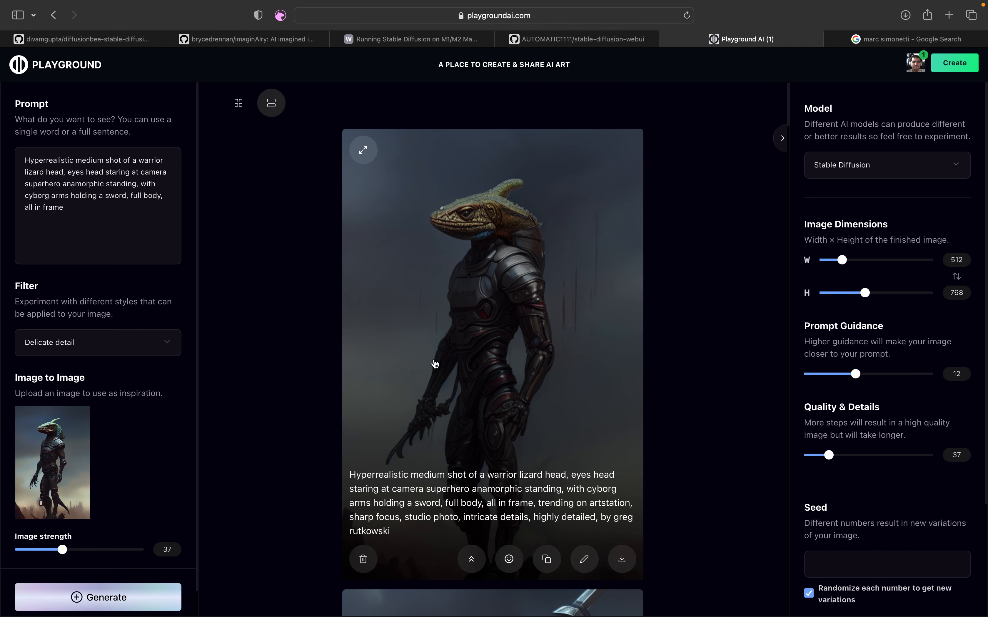
left_click_drag(67, 549, 64, 549)
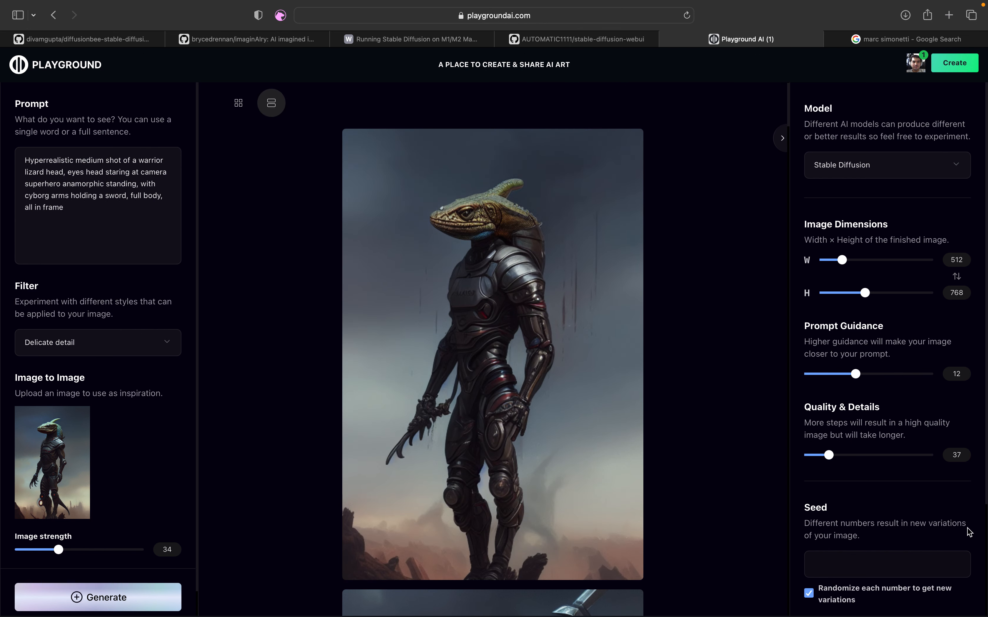
scroll(969, 532, "down", 5)
scroll(926, 348, "up", 4)
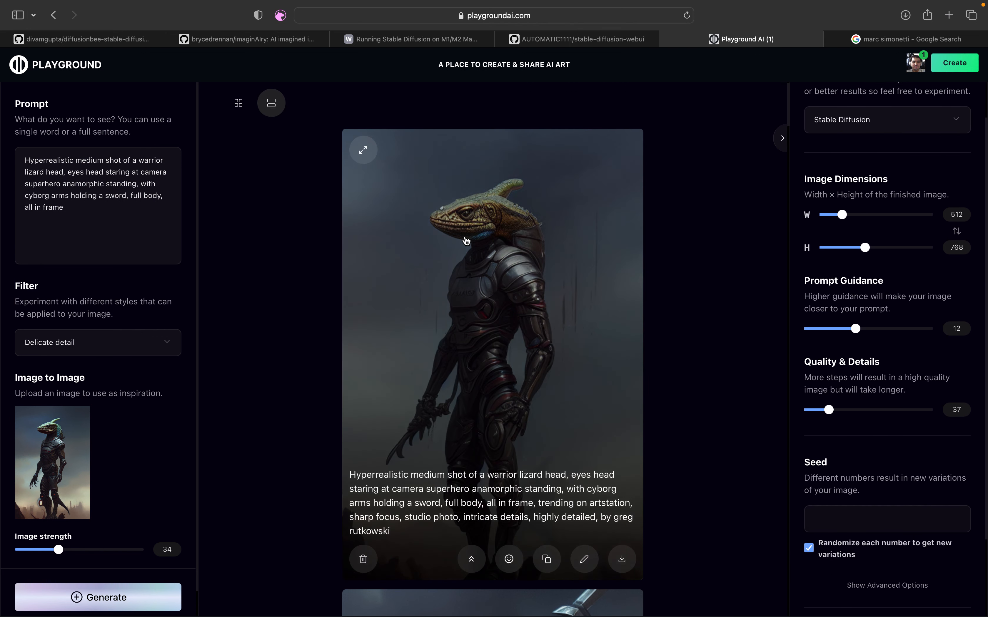
- Remove "eyes head staring at camera" from the prompt so "superhero anamorphic standing" follows "lizard head,"
double_click(81, 171)
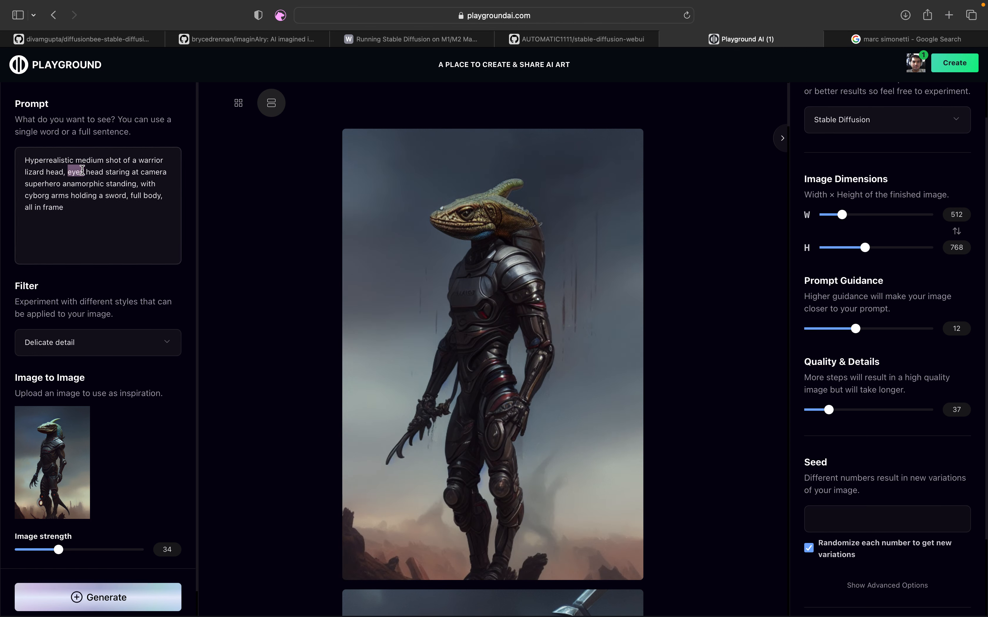
left_click_drag(81, 171, 53, 180)
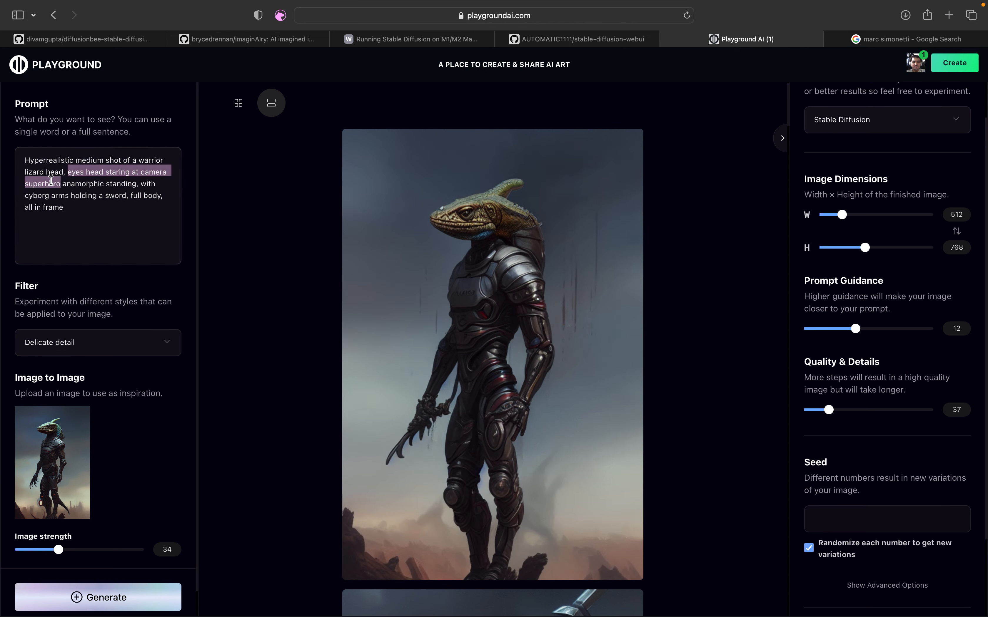
left_click(66, 175)
type(",")
left_click_drag(73, 172, 141, 171)
key("BackSpace")
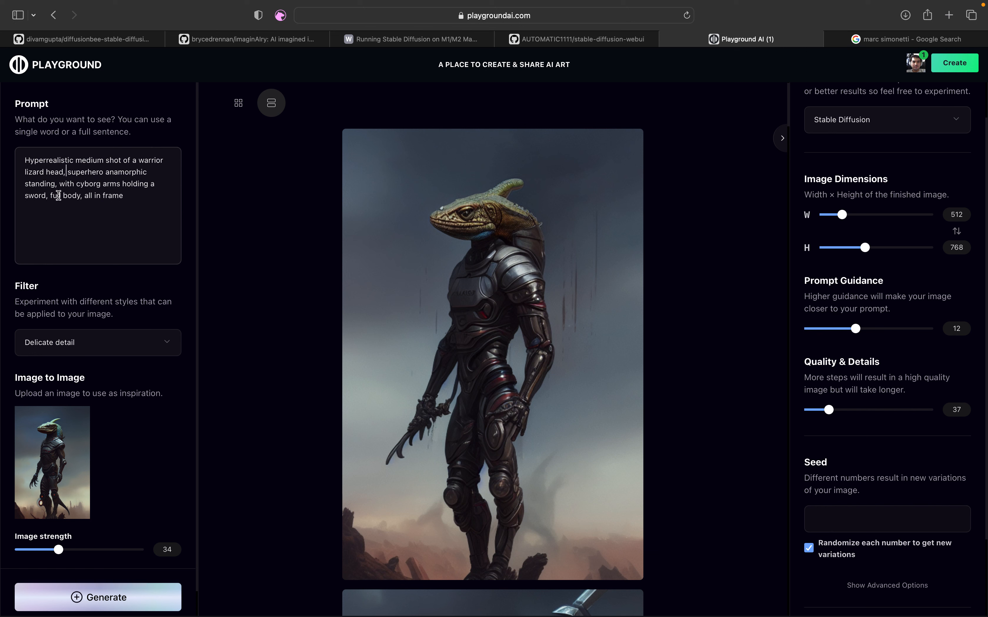
- Replace "sword" with "weapon" in the prompt and append "4K, unreal engine" at its end
double_click(36, 195)
type("weapon")
left_click(129, 201)
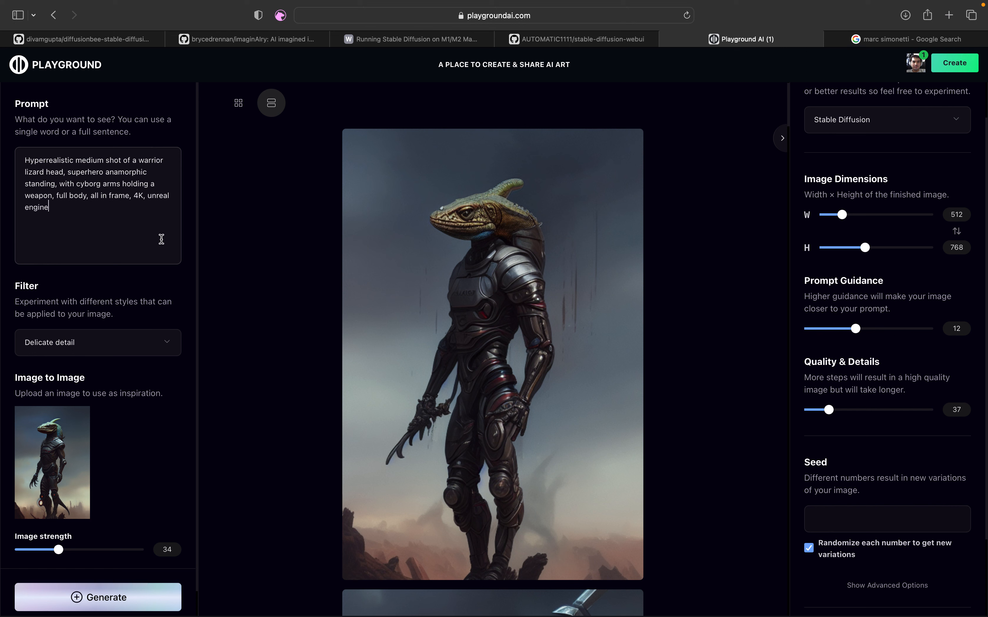
- Generate the lizard warrior with the Lush illumination filter and compare it with the previous Delicate detail image
left_click(135, 347)
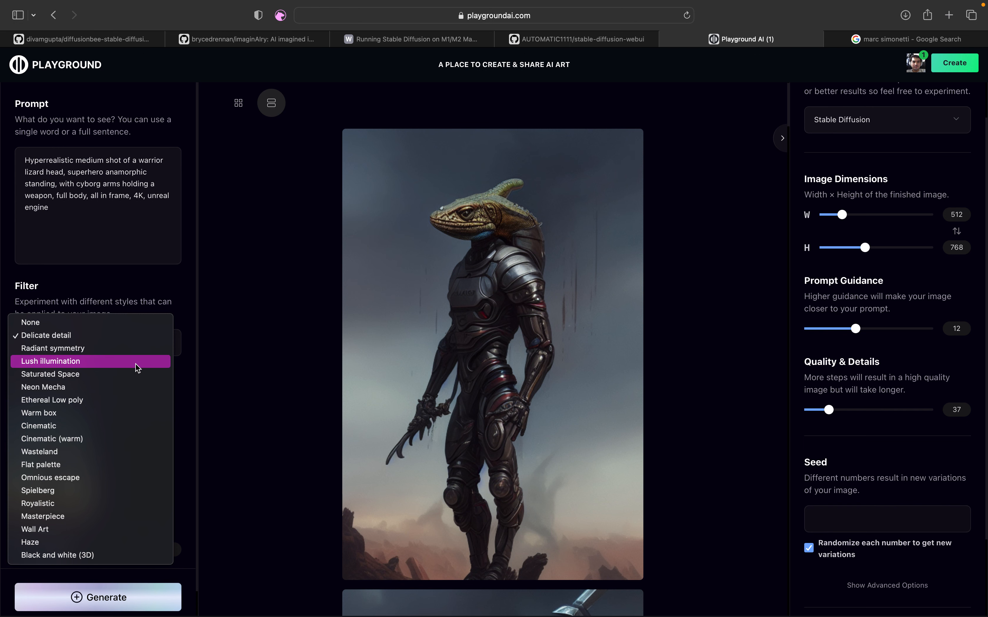
left_click(135, 362)
left_click(125, 595)
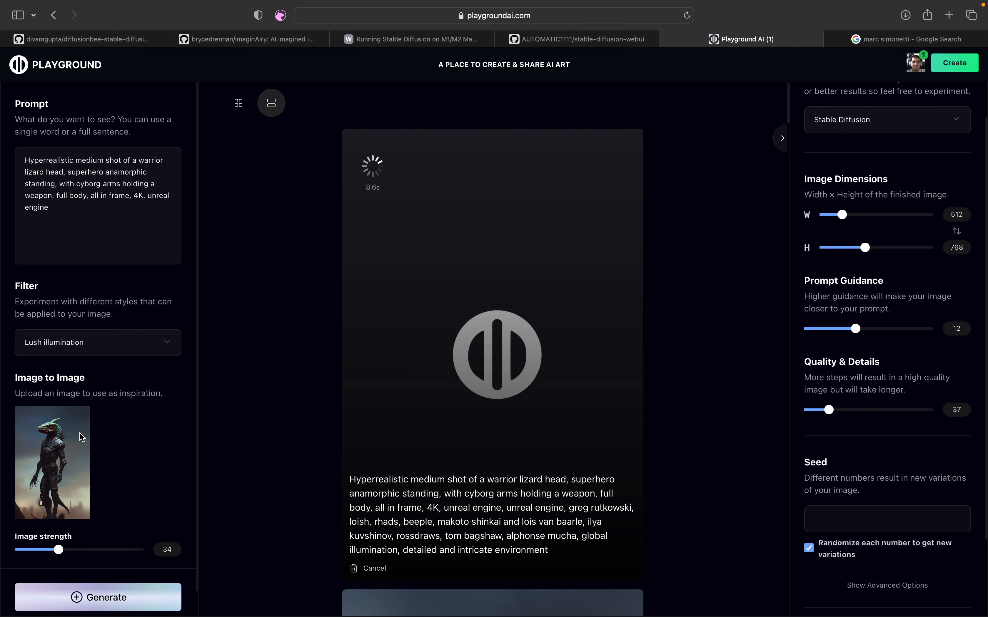
mouse_move(71, 448)
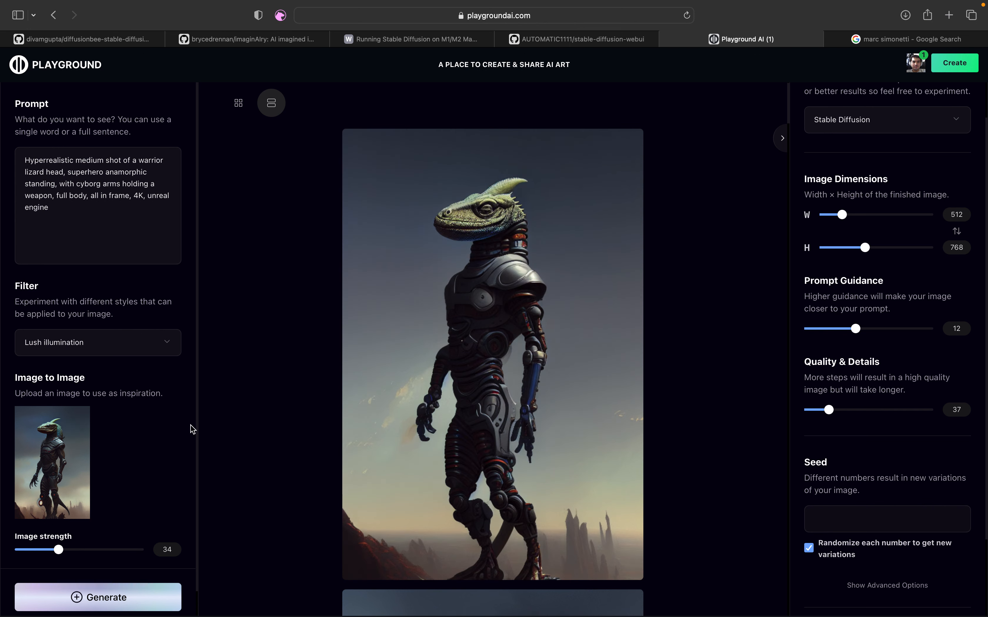
scroll(275, 313, "down", 10)
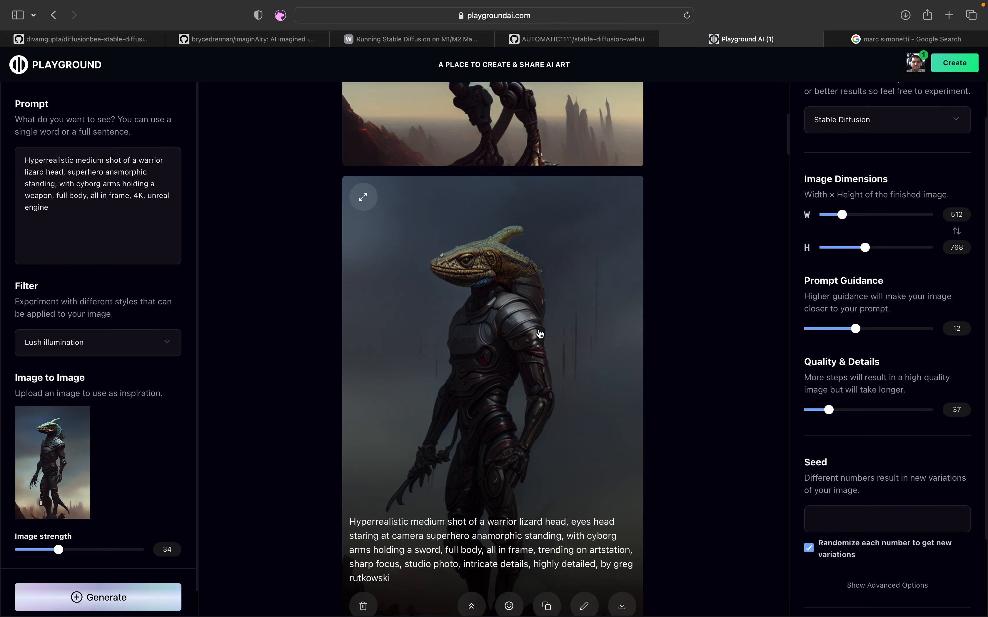
scroll(655, 392, "down", 2)
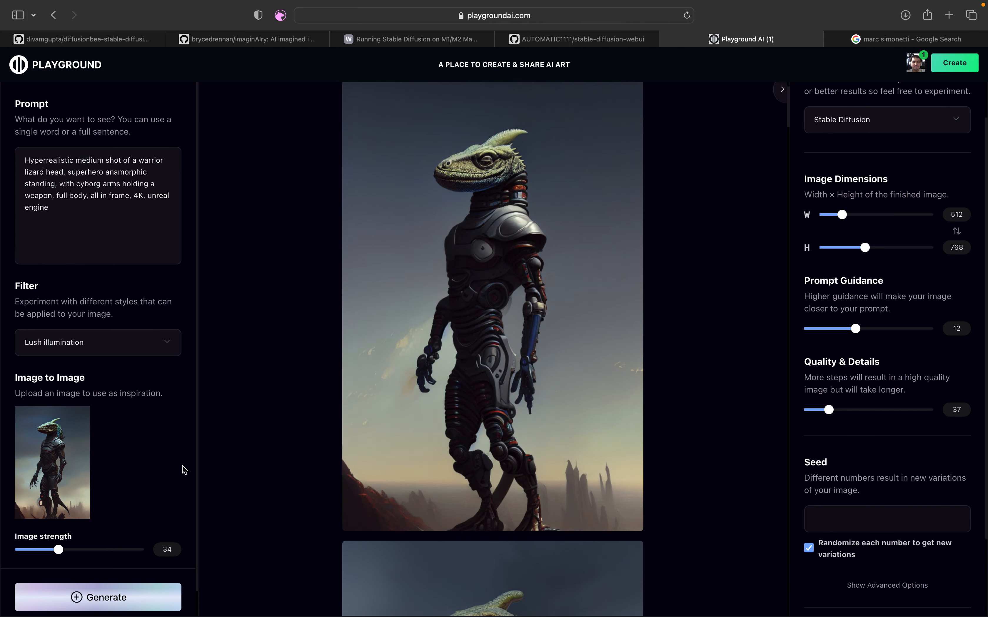
- Generate a second lizard warrior with the same prompt and filter, reviewing the earlier images while it renders
left_click(96, 596)
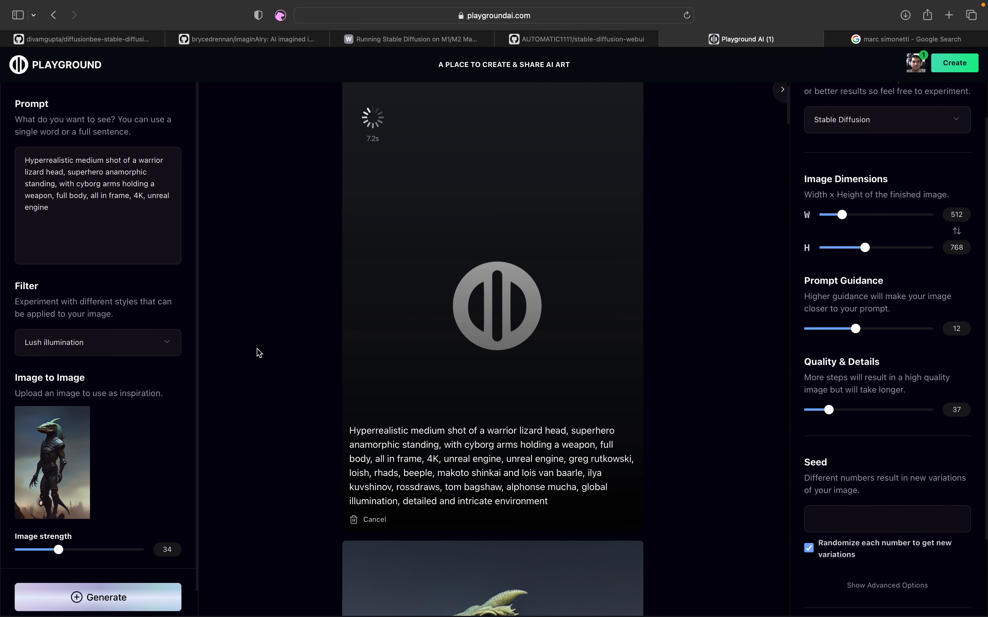
scroll(698, 359, "down", 15)
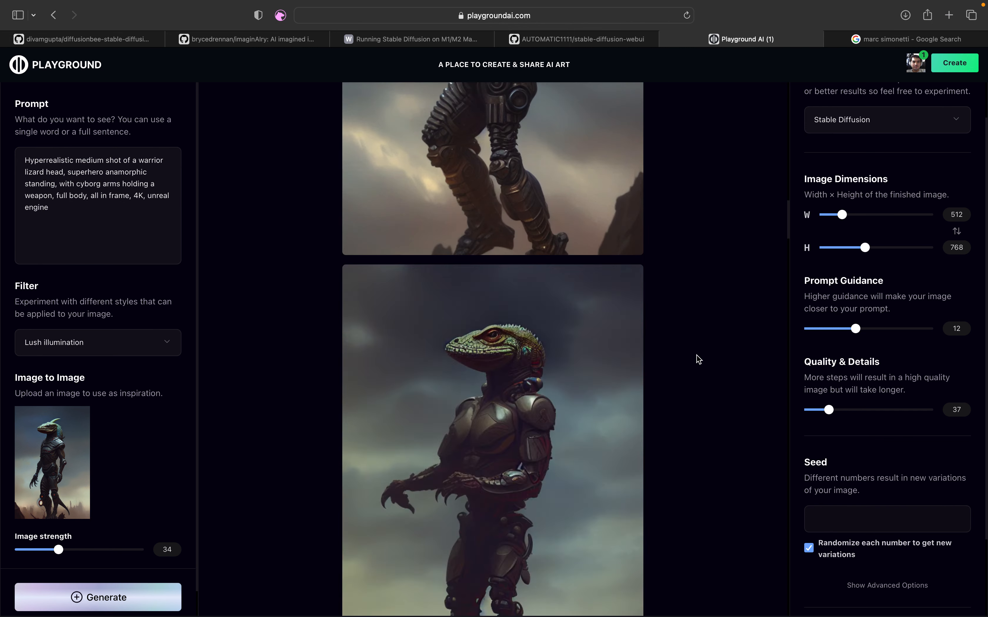
scroll(698, 360, "down", 15)
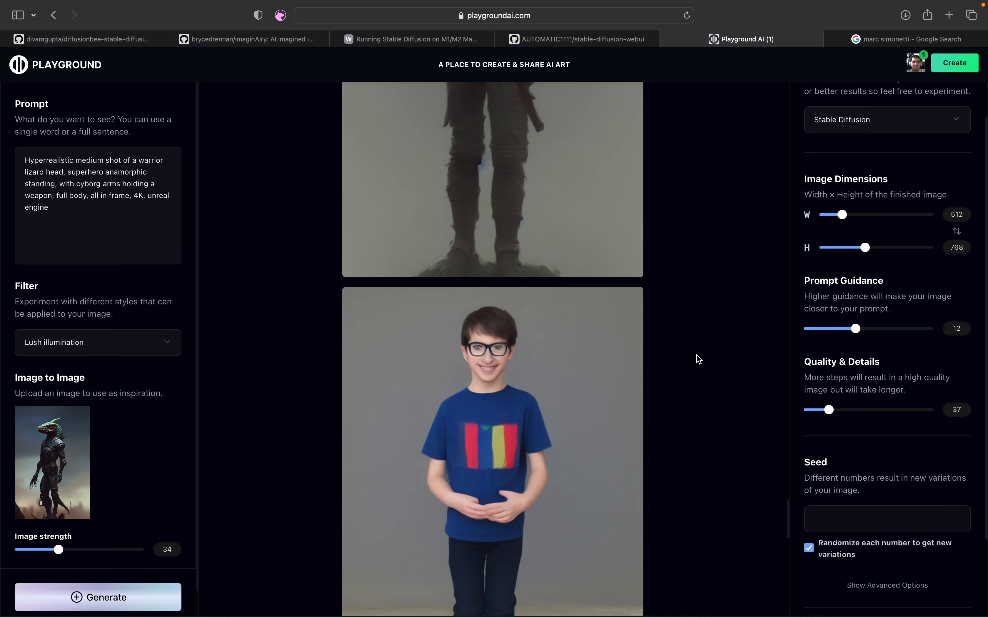
scroll(697, 360, "up", 15)
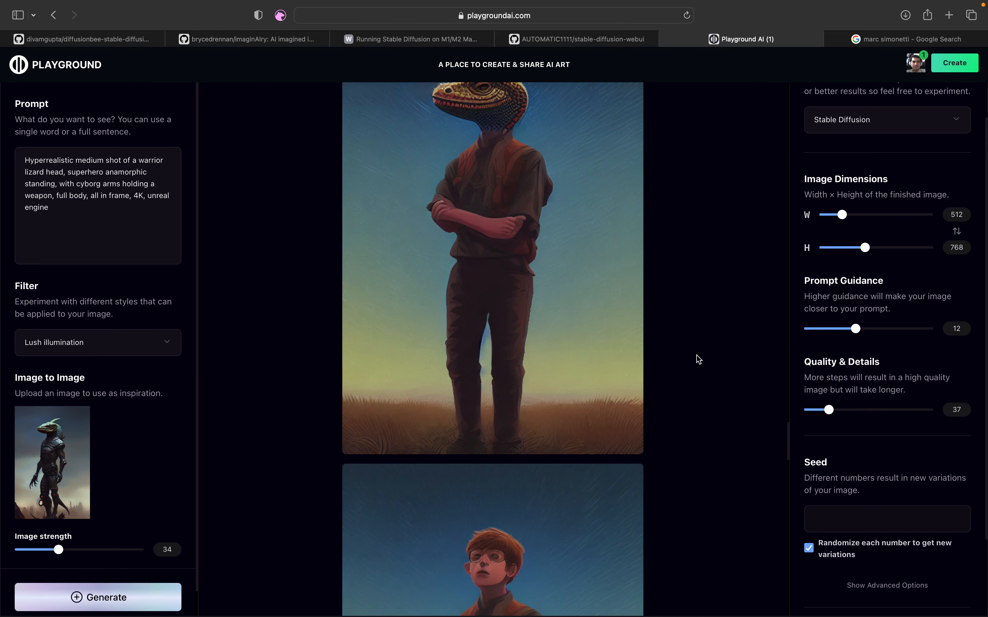
scroll(698, 359, "up", 15)
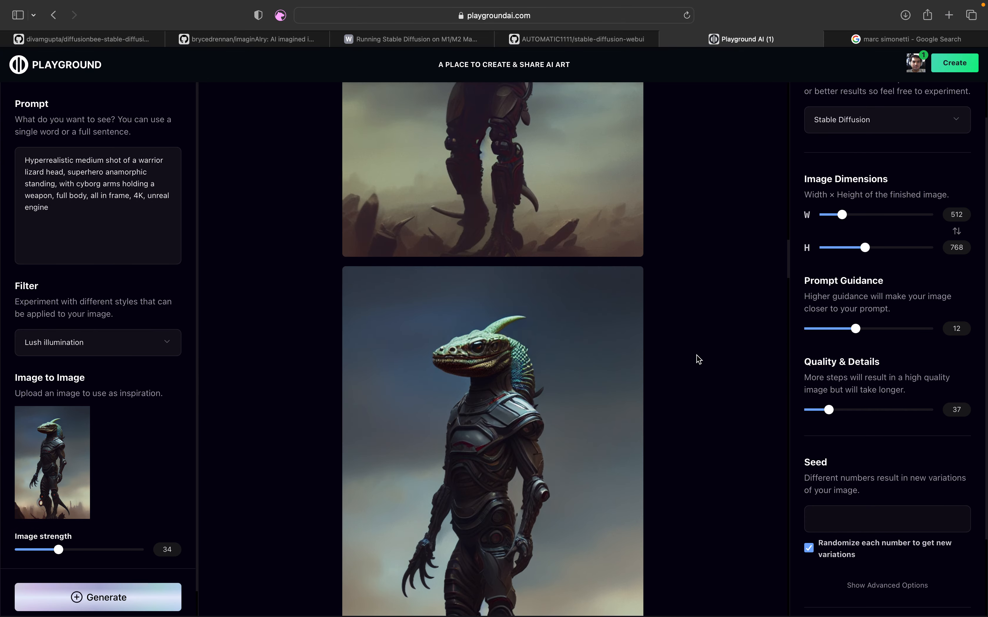
scroll(698, 359, "up", 15)
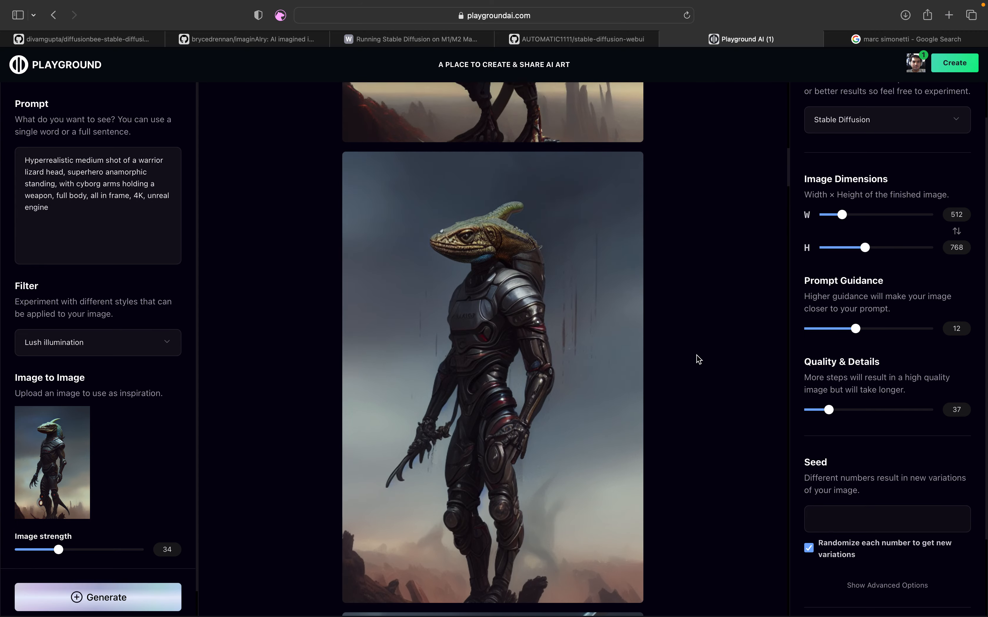
scroll(698, 359, "up", 10)
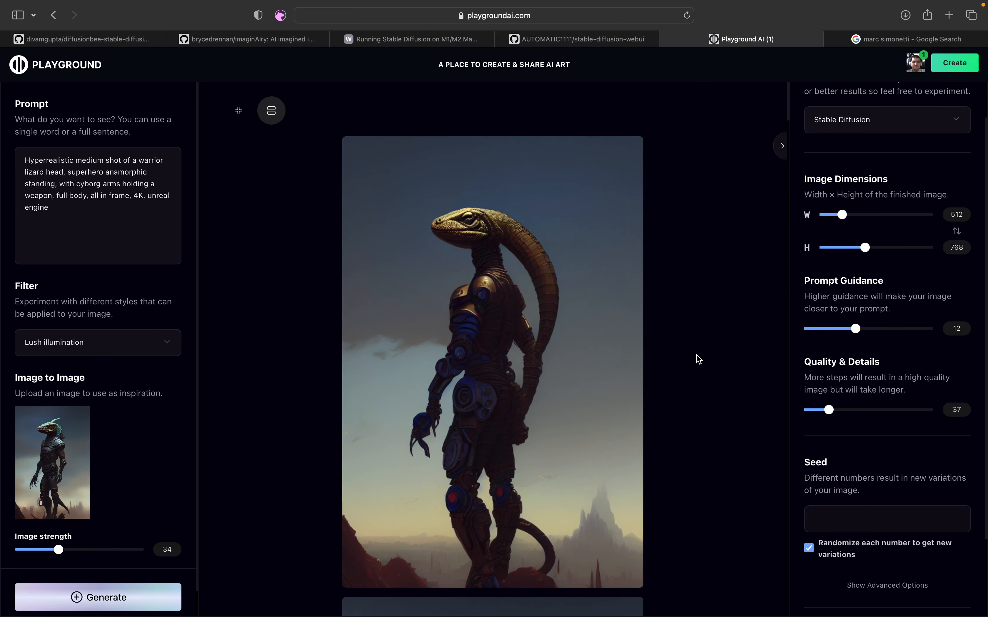
- Generate a third Lush illumination lizard warrior and look back through the streaked-sky lizards and the boy painting
left_click(130, 598)
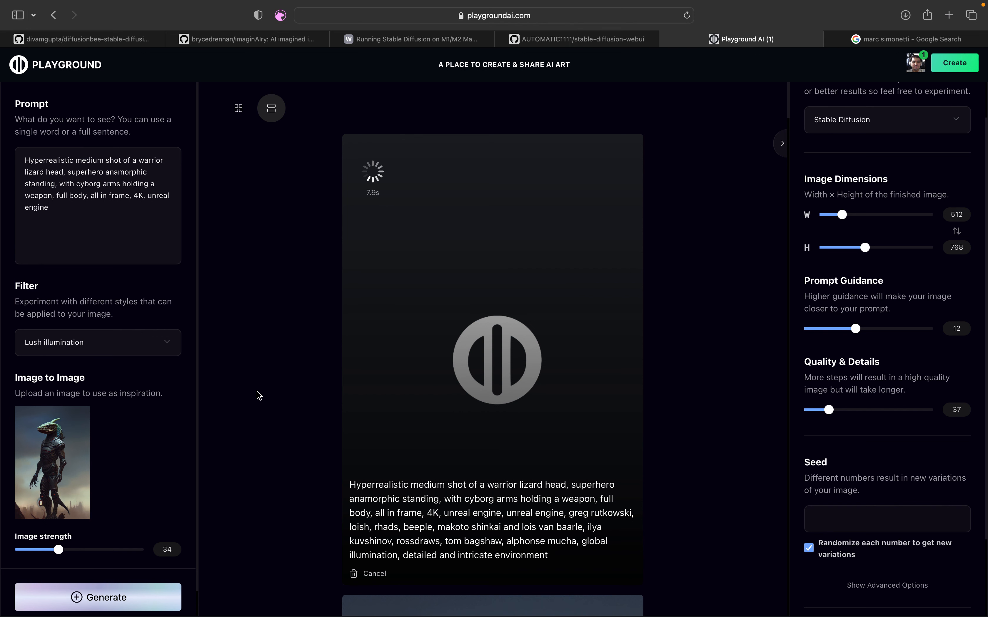
scroll(257, 394, "down", 9)
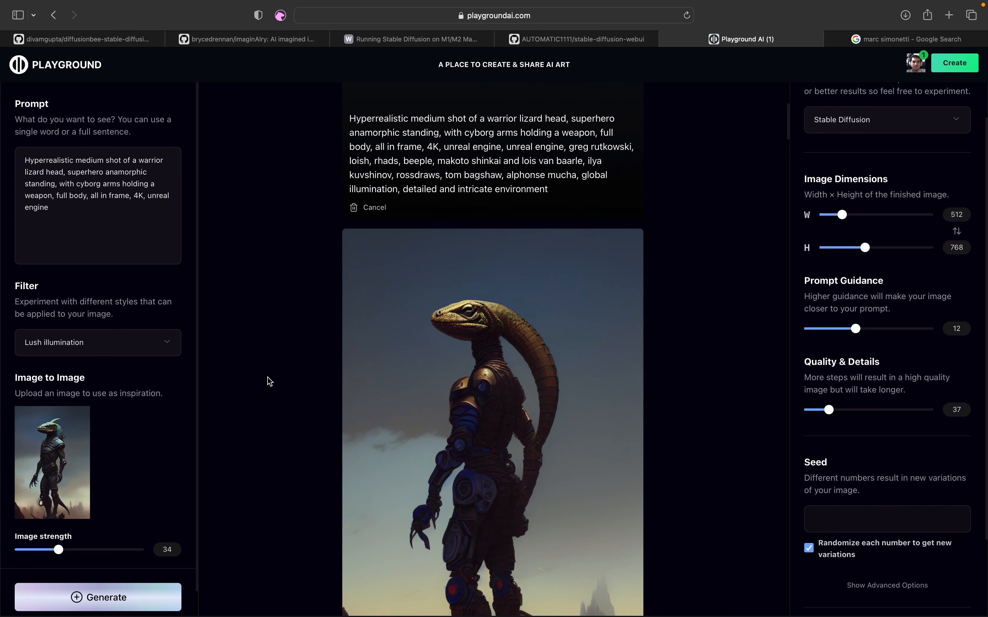
scroll(267, 378, "down", 10)
scroll(268, 377, "down", 15)
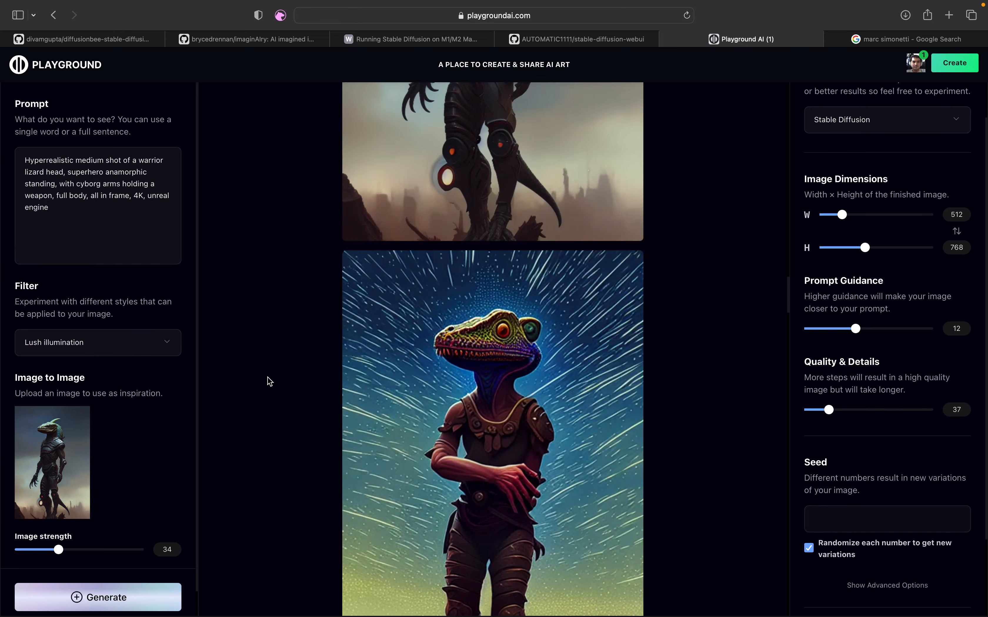
scroll(304, 459, "down", 15)
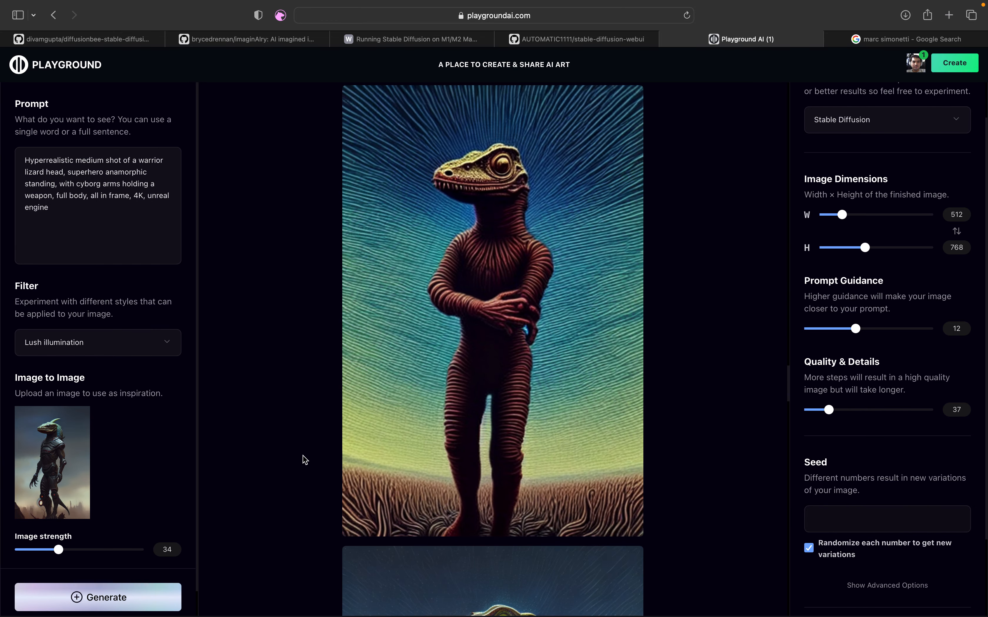
scroll(306, 330, "down", 12)
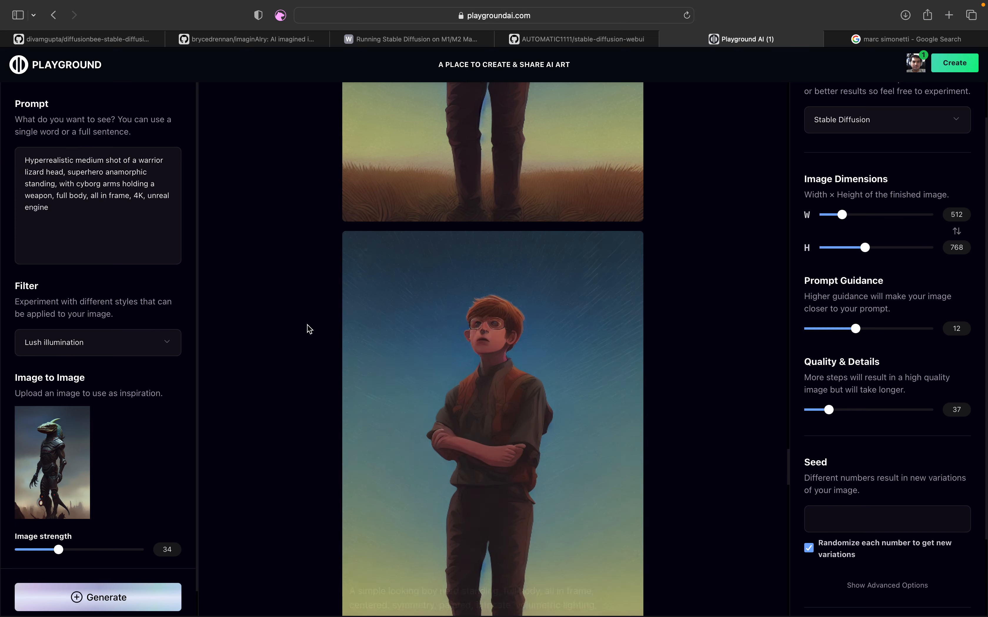
scroll(313, 336, "up", 20)
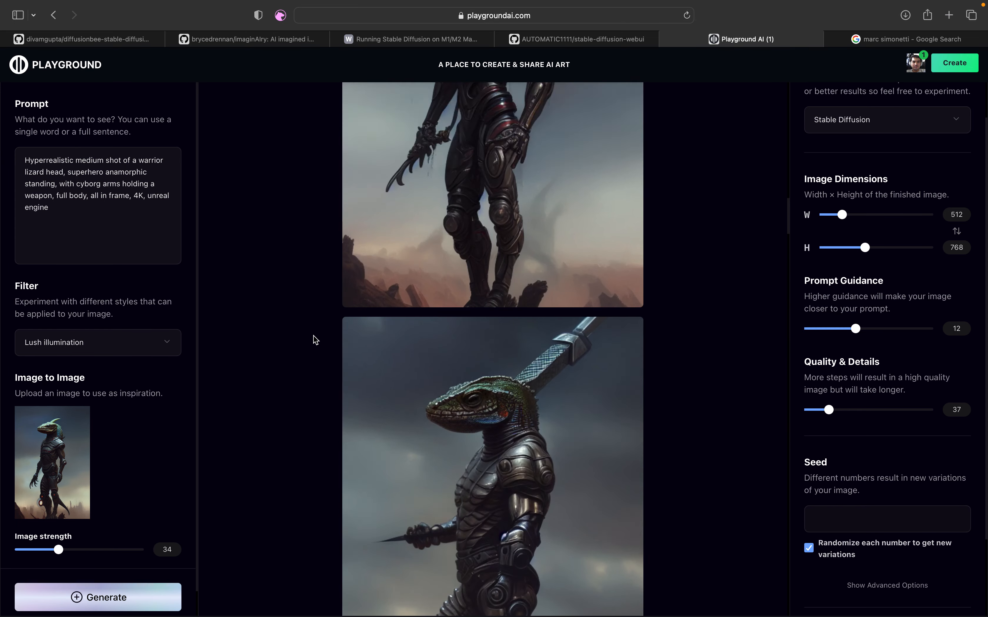
- Download the newest lizard warrior image, the horned one with the curled tail
scroll(313, 330, "down", 7)
scroll(315, 333, "up", 6)
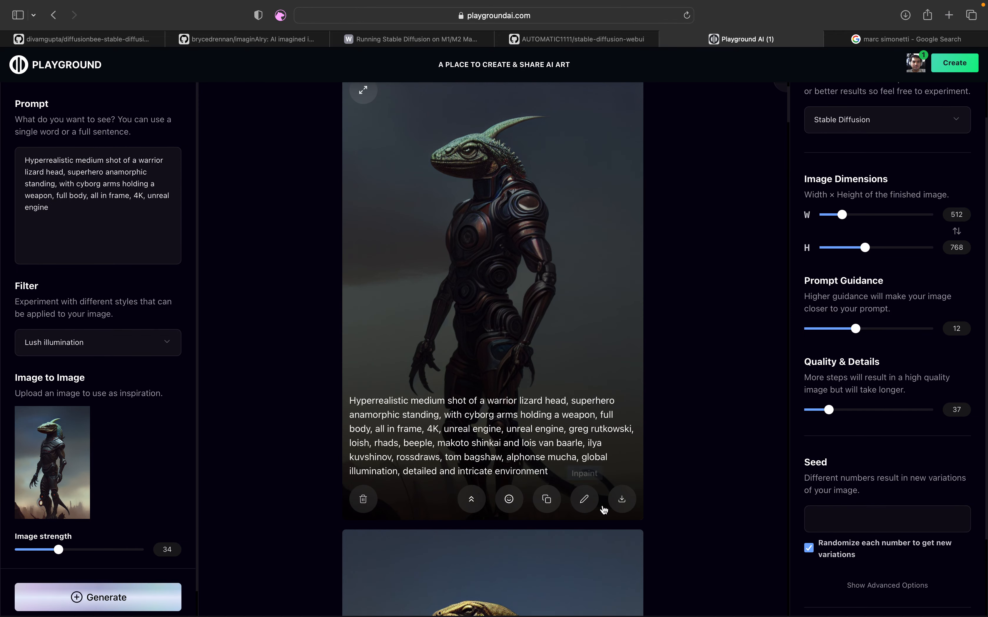
left_click(622, 505)
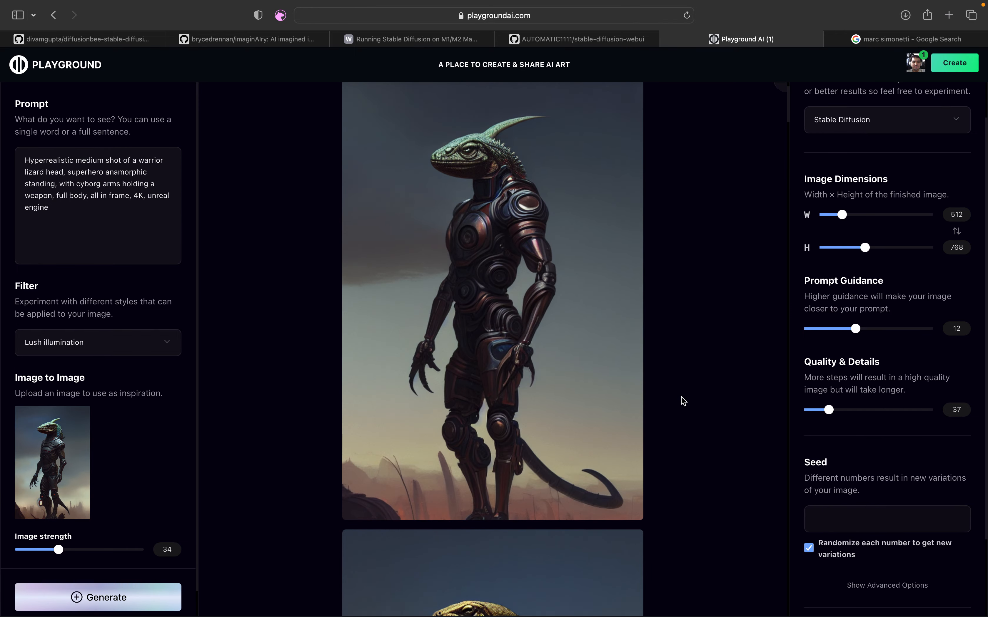
- Use the painted red-haired boy nerd with crossed arms as the image-to-image source
scroll(684, 401, "down", 5)
scroll(684, 401, "down", 20)
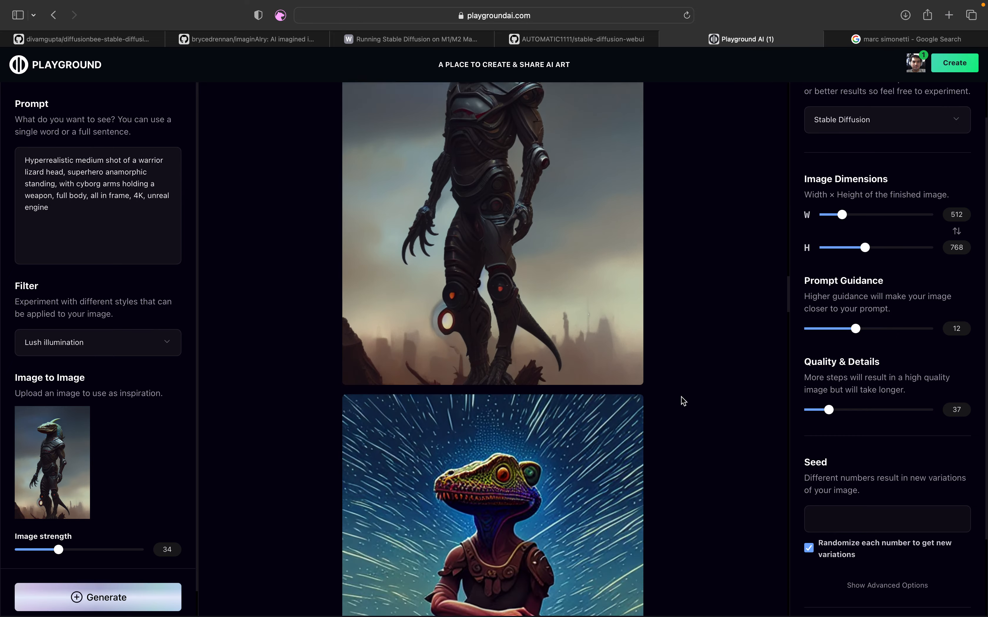
scroll(684, 402, "down", 20)
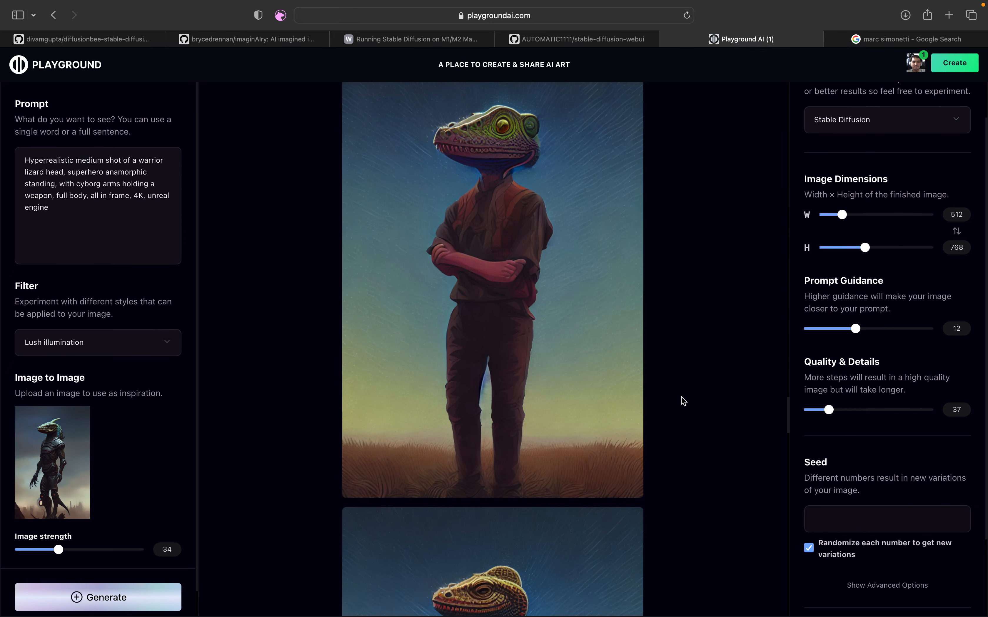
scroll(684, 401, "down", 15)
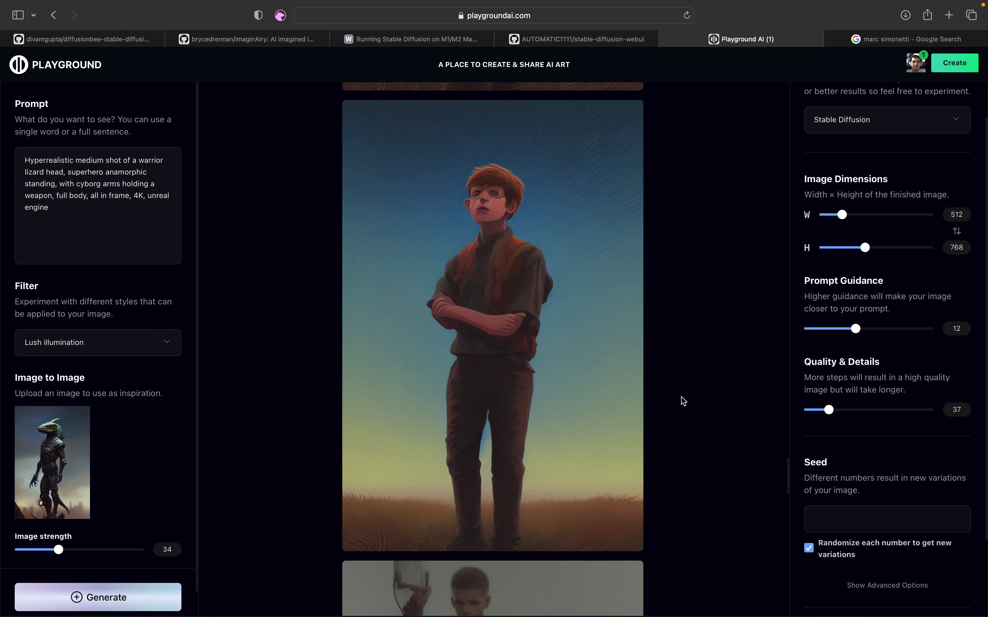
mouse_move(589, 351)
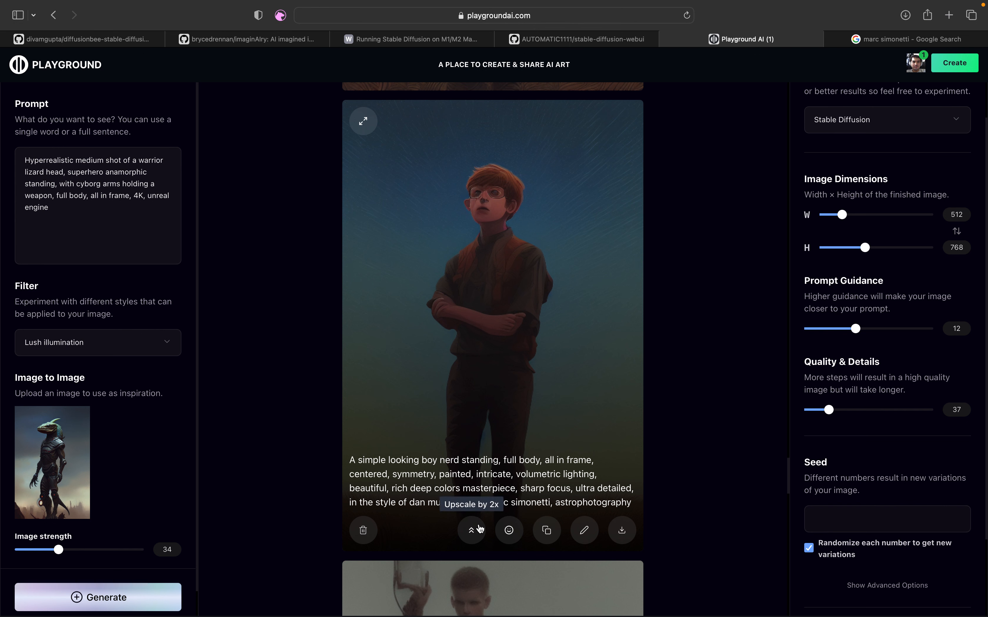
left_click(546, 531)
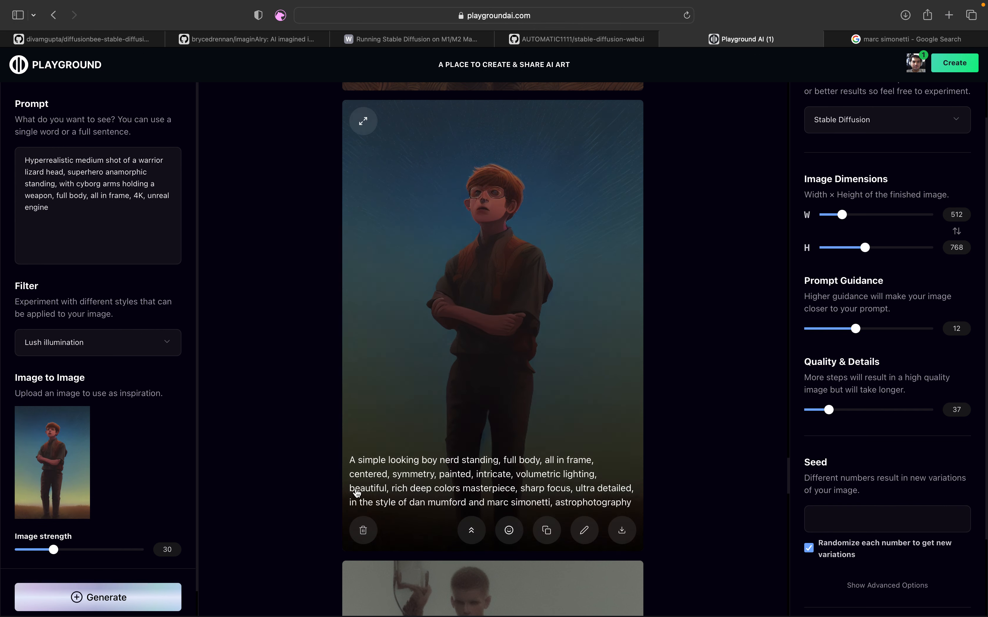
- Open the inpainting mask editor for the boy nerd source image
scroll(260, 481, "down", 2)
scroll(136, 463, "down", 1)
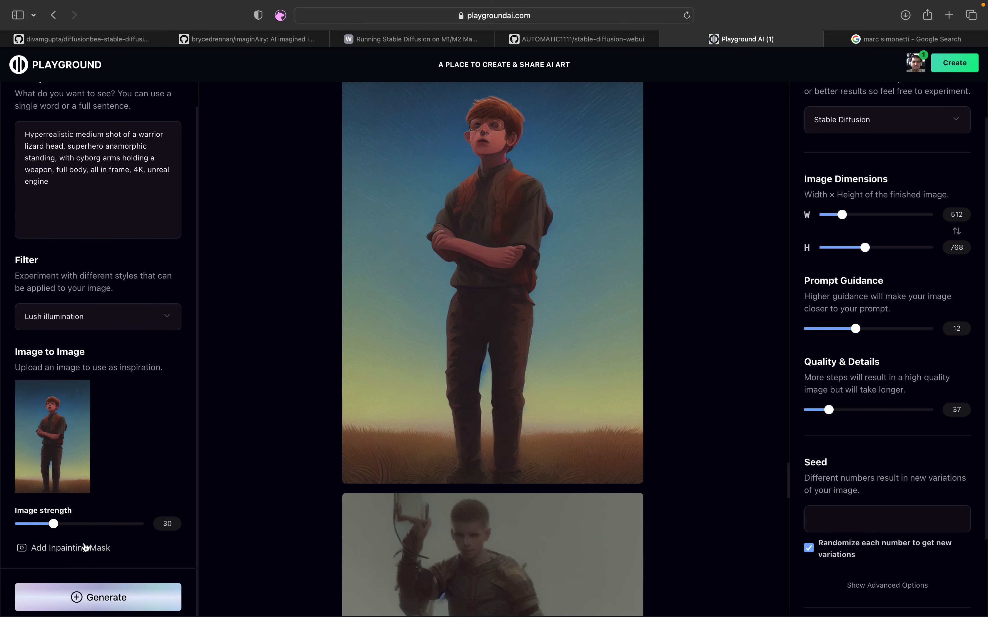
left_click(86, 548)
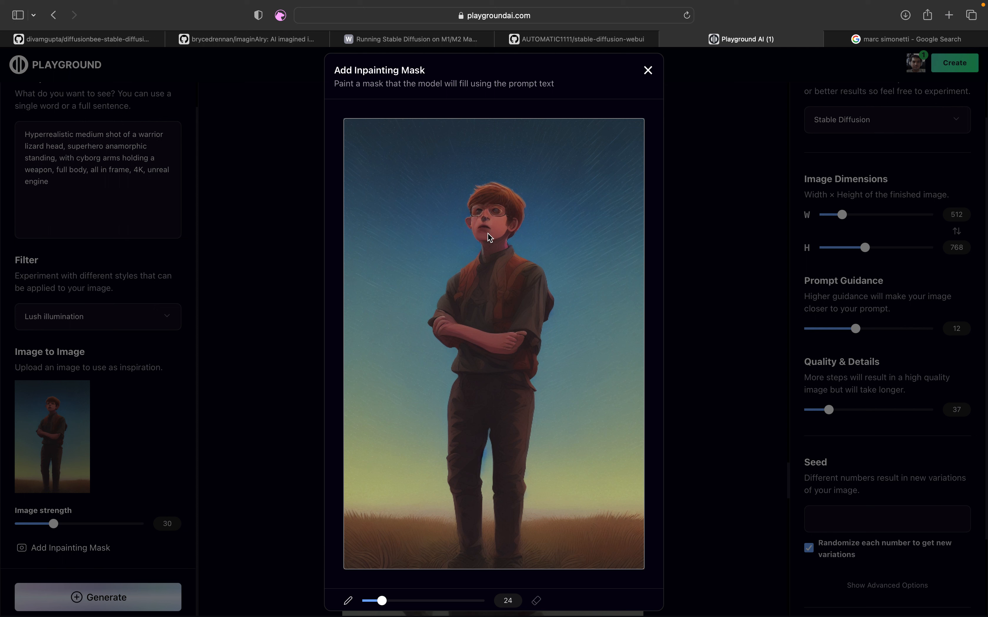
- Paint an inpainting mask covering the boy's head in a snouted, spiked shape and a tail extending from his hip, and close the mask editor
mouse_move(485, 233)
left_mouse_down()
mouse_move(466, 213)
mouse_move(488, 203)
mouse_move(477, 215)
mouse_move(492, 232)
mouse_move(485, 227)
mouse_move(521, 217)
mouse_move(479, 198)
mouse_move(525, 208)
mouse_move(498, 182)
mouse_move(479, 184)
mouse_move(464, 224)
mouse_move(463, 196)
mouse_move(491, 173)
mouse_move(538, 200)
mouse_move(523, 217)
mouse_move(532, 241)
mouse_move(482, 216)
mouse_move(444, 228)
mouse_move(451, 200)
mouse_move(429, 212)
mouse_move(442, 222)
mouse_move(438, 207)
mouse_move(420, 216)
mouse_move(438, 196)
mouse_move(460, 198)
left_mouse_up()
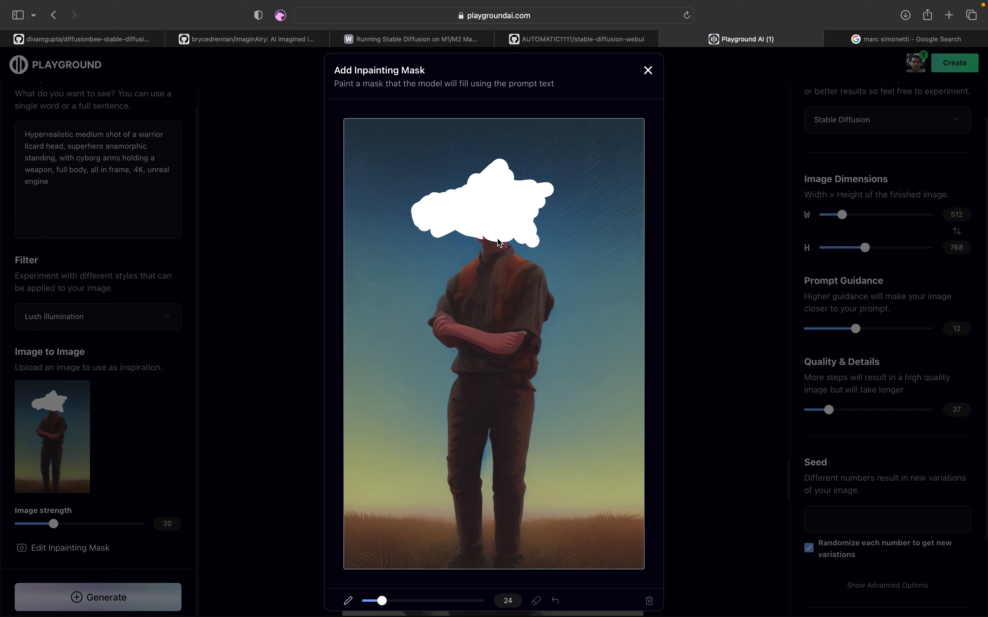
mouse_move(539, 416)
left_mouse_down()
mouse_move(573, 479)
mouse_move(603, 488)
mouse_move(549, 432)
mouse_move(540, 407)
mouse_move(540, 424)
mouse_move(534, 401)
mouse_move(535, 423)
left_mouse_up()
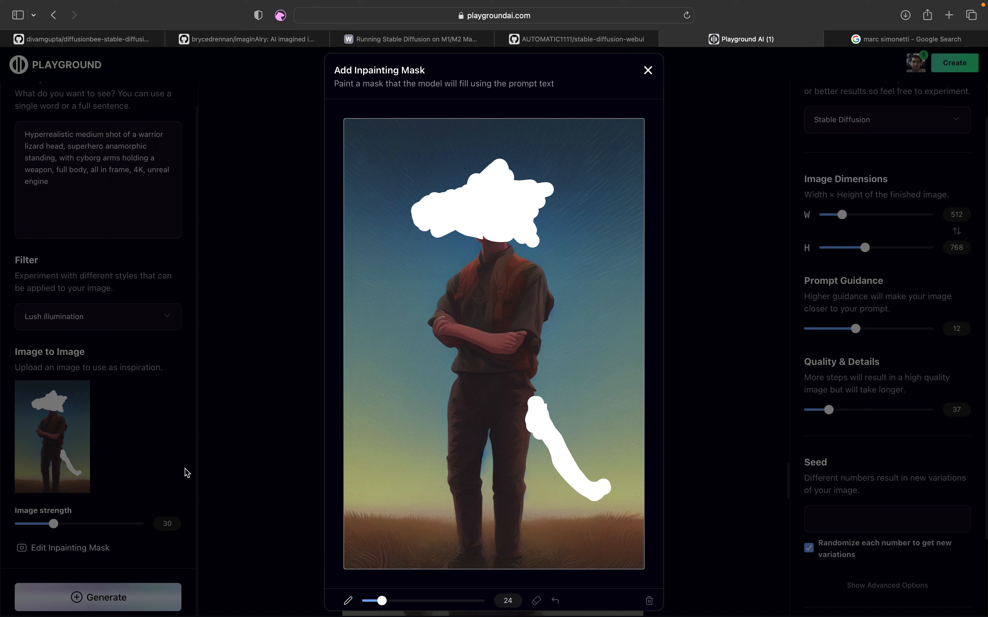
left_click(141, 173)
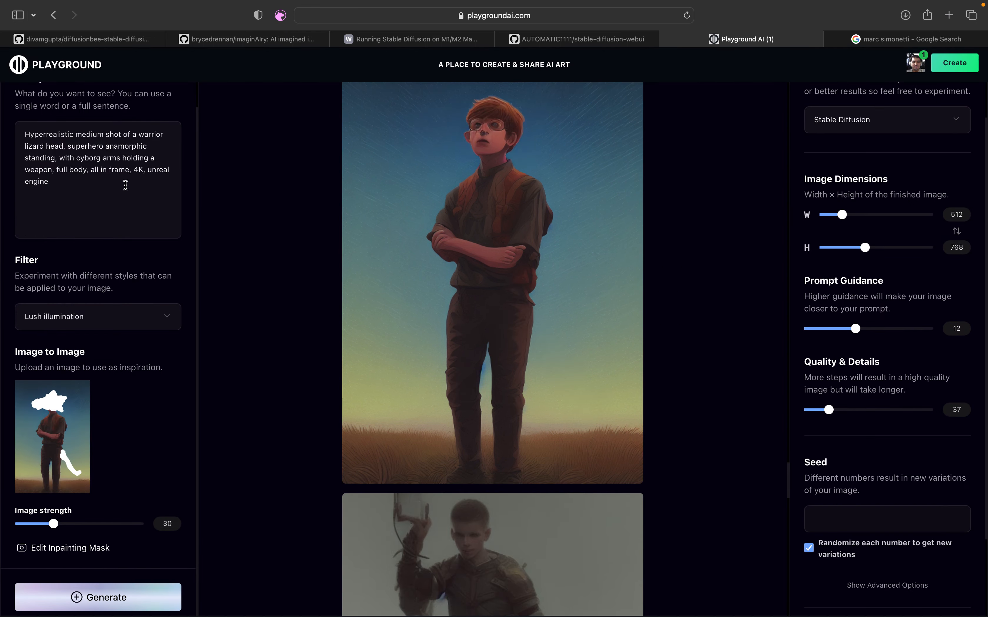
- Generate two inpainted variations with image strength 37 and prompt guidance 13
left_click_drag(51, 524, 62, 524)
left_click_drag(863, 332, 862, 343)
left_click(94, 593)
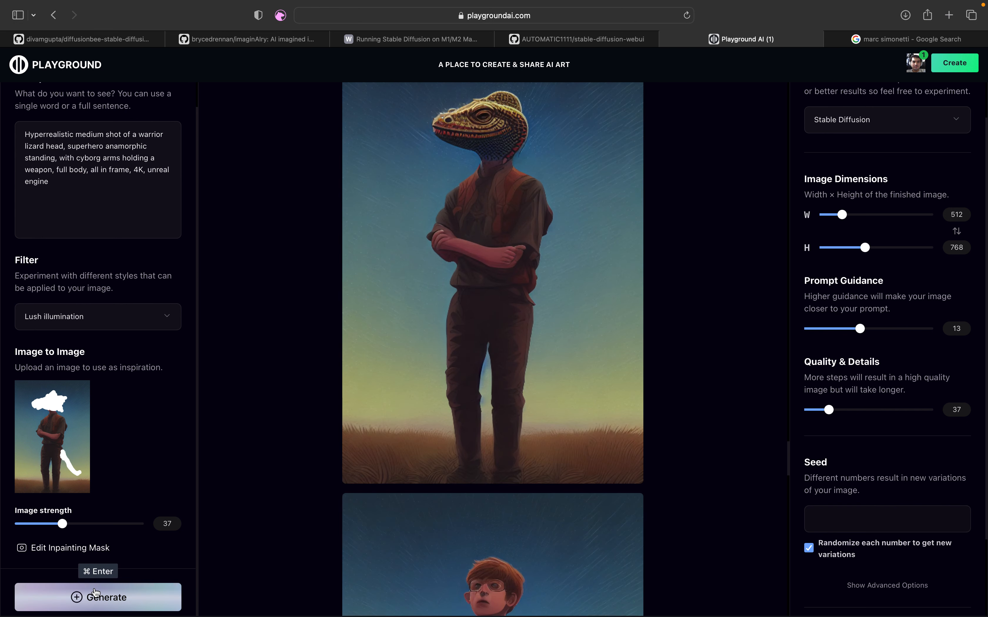
left_click(168, 592)
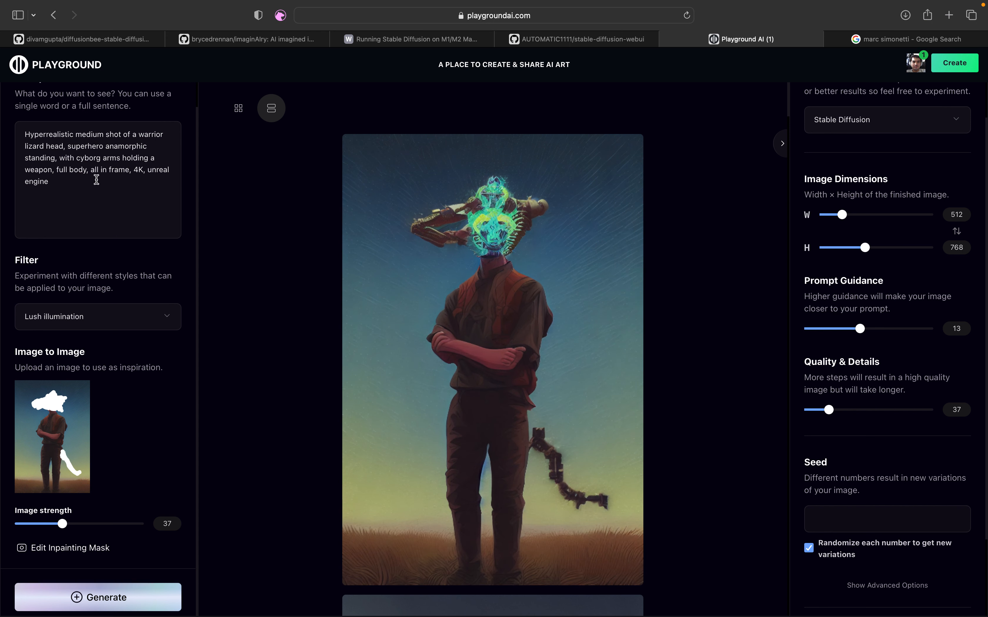
- Replace "of a warrior lizard" with "dragon" in the prompt and remove the word "superhero"
left_click_drag(145, 132, 33, 142)
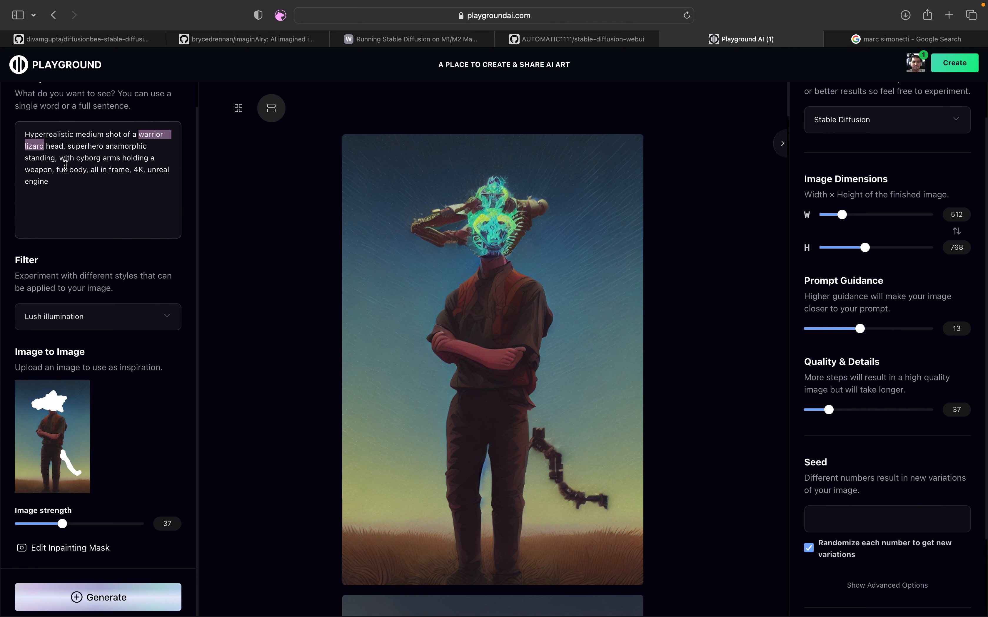
key("BackSpace")
key("BackSpace")
key("BackSpace")
key("BackSpace")
key("BackSpace")
key("BackSpace")
key("BackSpace")
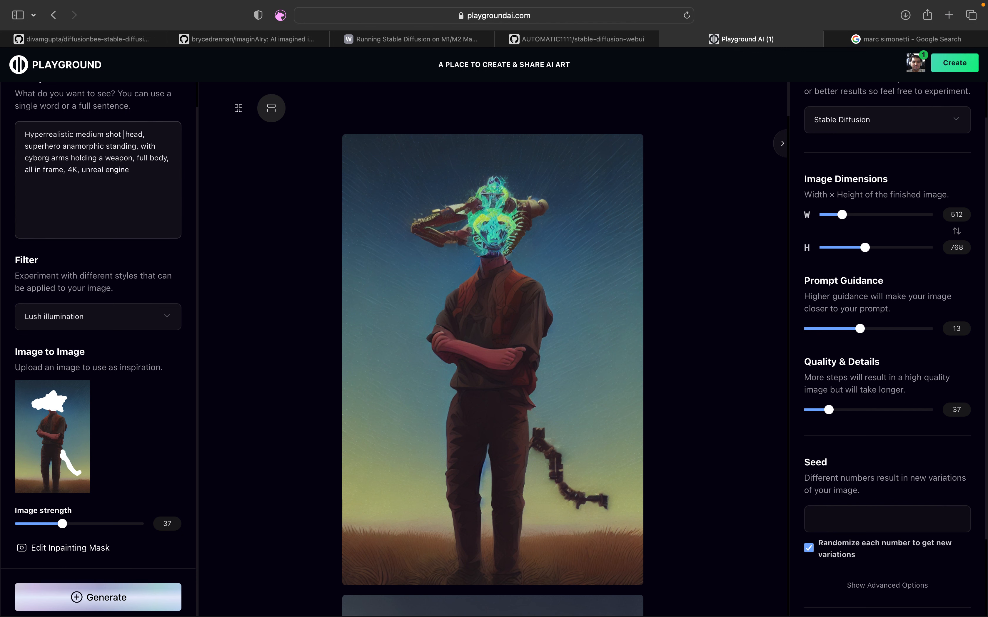
type("dragon")
double_click(46, 146)
key("BackSpace")
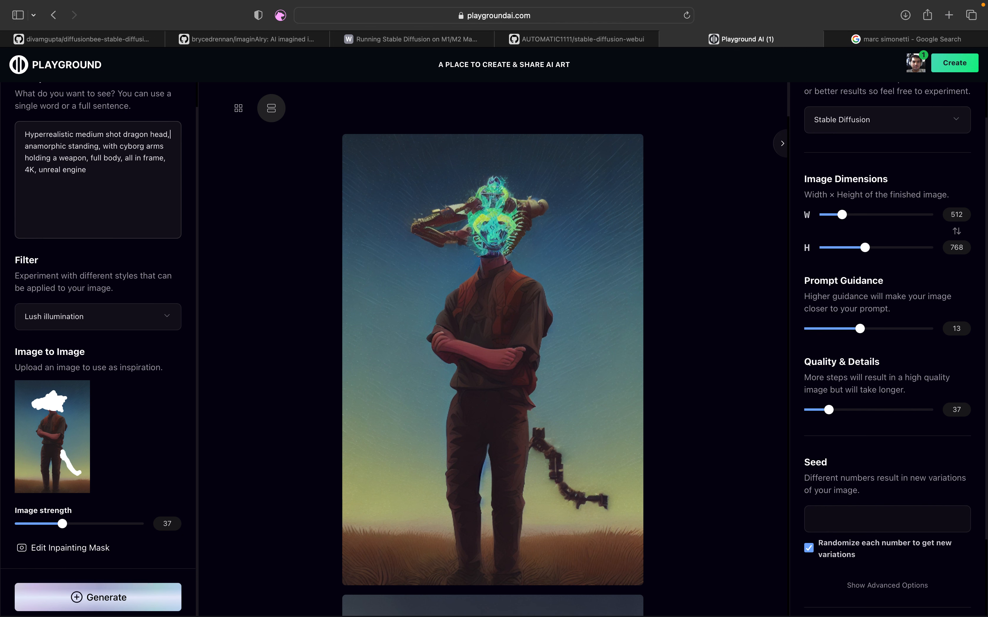
double_click(82, 156)
double_click(84, 146)
key("Left")
- Generate an image with image strength 36, prompt guidance 10 and the Delicate detail filter
mouse_move(62, 524)
left_mouse_down()
mouse_move(48, 524)
mouse_move(61, 524)
left_mouse_up()
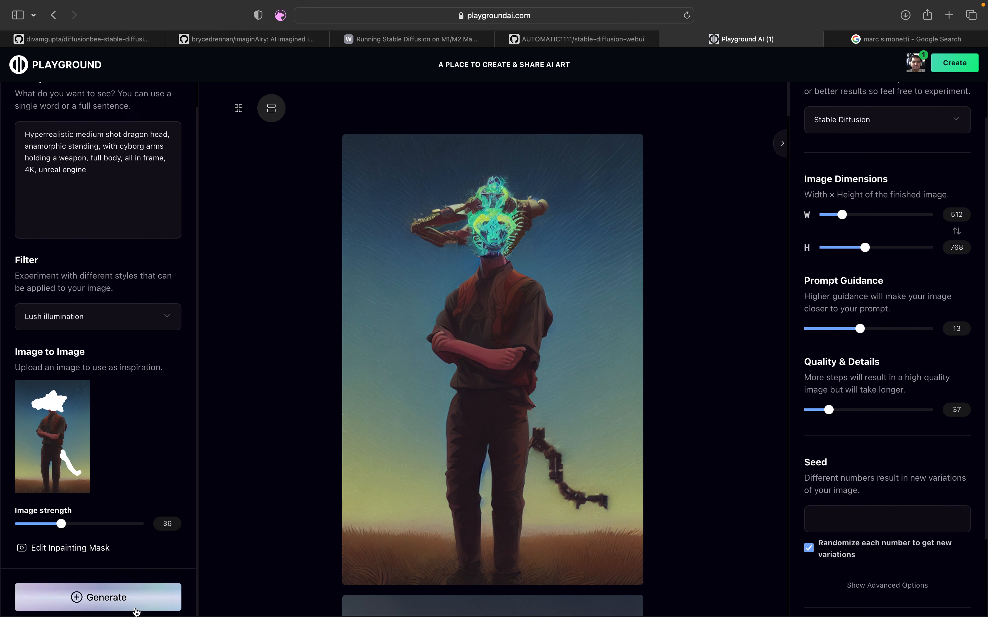
left_click_drag(860, 329, 847, 329)
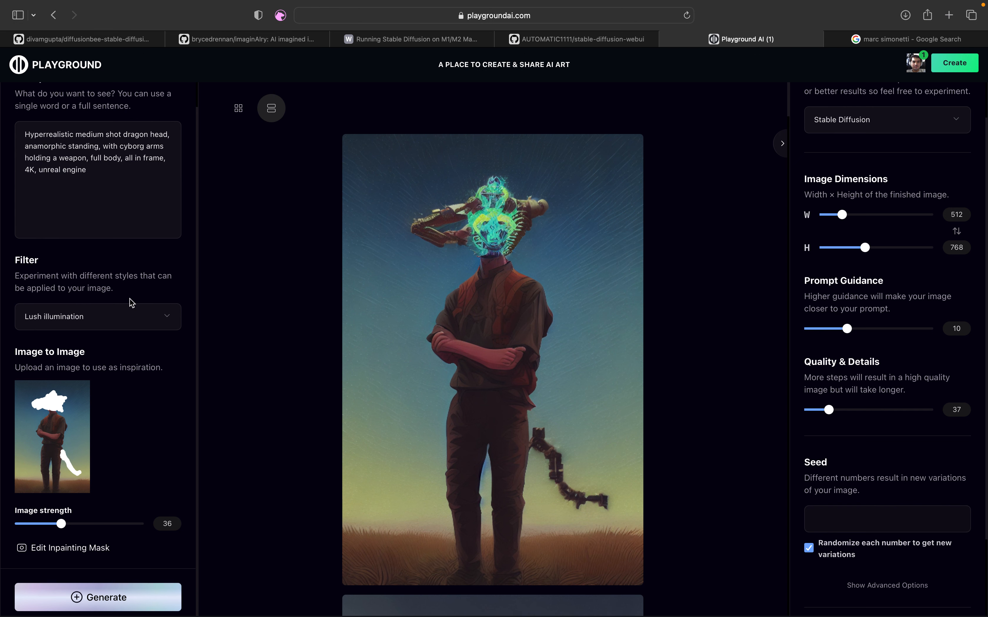
left_click(126, 312)
left_click(122, 283)
left_click(114, 598)
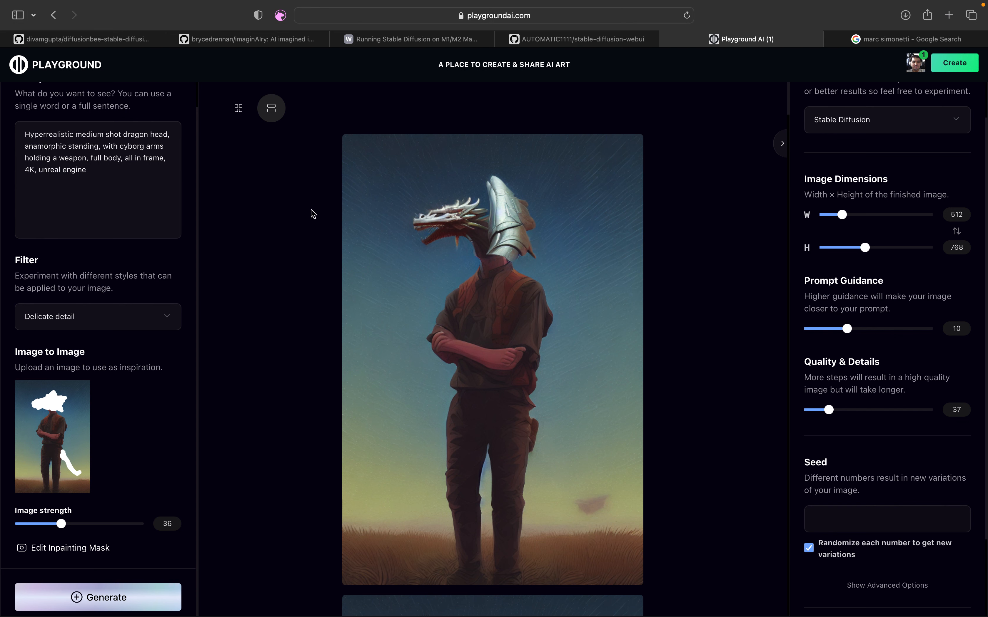
- Remove "with cyborg arms holding a weapon" from the prompt, add "nerdy boy with" before "dragon head" and "lizard tail" after "full body", and generate
mouse_move(103, 146)
left_mouse_down()
mouse_move(139, 147)
mouse_move(87, 158)
left_mouse_up()
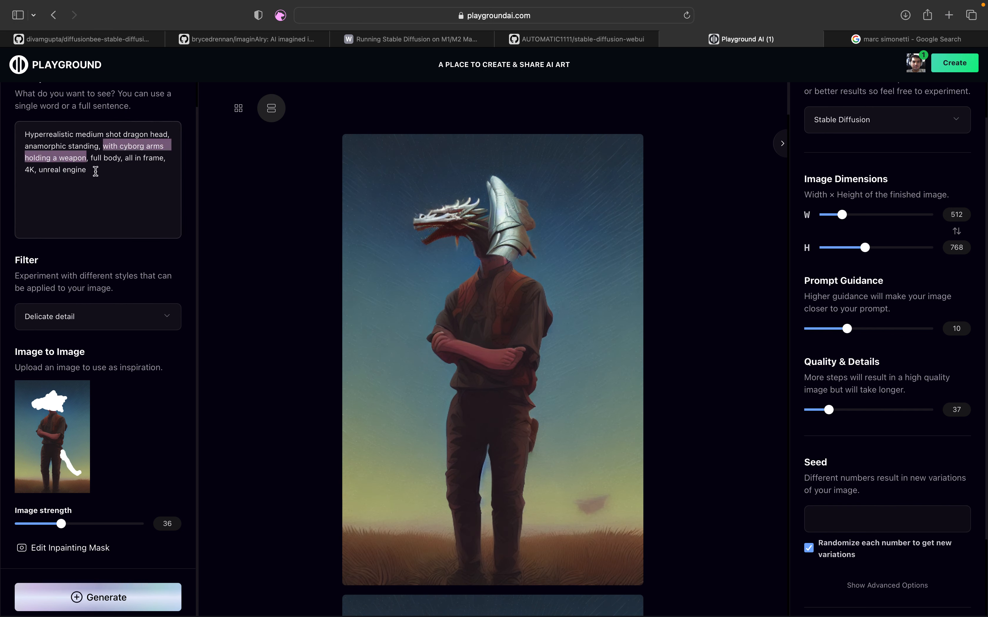
key("BackSpace")
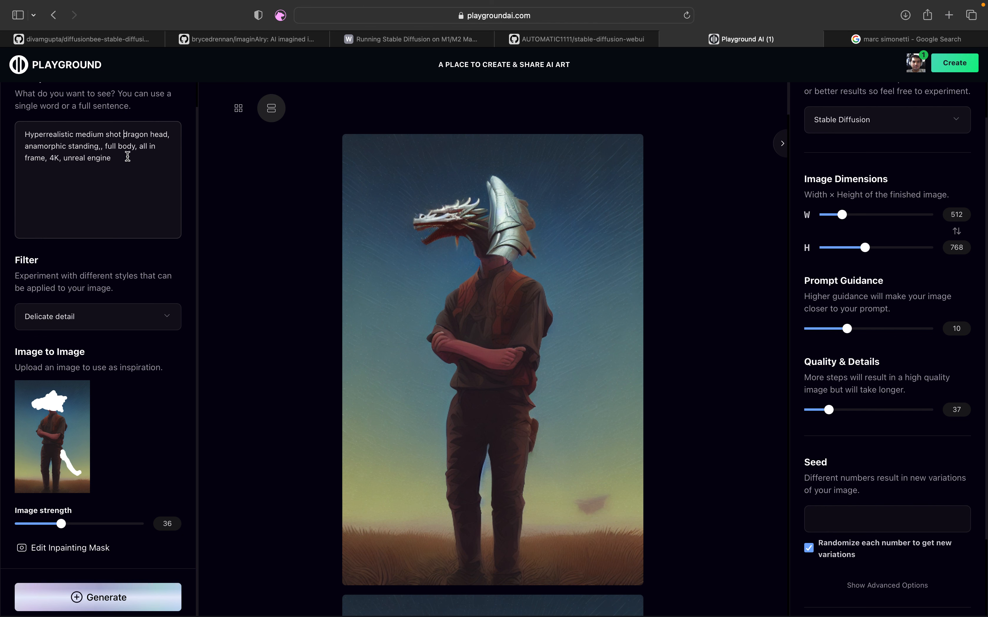
type("nerdy boy wi")
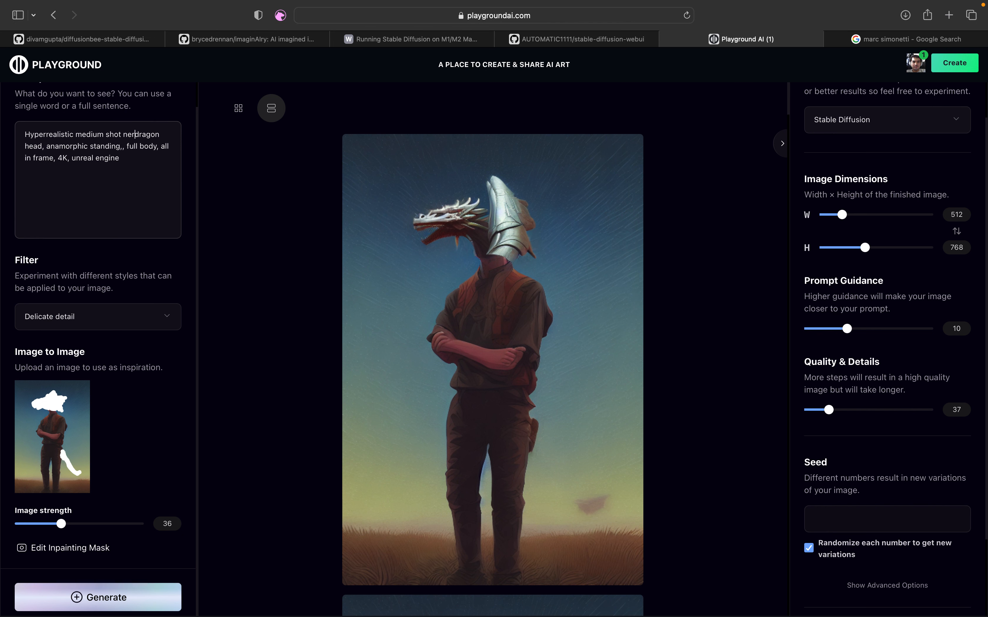
type("th")
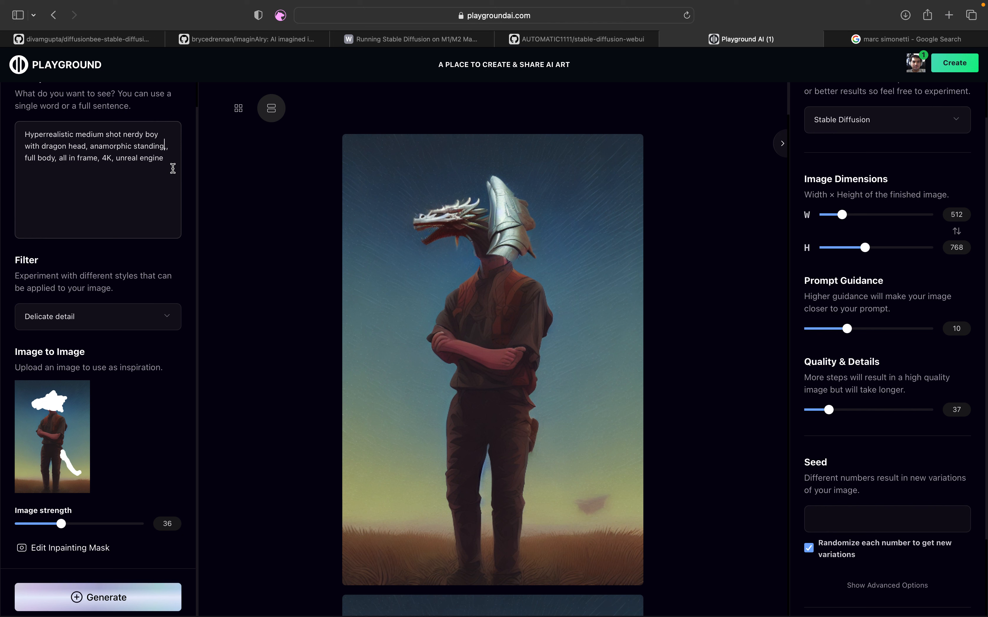
left_click(55, 159)
type("lizard tail")
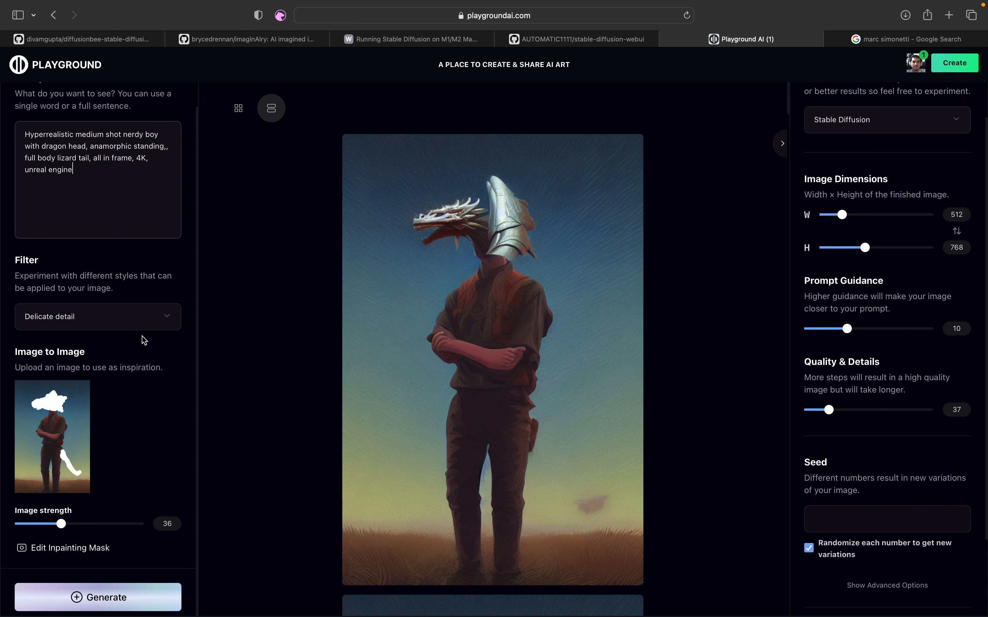
left_click(133, 596)
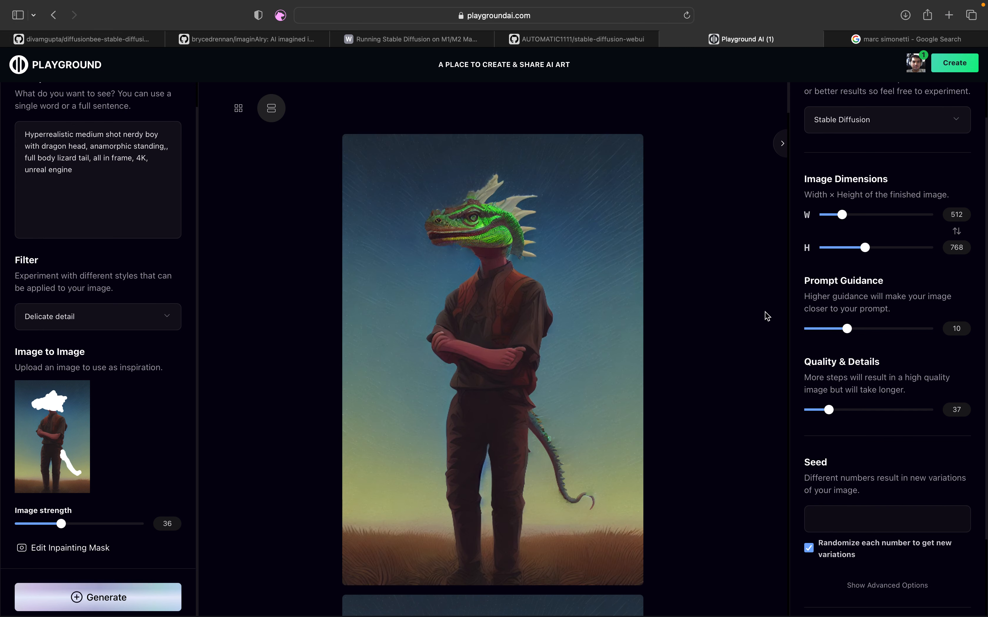
- Extend the inpainting mask with a curled tail tip, thicker tail base, longer snout and extra head spikes, and generate a new image
mouse_move(607, 393)
mouse_move(60, 476)
left_click(24, 548)
mouse_move(540, 402)
left_mouse_down()
mouse_move(595, 482)
mouse_move(611, 477)
mouse_move(616, 454)
mouse_move(605, 444)
mouse_move(618, 445)
mouse_move(624, 472)
mouse_move(610, 493)
left_mouse_up()
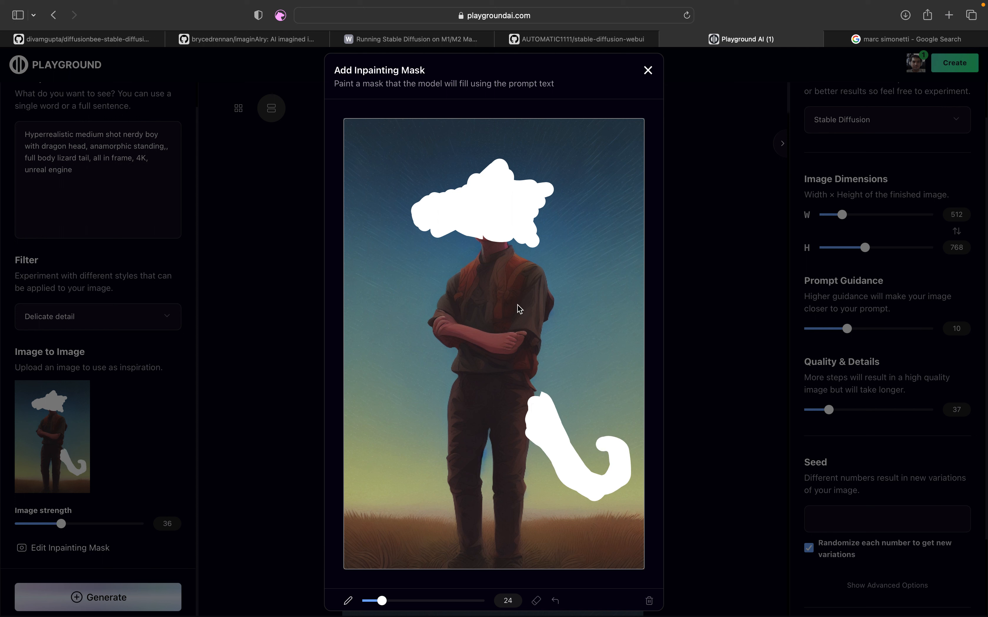
left_click_drag(525, 235, 550, 238)
mouse_move(545, 212)
left_mouse_down()
mouse_move(539, 191)
mouse_move(509, 180)
mouse_move(538, 174)
mouse_move(516, 176)
mouse_move(515, 154)
left_mouse_up()
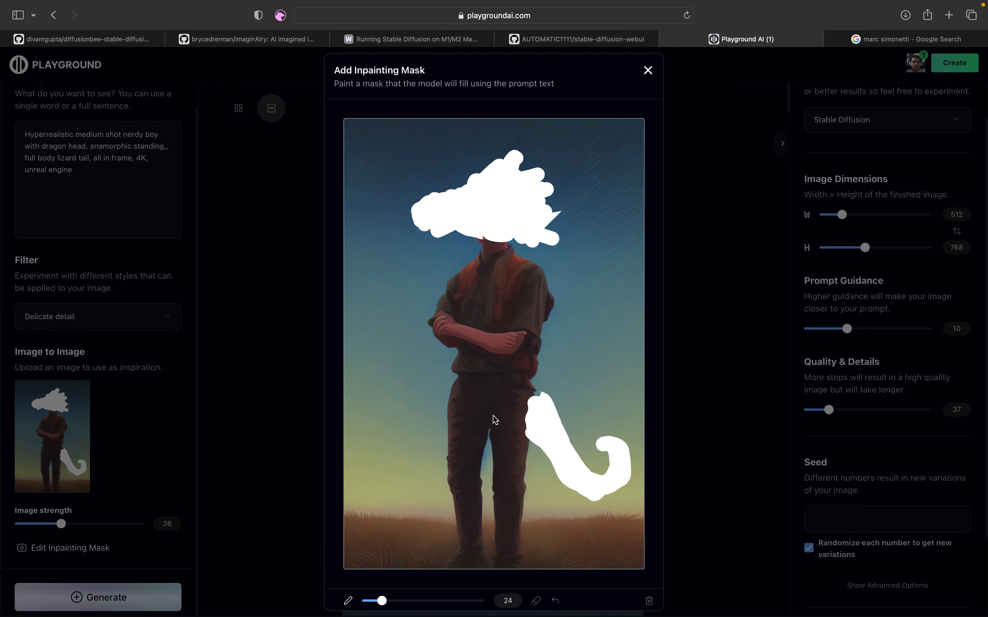
scroll(523, 437, "down", 2)
scroll(520, 427, "up", 2)
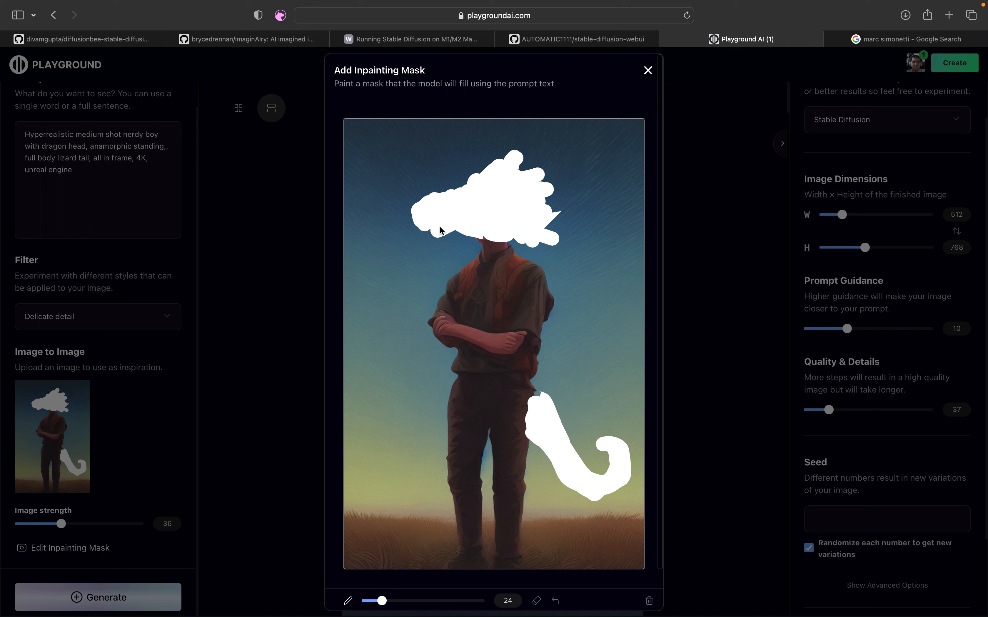
mouse_move(439, 230)
left_mouse_down()
mouse_move(408, 209)
mouse_move(420, 205)
left_mouse_up()
mouse_move(557, 450)
left_mouse_down()
mouse_move(540, 385)
mouse_move(548, 399)
left_mouse_up()
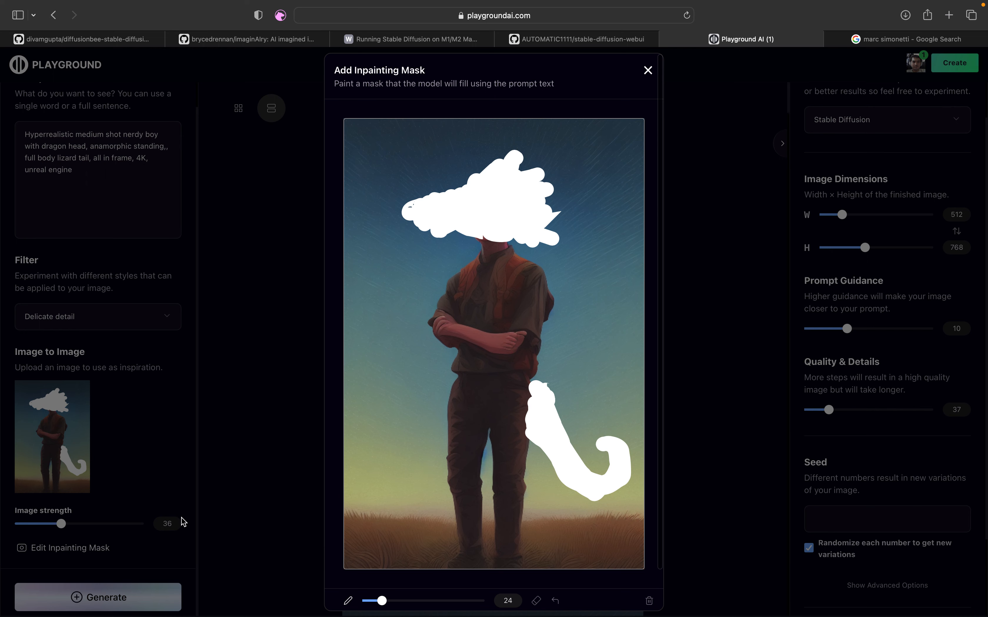
left_click(132, 592)
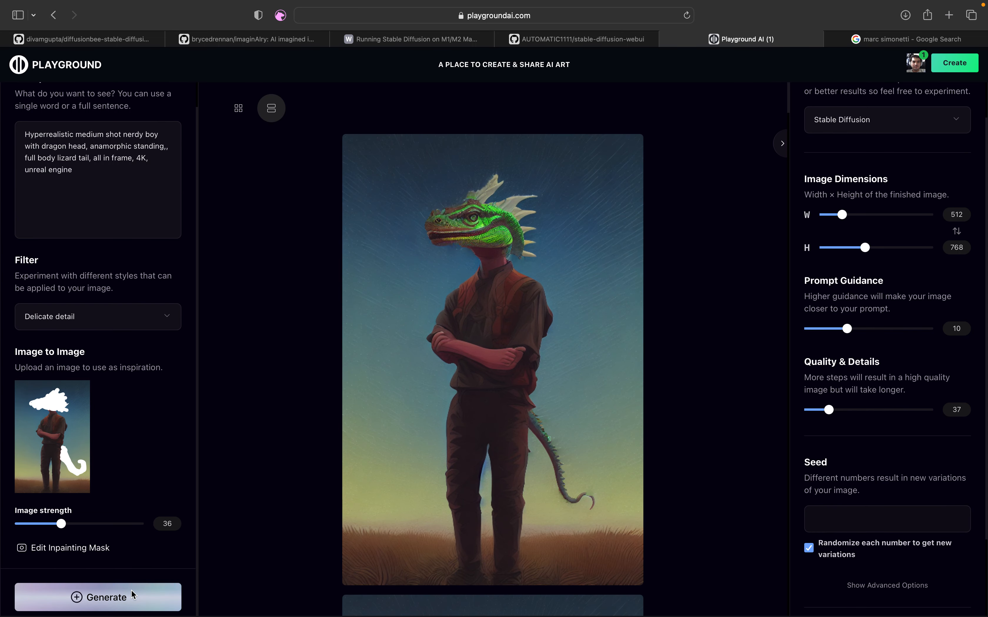
left_click(156, 601)
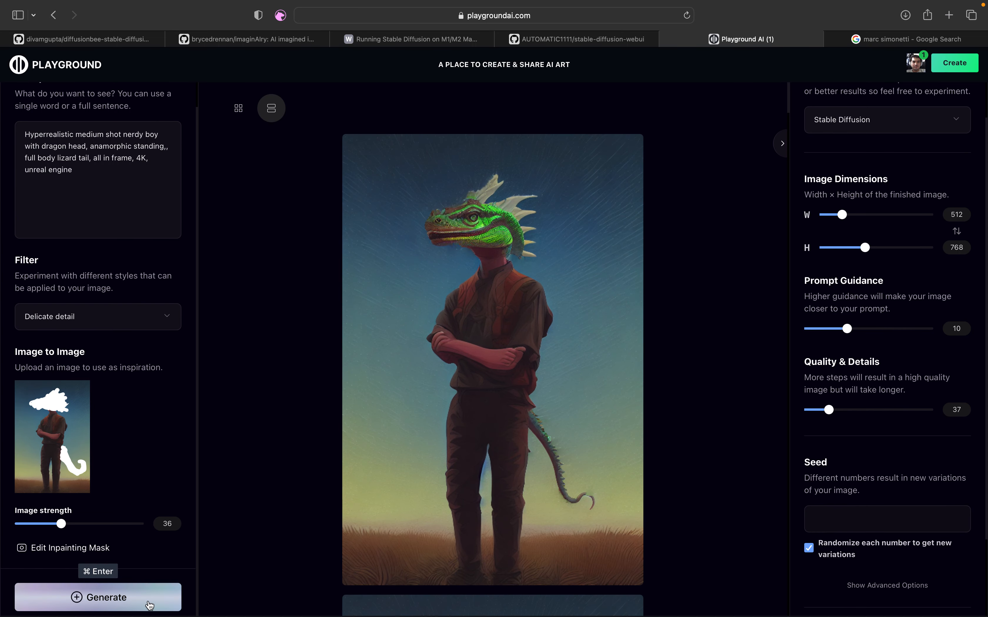
scroll(285, 391, "down", 10)
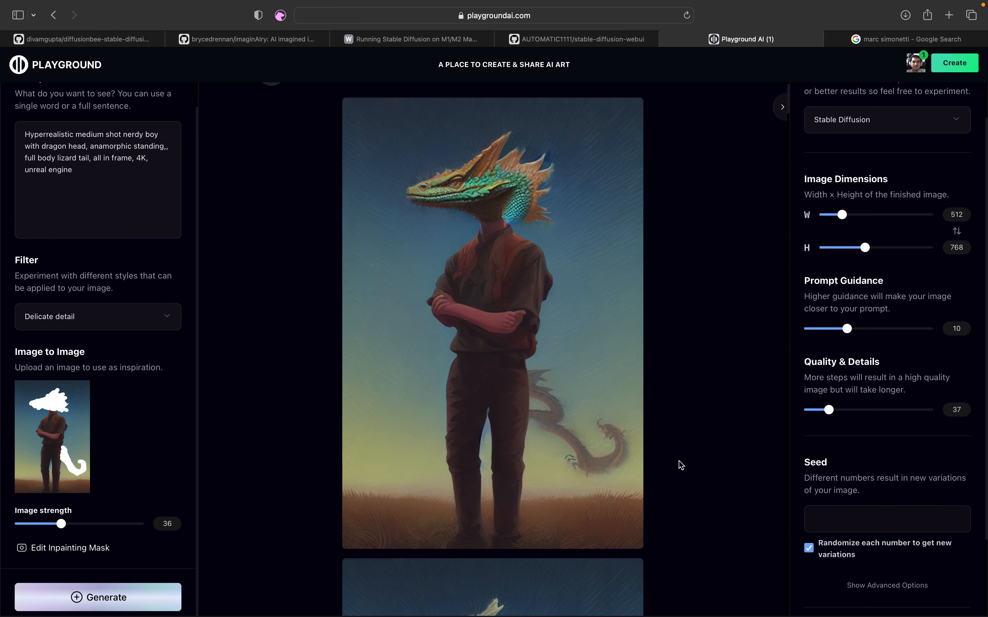
- Use the green dragon-headed boy with the thin hooked tail as the image-to-image source
scroll(671, 398, "down", 5)
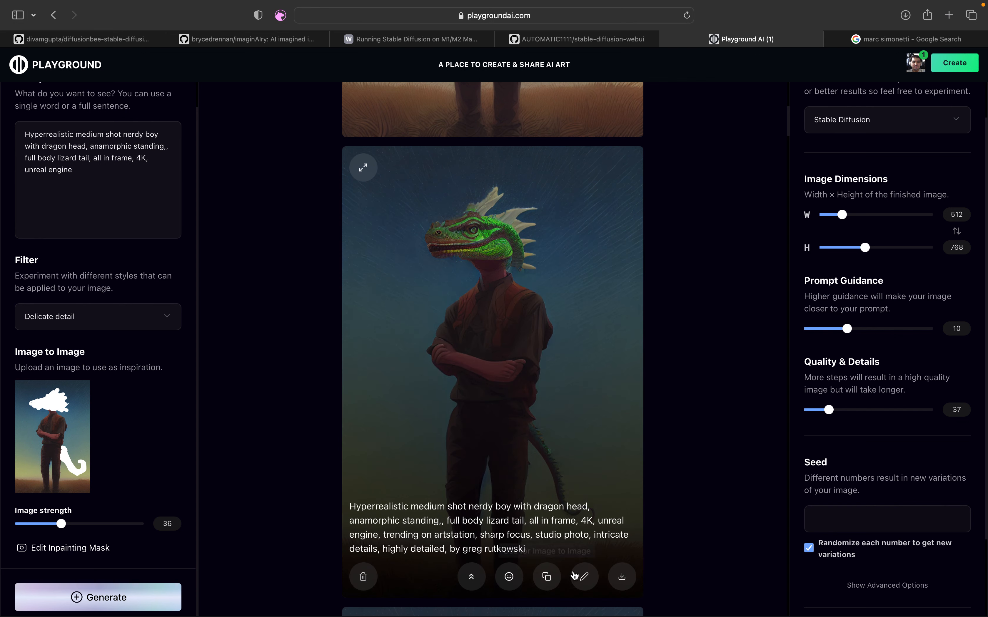
left_click(546, 577)
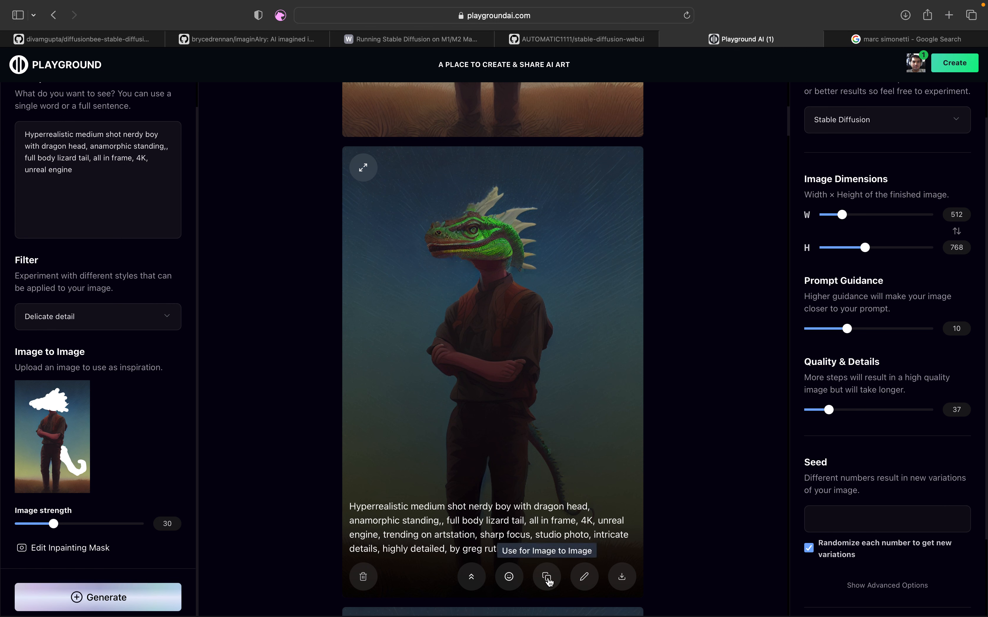
left_click(547, 579)
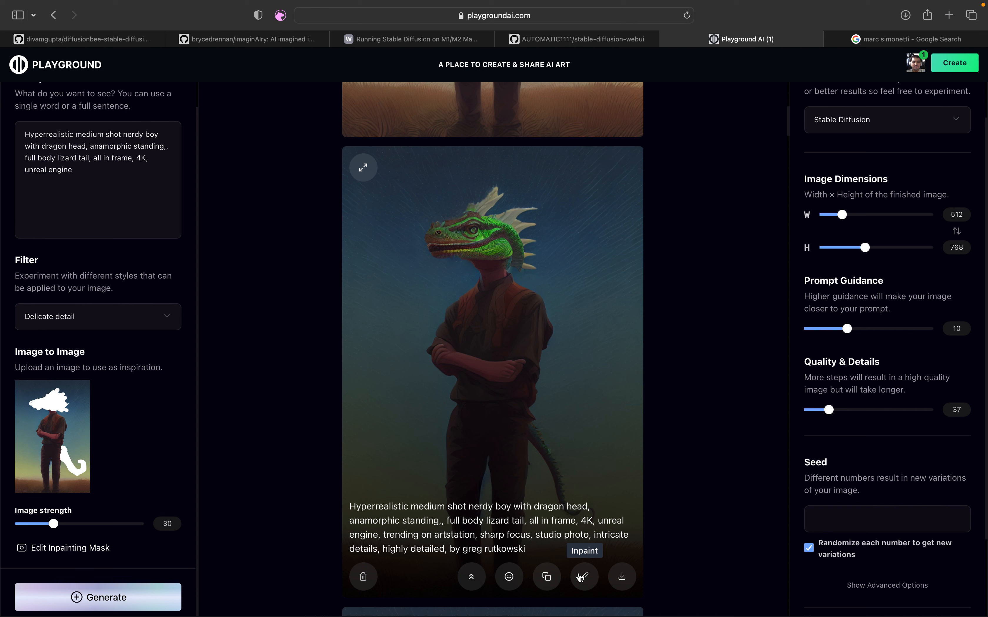
left_click(550, 575)
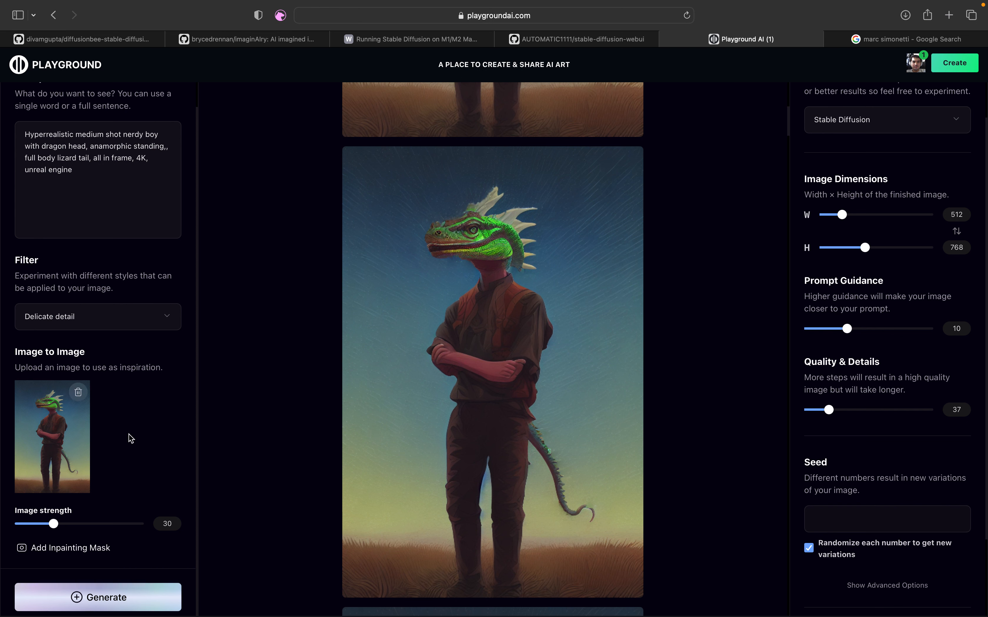
- Edit the prompt to read "warrior boy knight" instead of "nerdy boy" and insert "with" before "lizard tail"
scroll(128, 437, "up", 1)
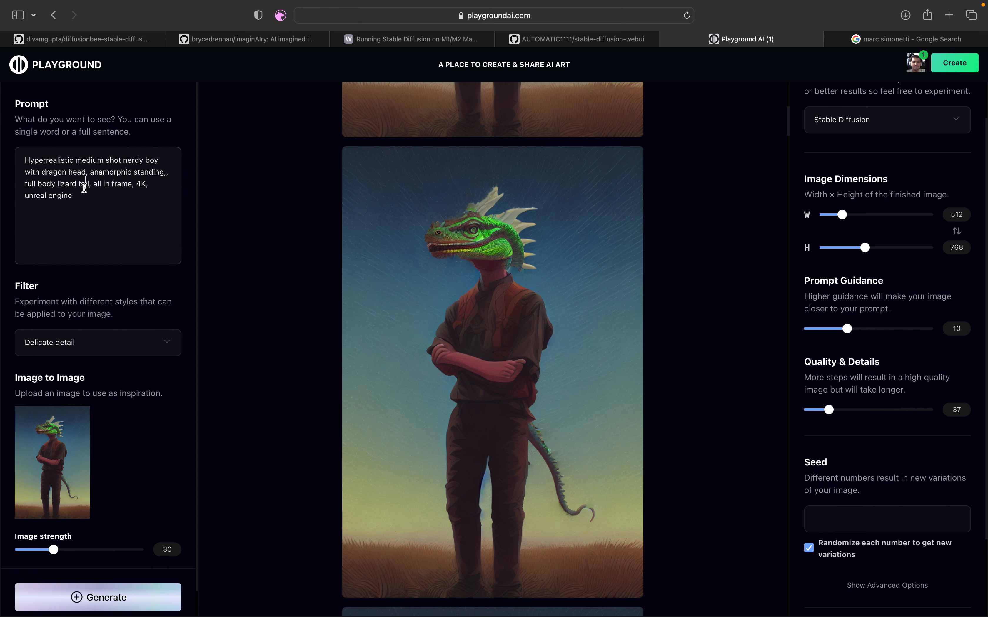
left_click(59, 184)
type("with")
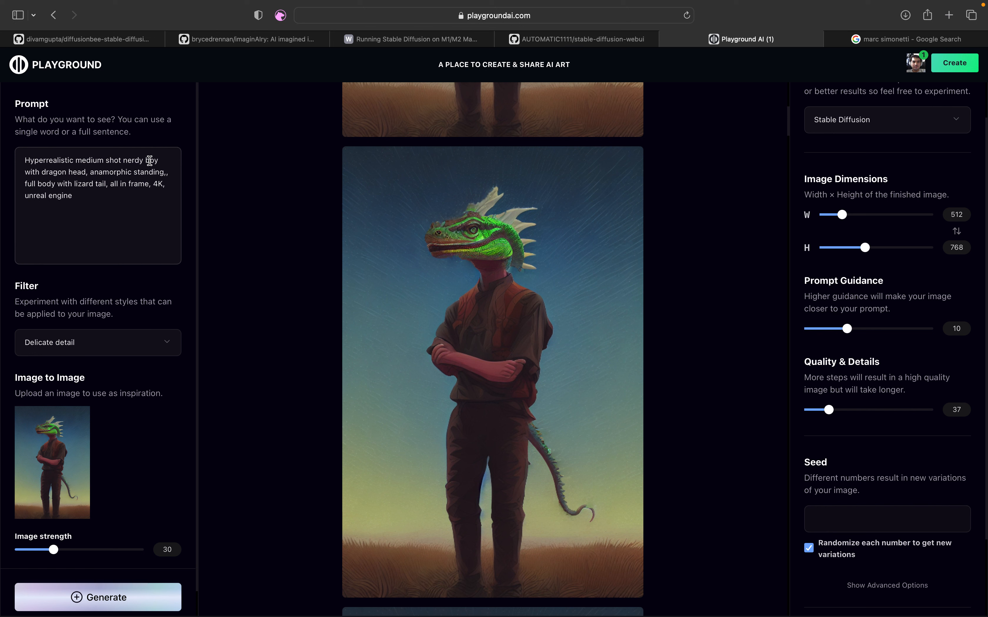
double_click(127, 158)
type("warriro")
type("king")
key("BackSpace")
key("BackSpace")
key("BackSpace")
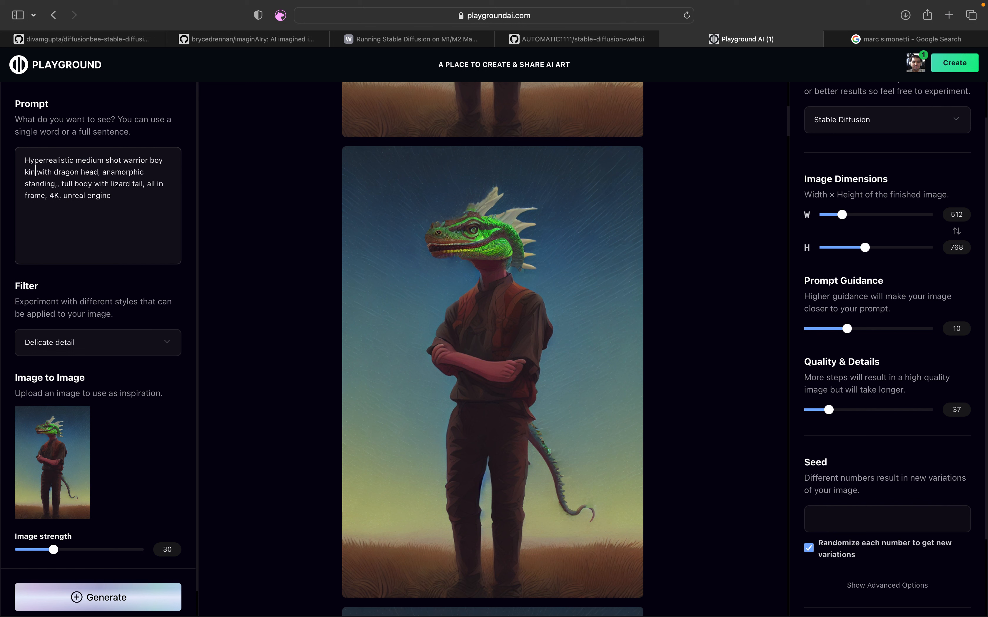
type("nbigh")
key("BackSpace")
key("BackSpace")
key("BackSpace")
key("BackSpace")
type("ight")
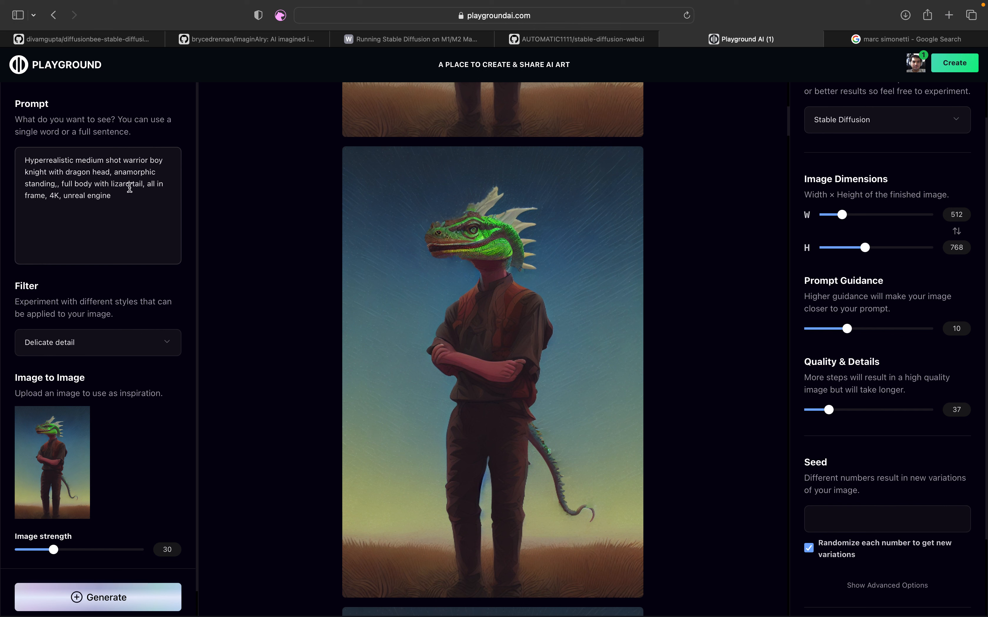
- Switch the filter to Lush illumination and set the image strength to 38
left_click(119, 348)
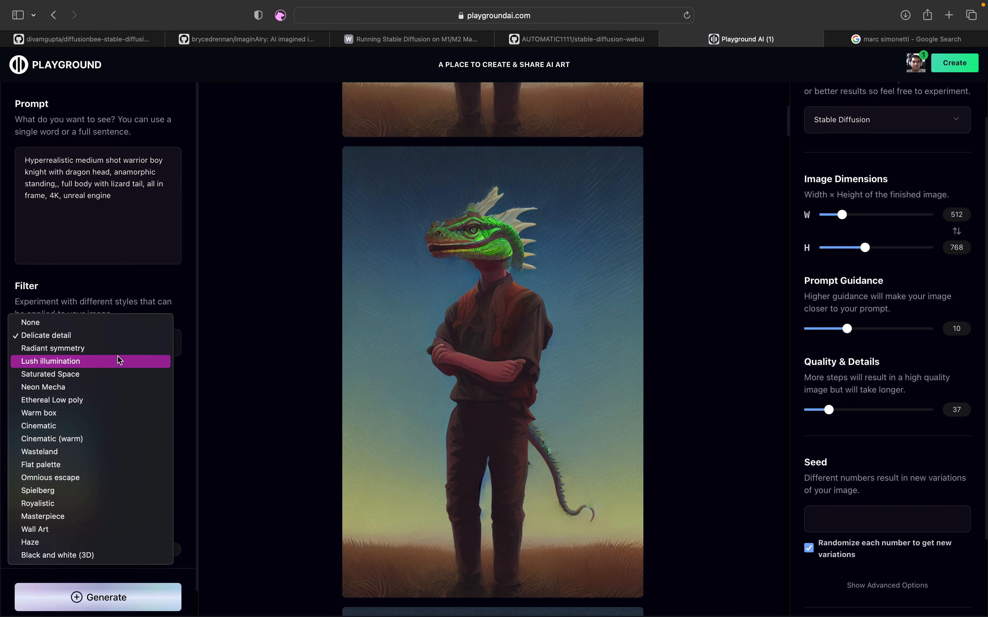
left_click(117, 358)
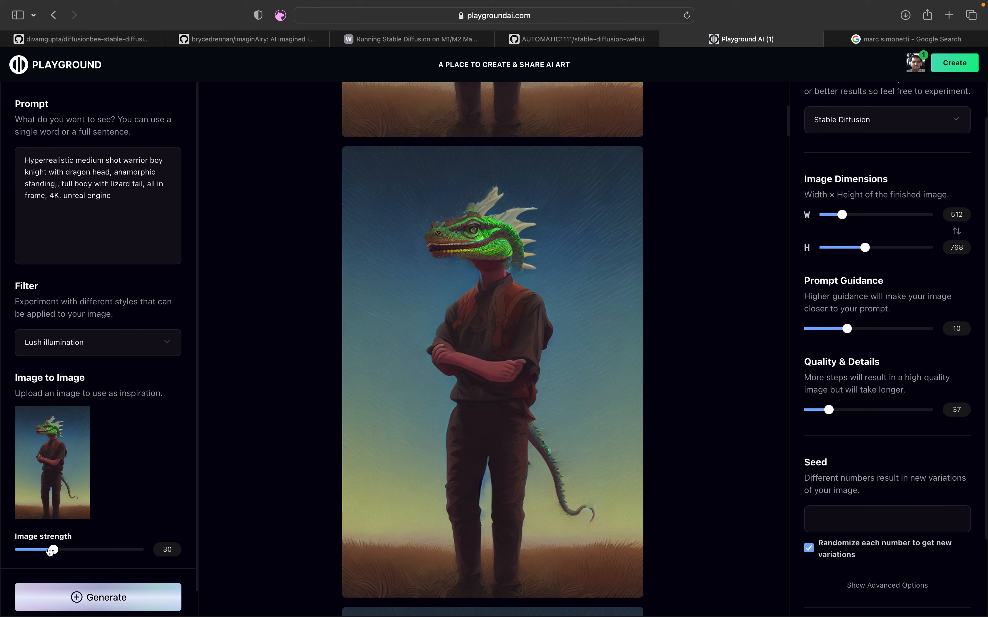
left_click(63, 550)
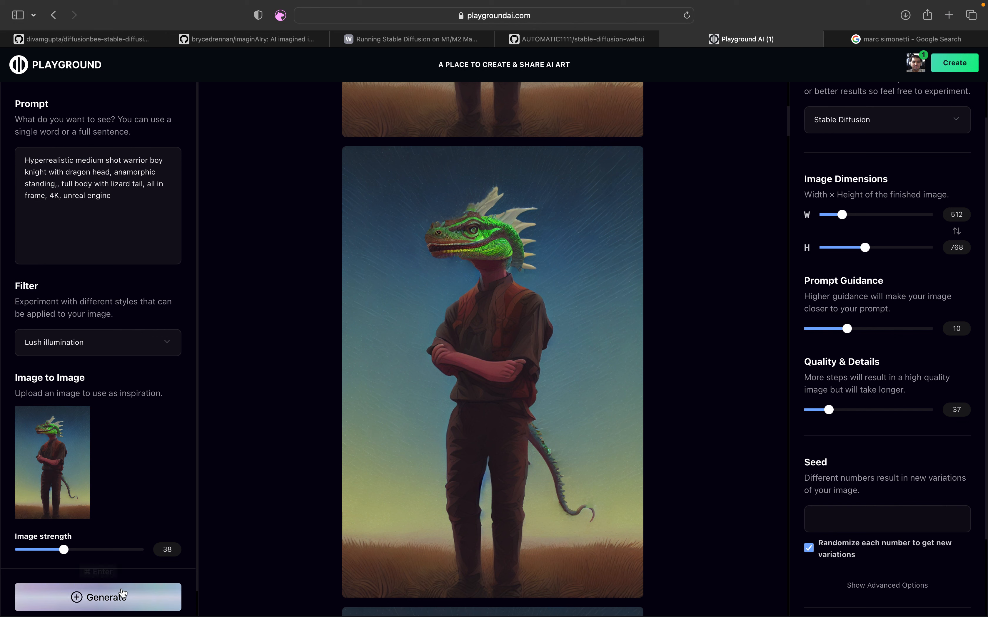
- Raise prompt guidance to 16 and quality and details to 59, and generate a new image
left_click_drag(847, 328, 873, 329)
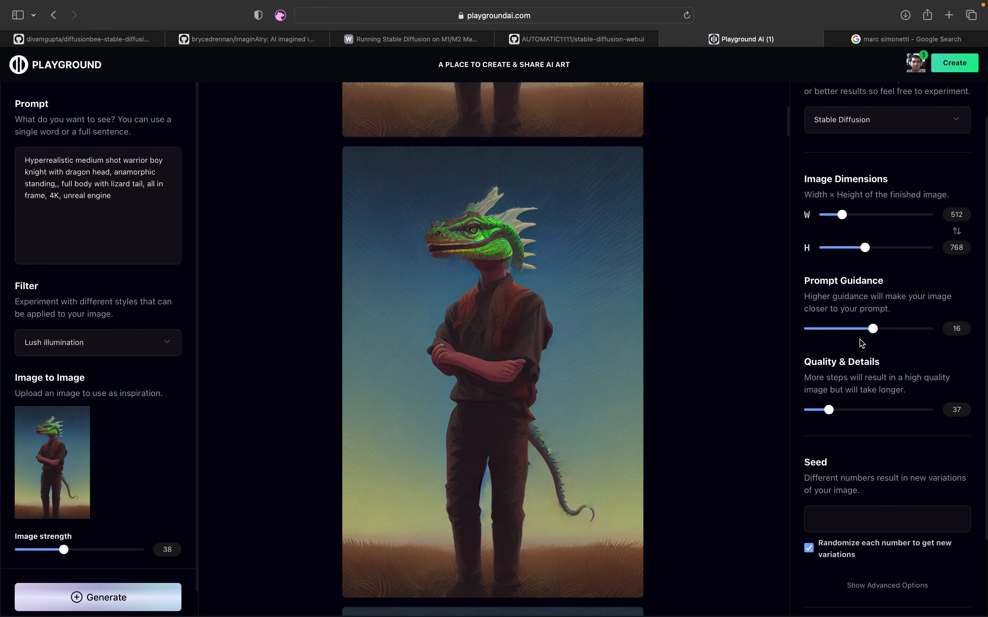
left_click_drag(829, 410, 850, 410)
left_click(154, 594)
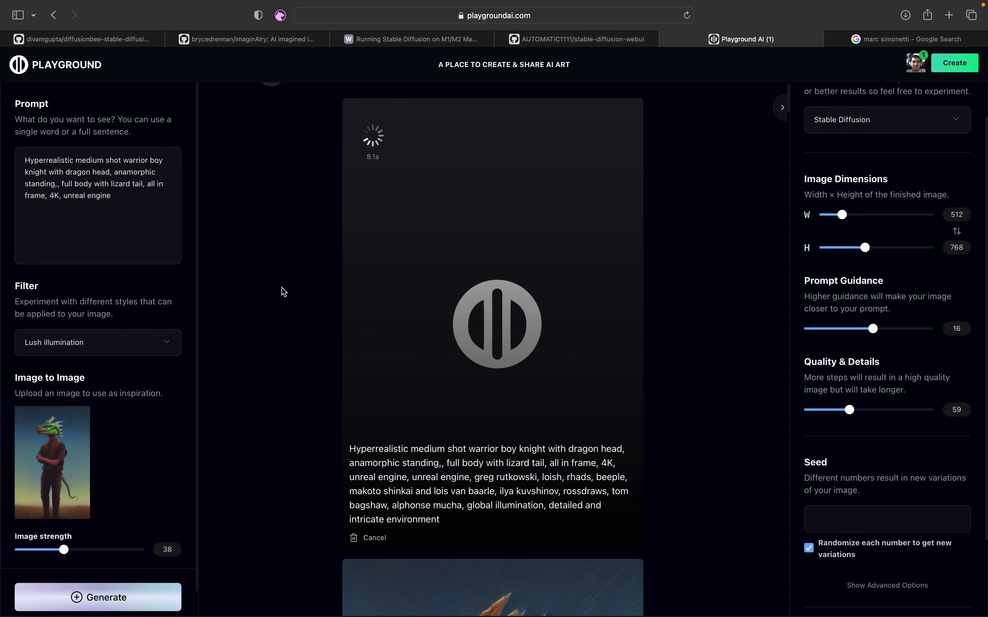
scroll(283, 291, "up", 1)
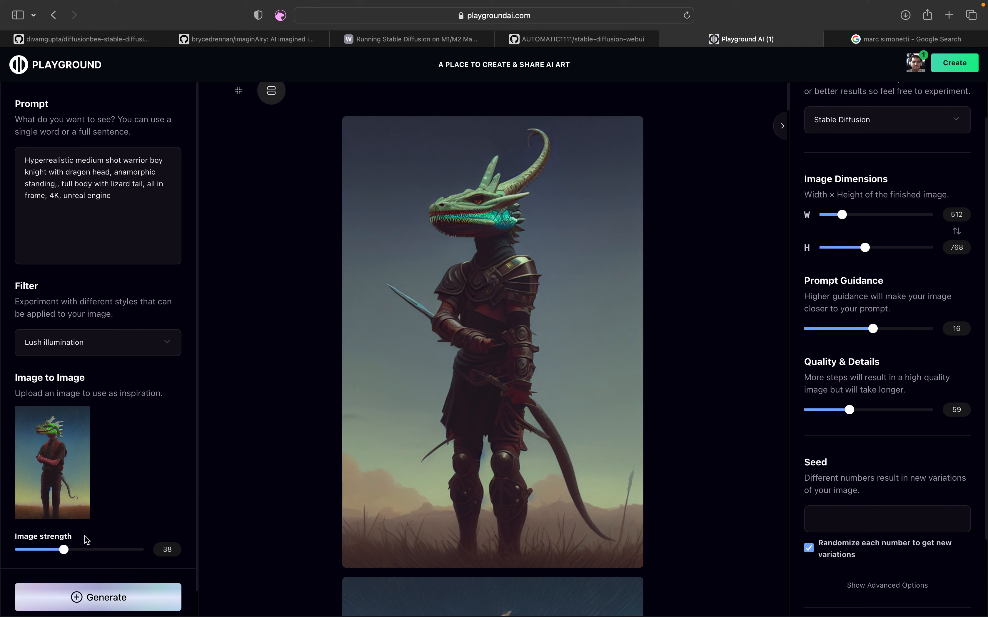
- Set the image strength to 56, generate another image and look over the earlier results
left_click_drag(64, 551, 87, 550)
left_click(119, 610)
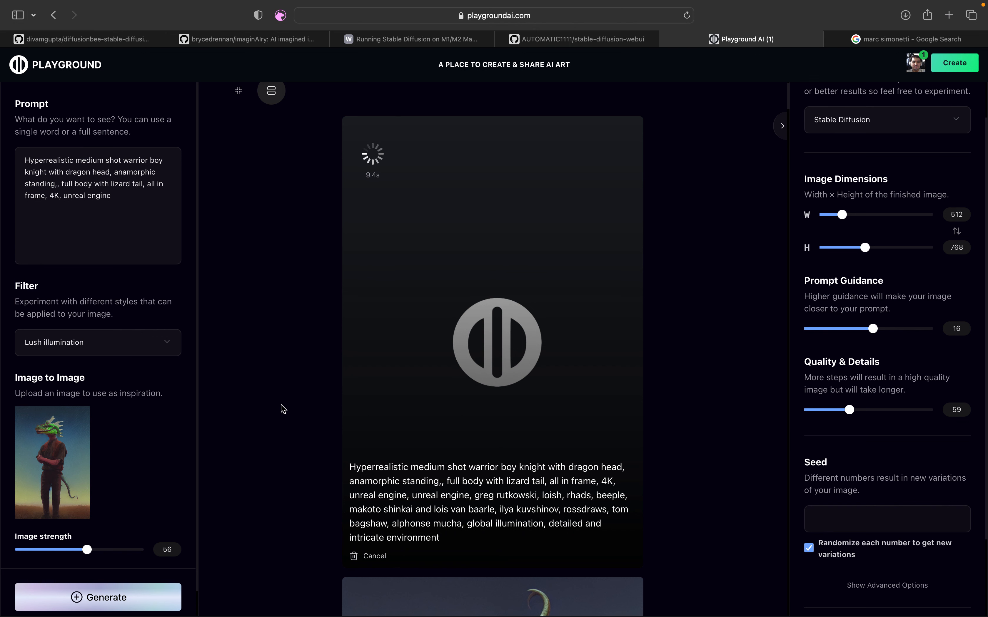
scroll(281, 406, "down", 10)
scroll(281, 406, "down", 15)
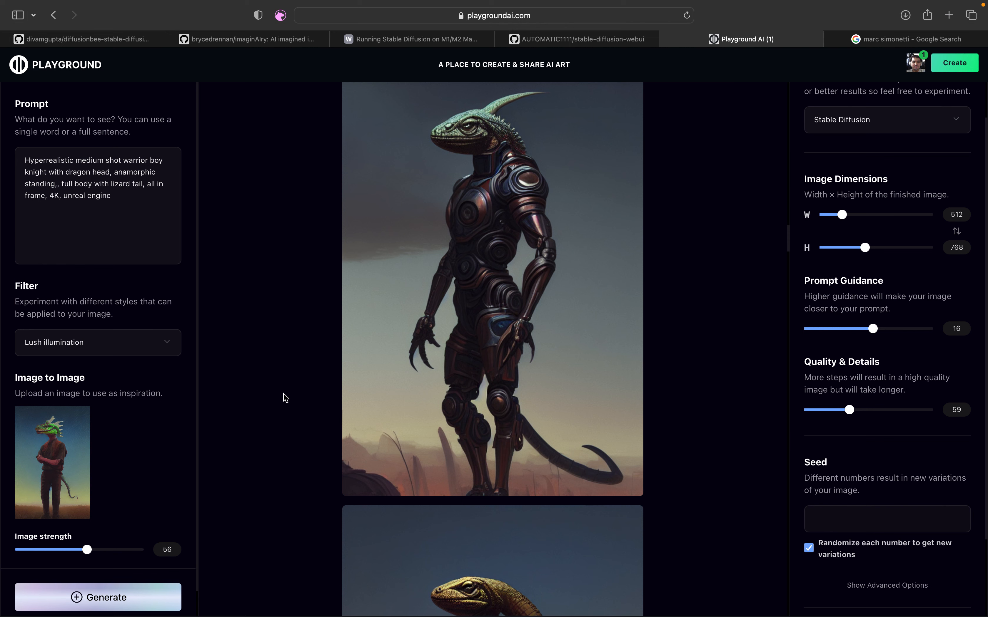
scroll(650, 346, "up", 10)
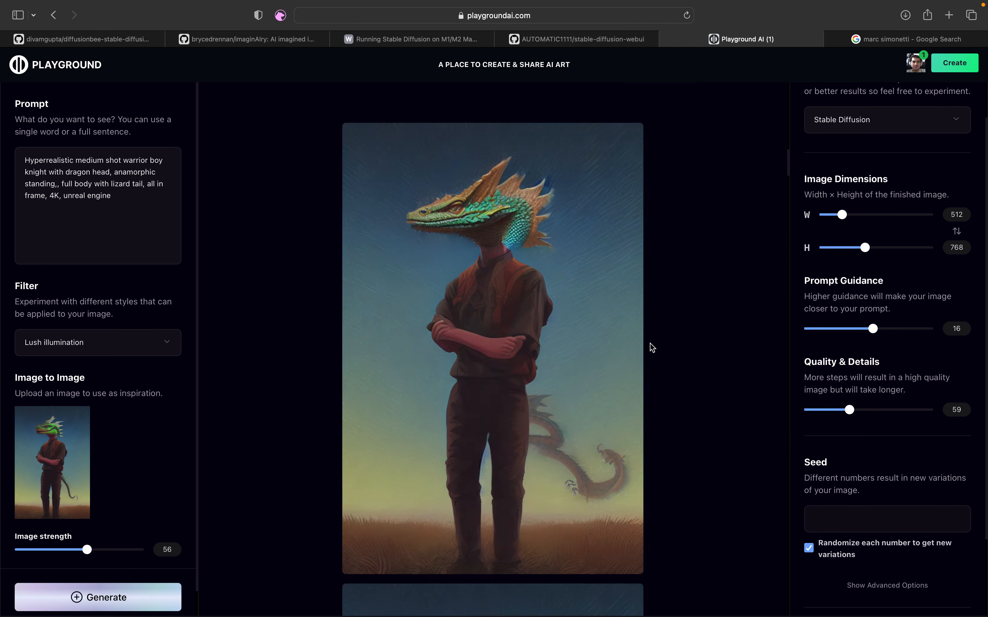
scroll(650, 346, "up", 10)
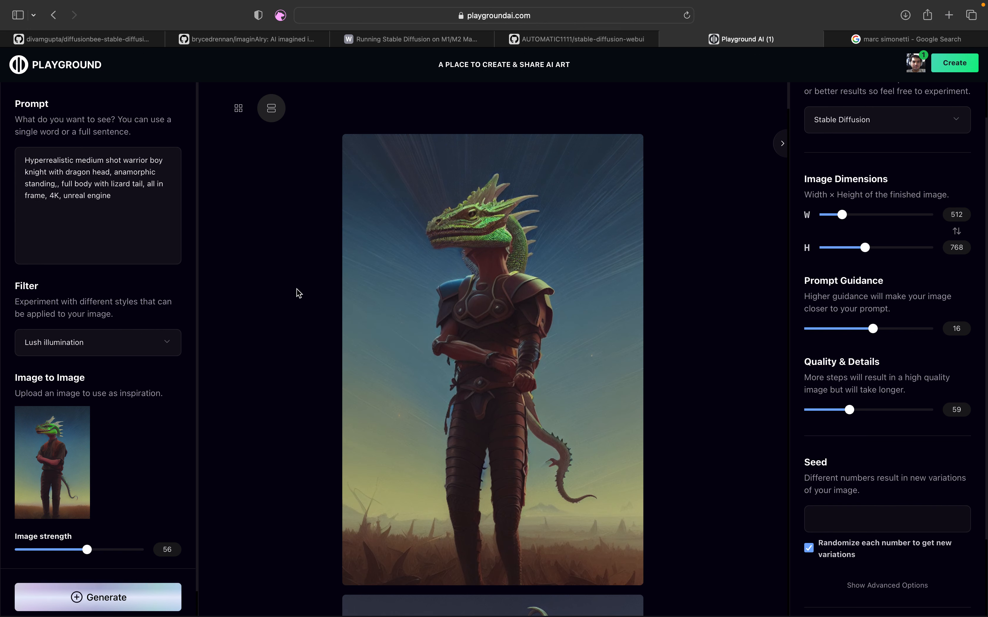
- Set the image strength to 34, quality and details to 93 and prompt guidance to 11
left_click_drag(84, 551, 60, 552)
left_click_drag(850, 411, 873, 410)
left_click(882, 417)
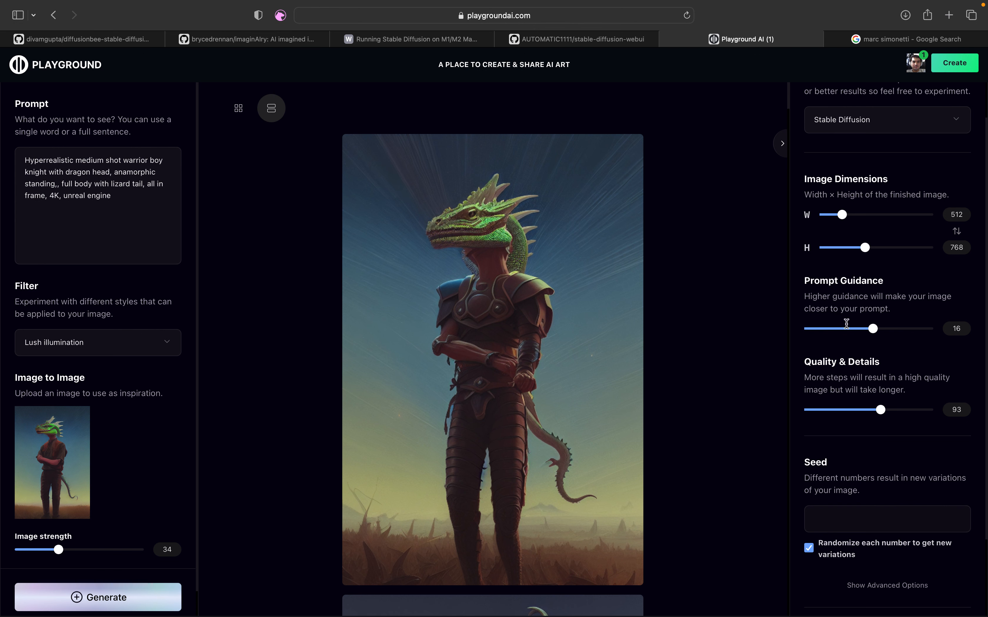
left_click_drag(874, 329, 851, 328)
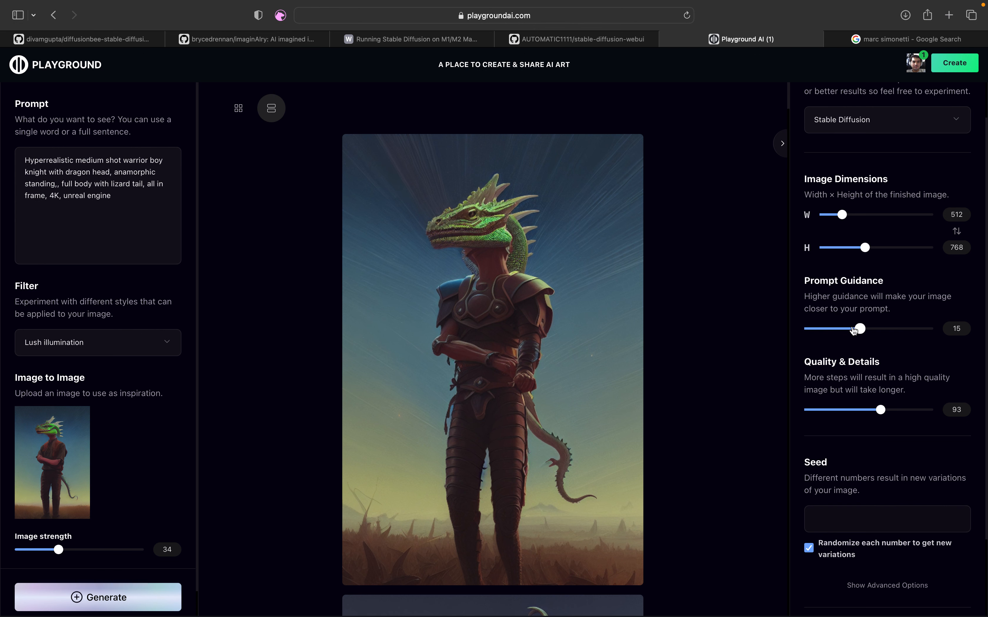
- Switch the filter to Royalistic and generate a new image
left_click(113, 349)
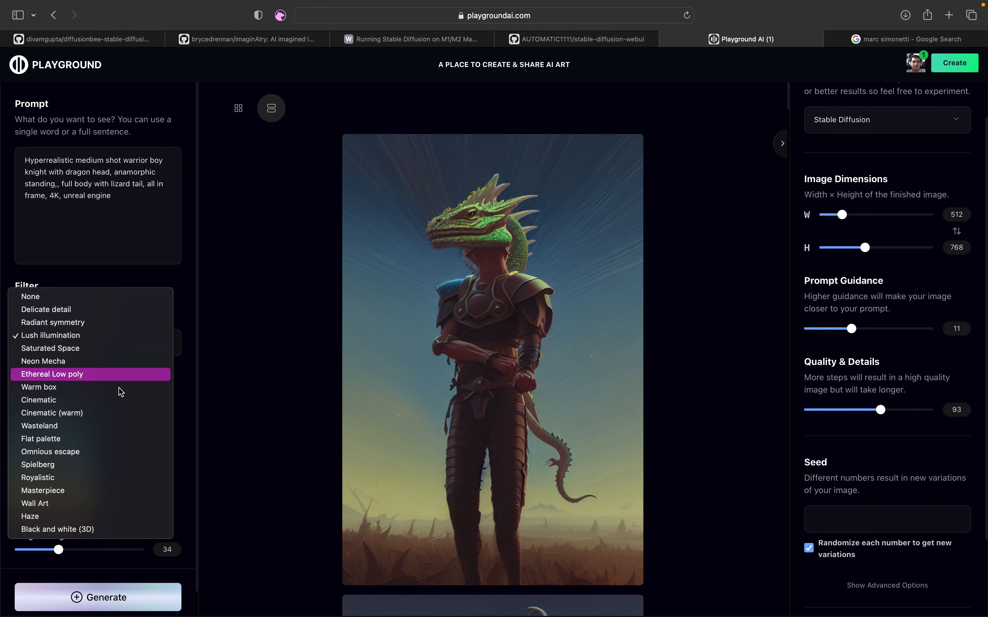
left_click(120, 477)
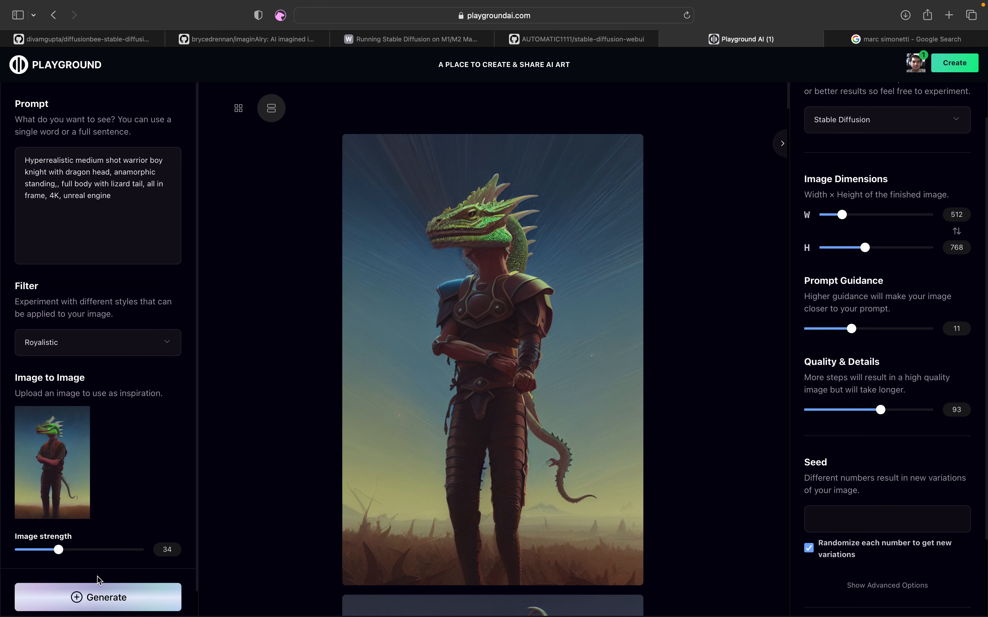
left_click(98, 597)
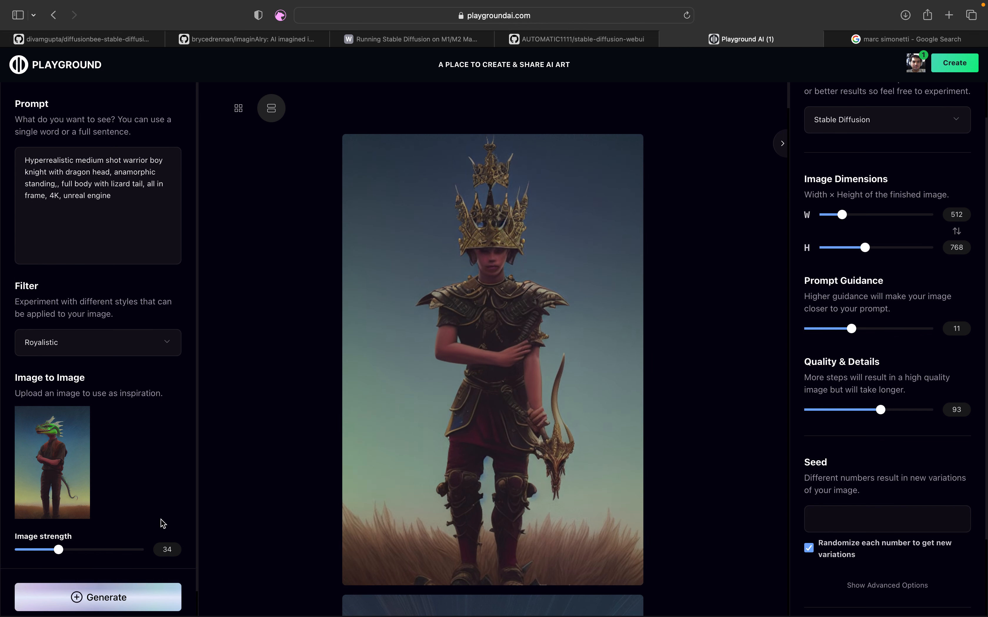
- Set the image strength to 56 and prompt guidance to 15, and generate another image with the Royalistic filter
left_click_drag(77, 549, 83, 549)
mouse_move(853, 329)
left_mouse_down()
mouse_move(837, 329)
mouse_move(882, 328)
mouse_move(868, 329)
left_mouse_up()
mouse_move(78, 551)
left_mouse_down()
mouse_move(99, 552)
mouse_move(90, 552)
left_mouse_up()
left_click(106, 595)
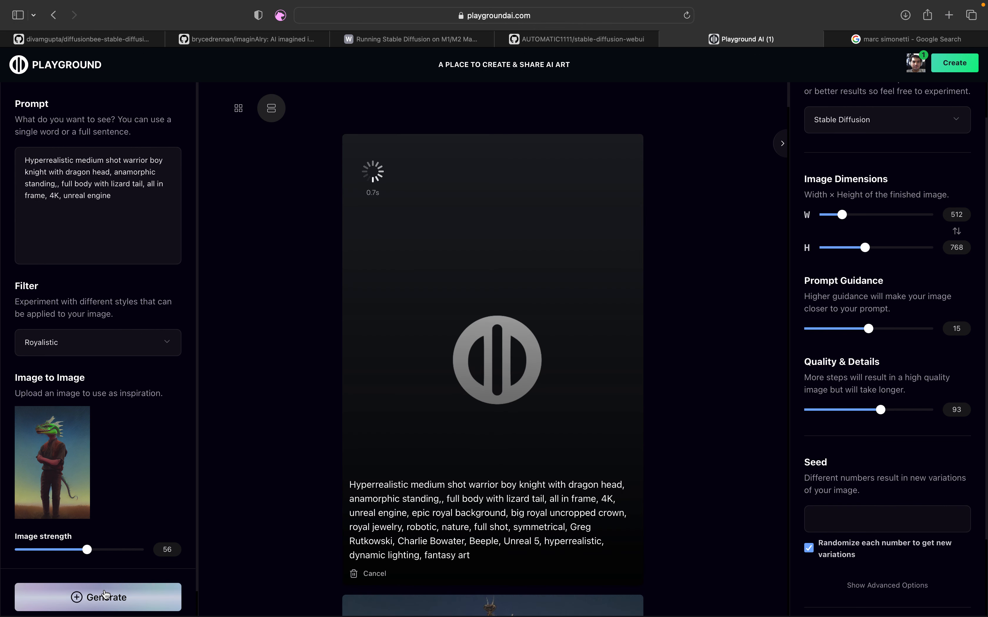
- Compare the previously generated warrior images with the newest Royalistic result
mouse_move(88, 435)
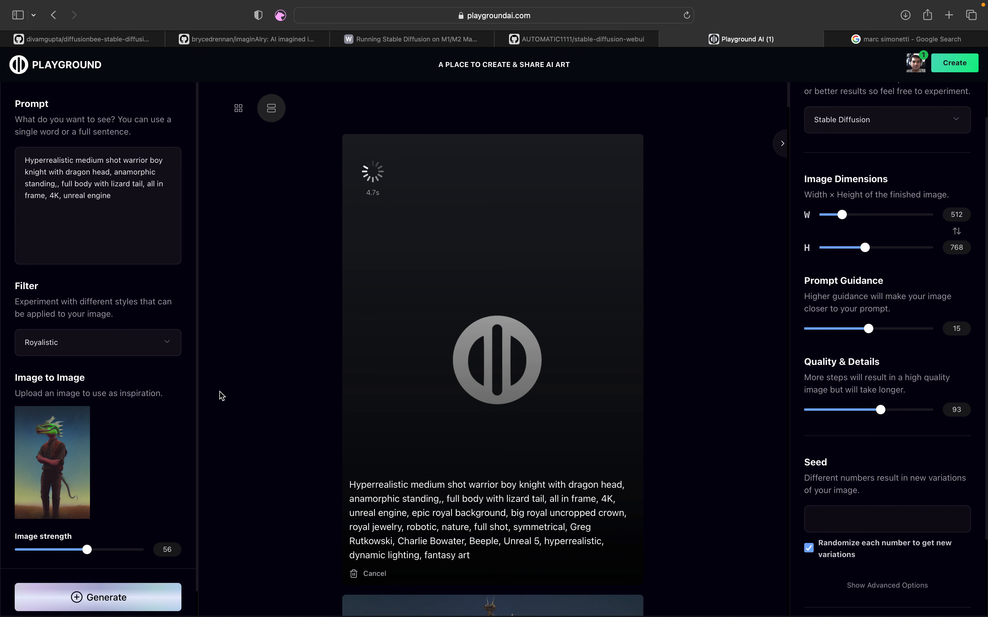
scroll(277, 335, "down", 10)
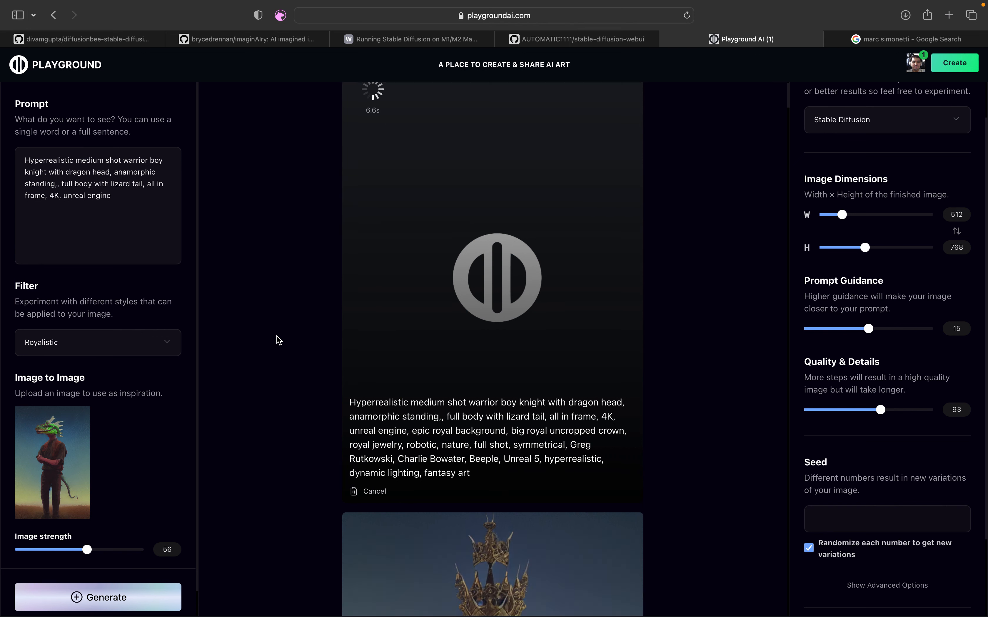
scroll(276, 333, "up", 3)
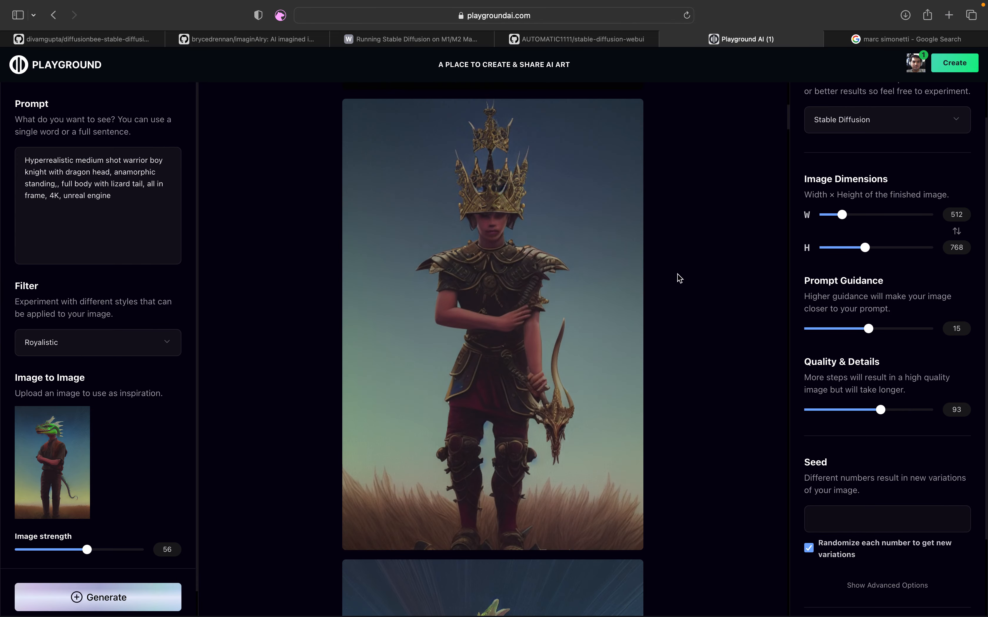
scroll(685, 251, "down", 1)
scroll(684, 251, "down", 10)
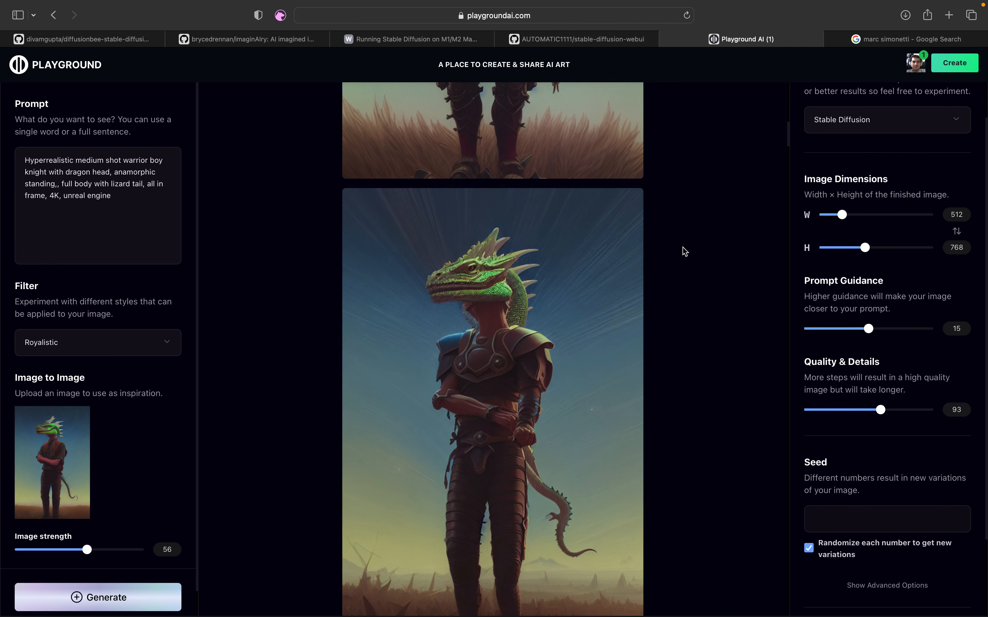
scroll(696, 380, "down", 3)
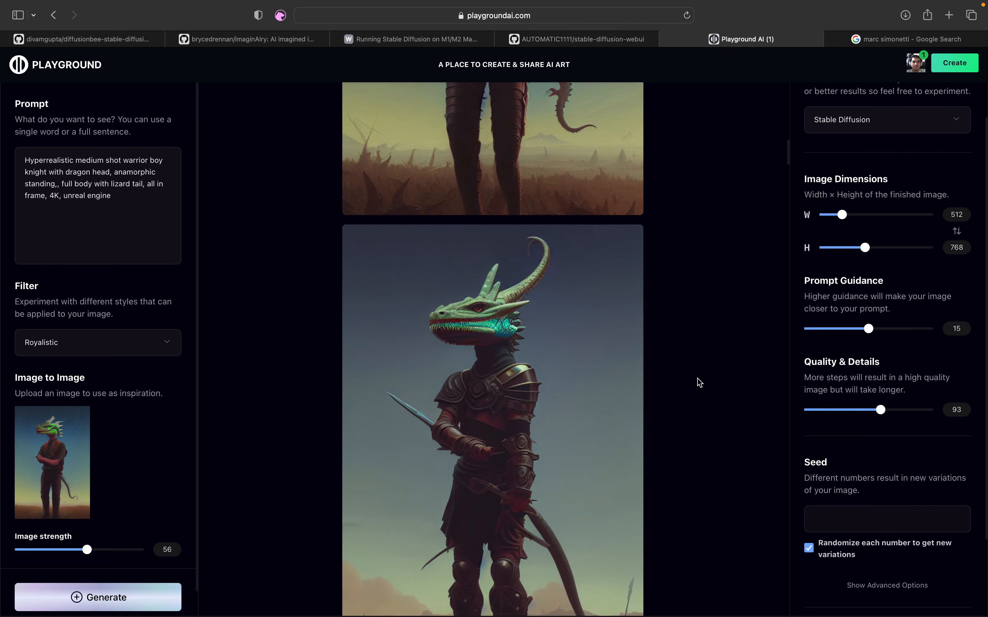
mouse_move(545, 307)
scroll(641, 339, "down", 13)
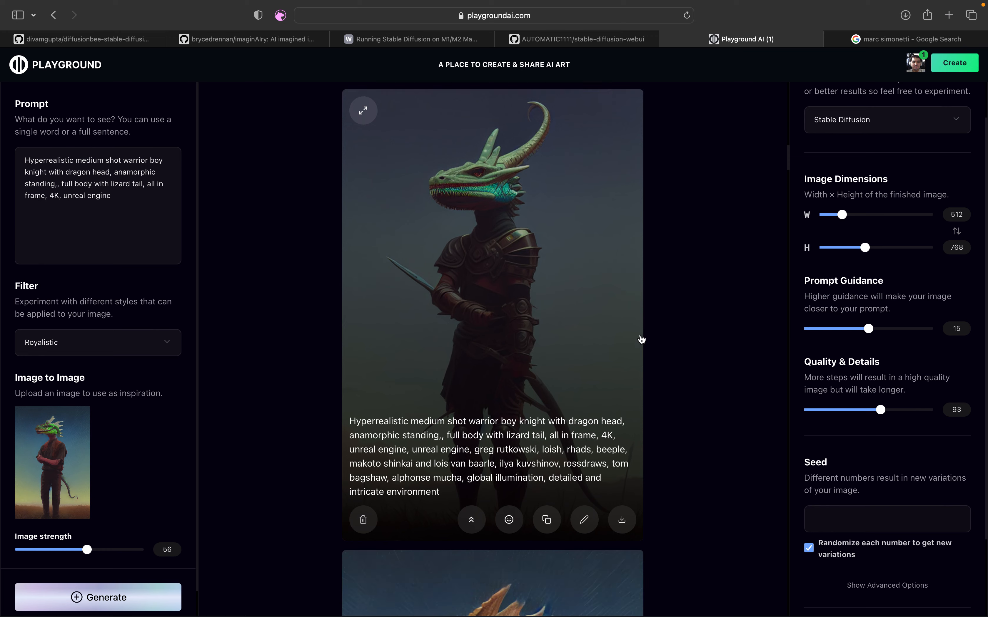
scroll(641, 339, "up", 12)
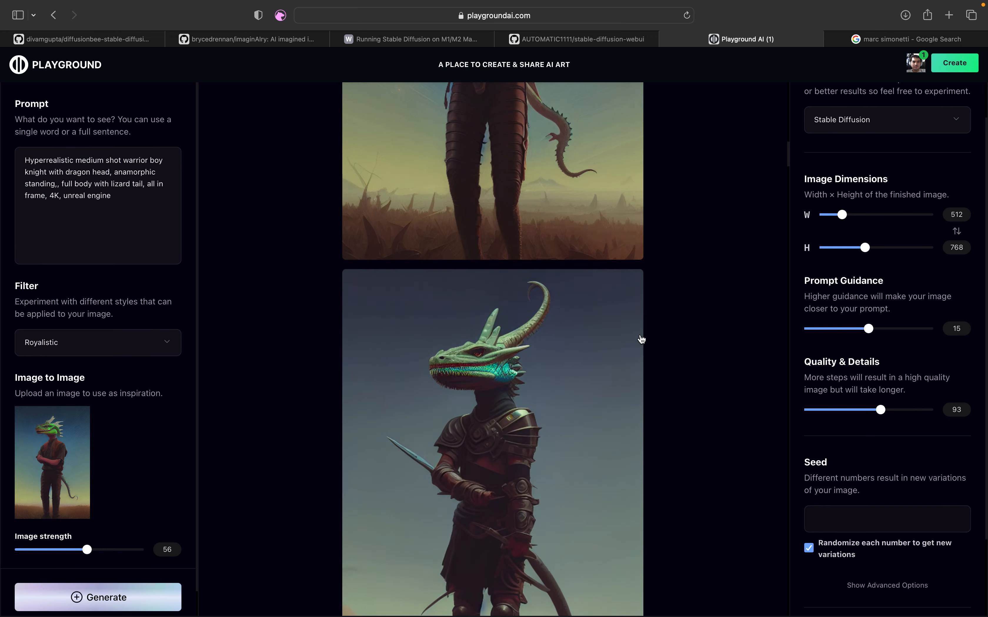
scroll(651, 472, "down", 3)
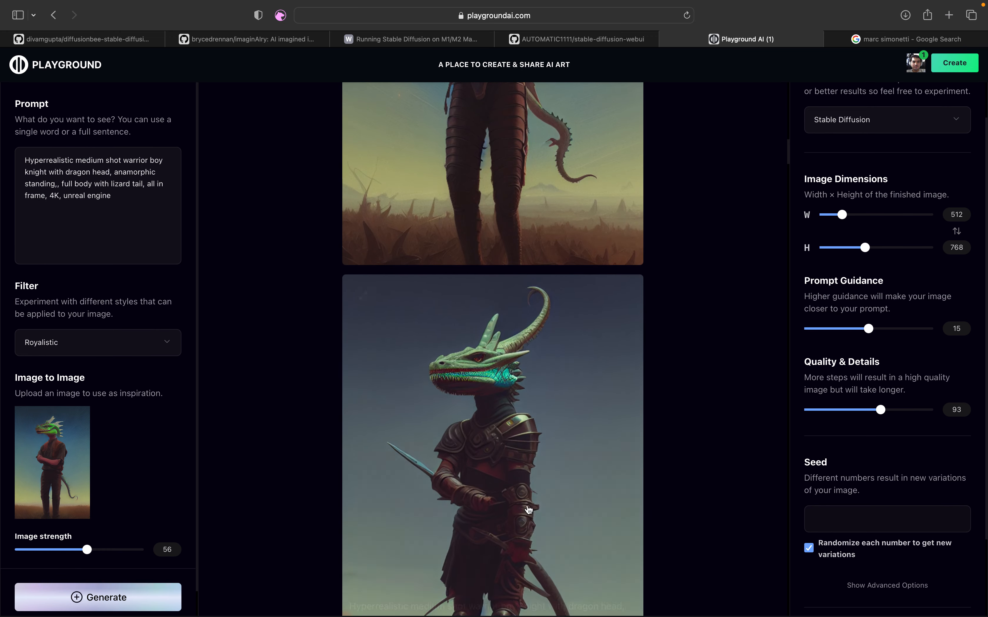
mouse_move(570, 503)
scroll(690, 402, "up", 20)
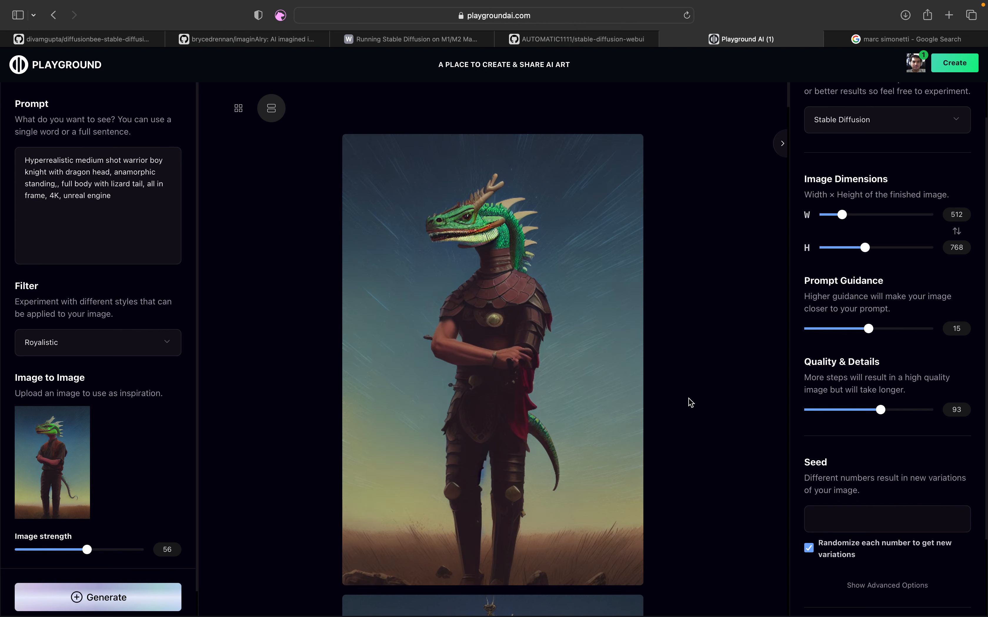
- Use the armored dragon warrior with the curved horn and blade as the image-to-image source
scroll(690, 402, "down", 2)
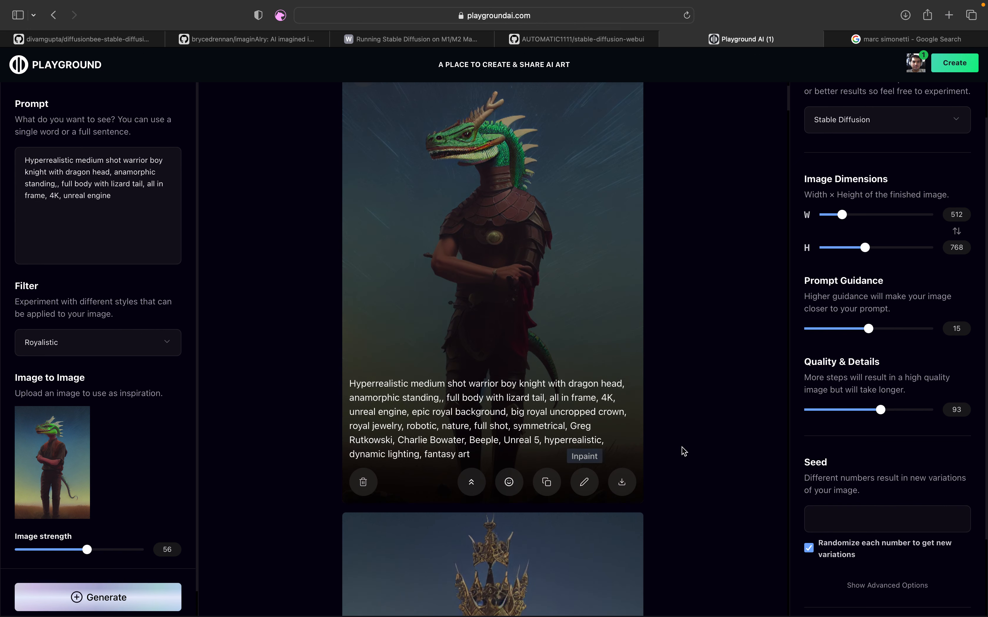
scroll(687, 448, "down", 10)
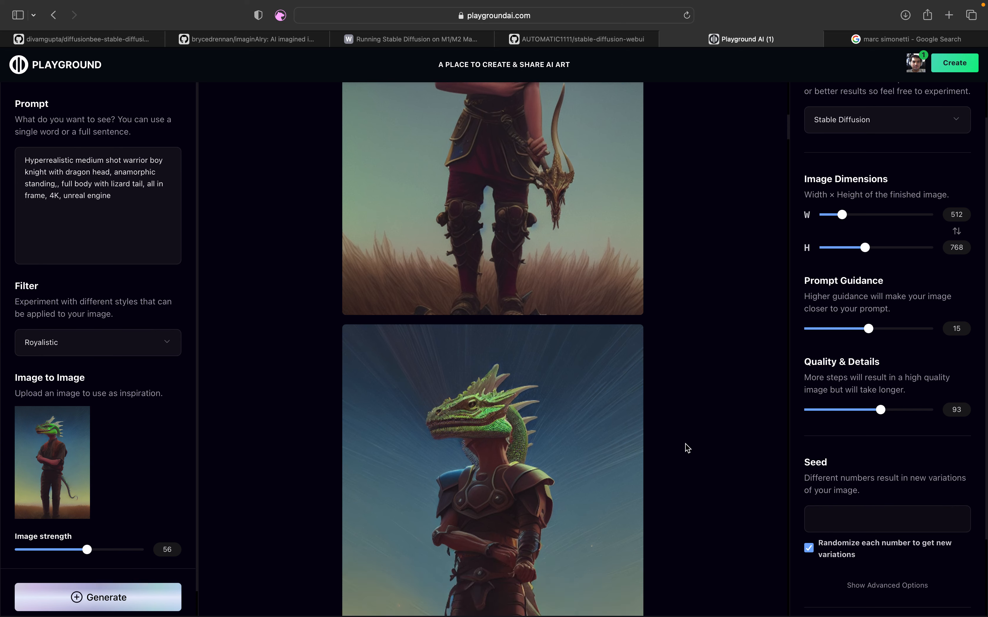
scroll(687, 448, "down", 8)
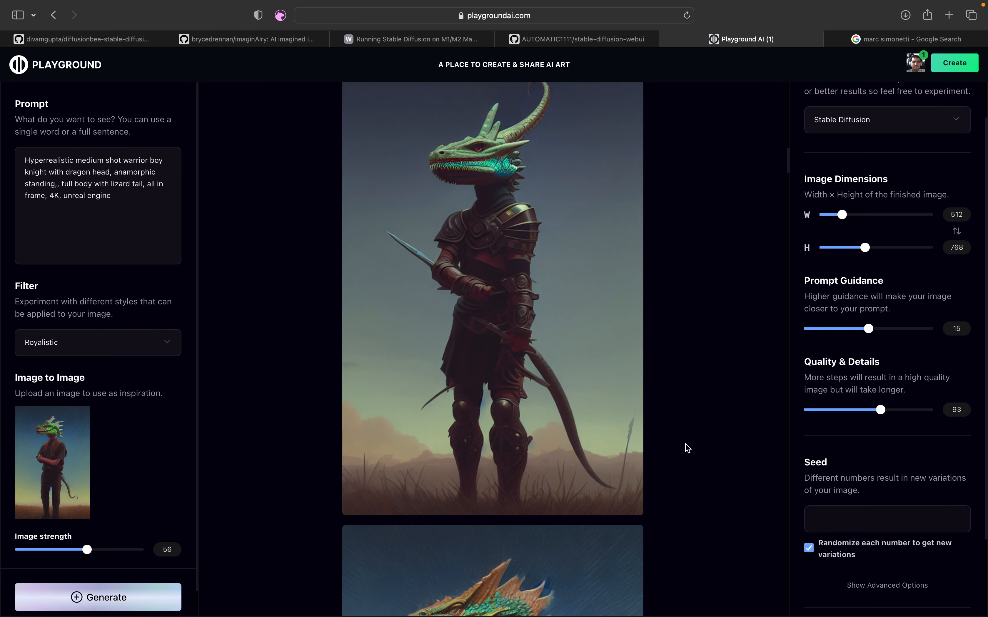
scroll(687, 448, "up", 1)
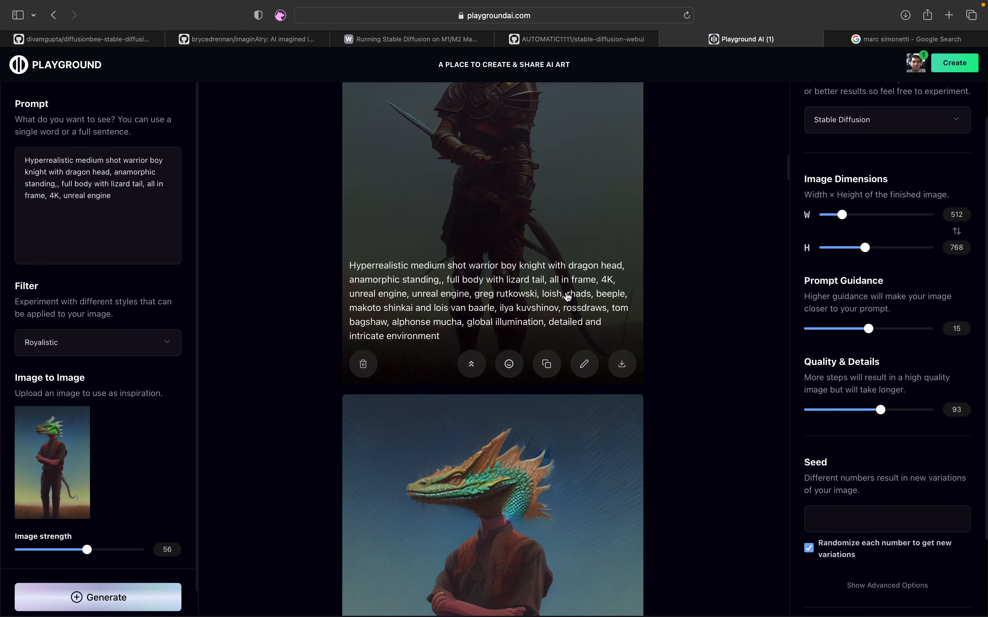
left_click(546, 365)
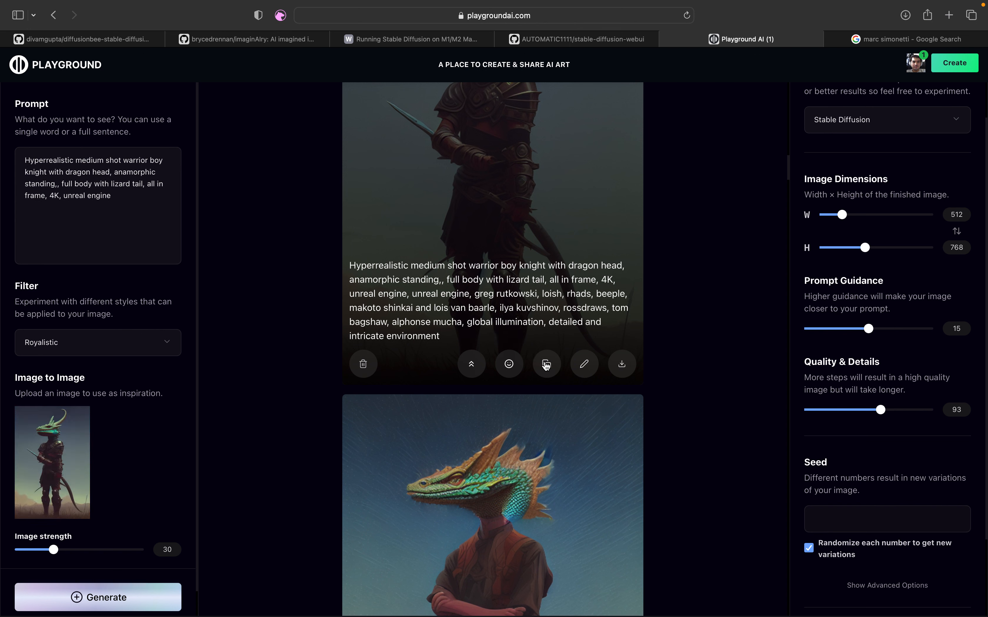
- Set the image strength to 43, prompt guidance to 17 and quality and details to 68
left_click_drag(53, 551, 71, 551)
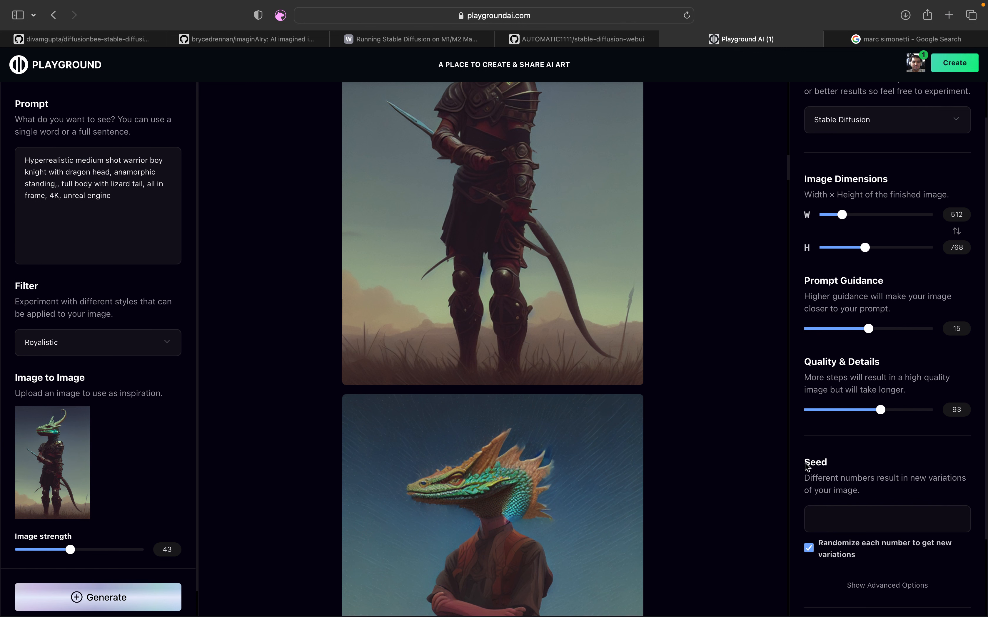
mouse_move(869, 328)
left_mouse_down()
mouse_move(899, 330)
mouse_move(878, 329)
left_mouse_up()
left_click_drag(888, 411, 859, 412)
- Change the filter to Delicate detail and generate a new image from the horned warrior source
left_click(140, 339)
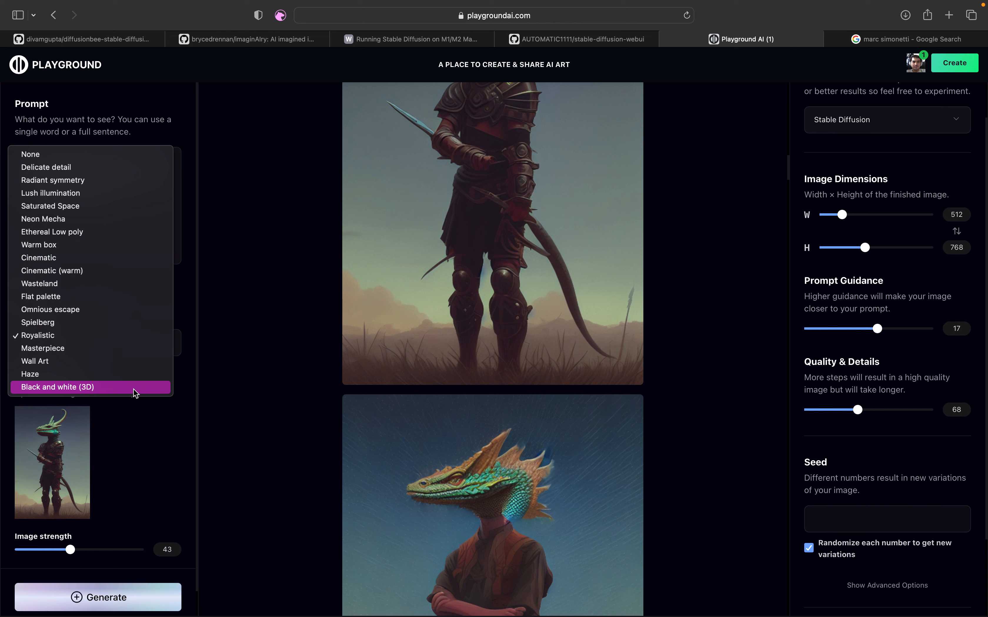
left_click(119, 181)
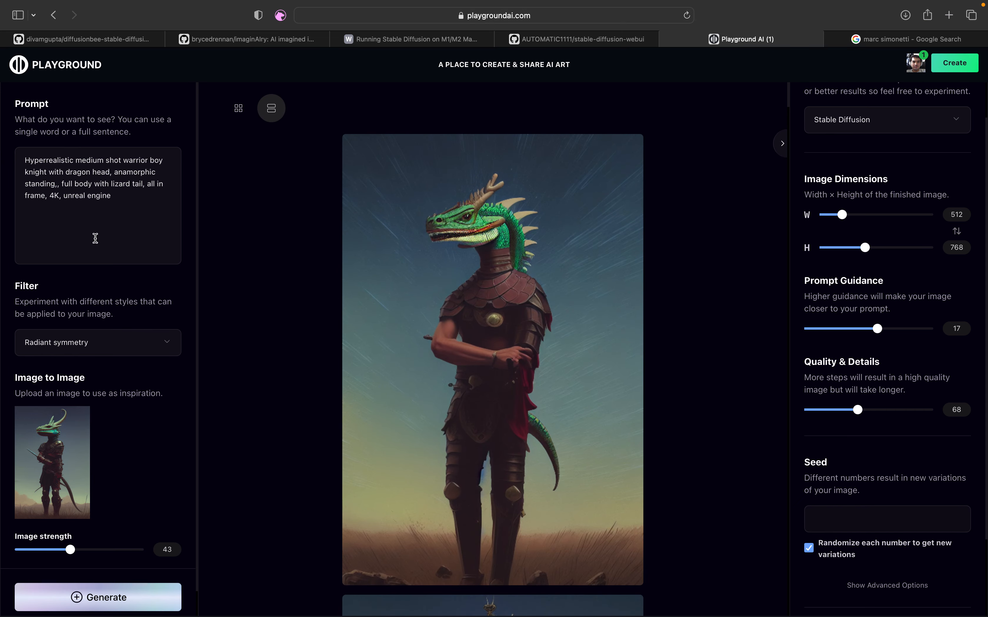
left_click(95, 342)
left_click(95, 322)
left_click(114, 597)
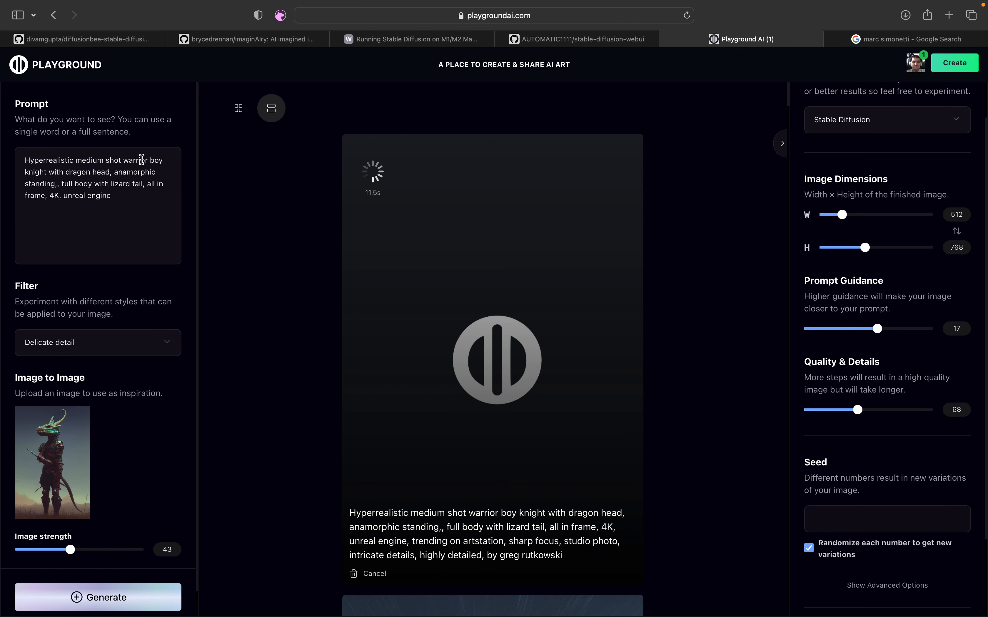
- Replace "knight" with "tribe" in the prompt and download the newly generated horned warrior image
double_click(39, 171)
type("tribe")
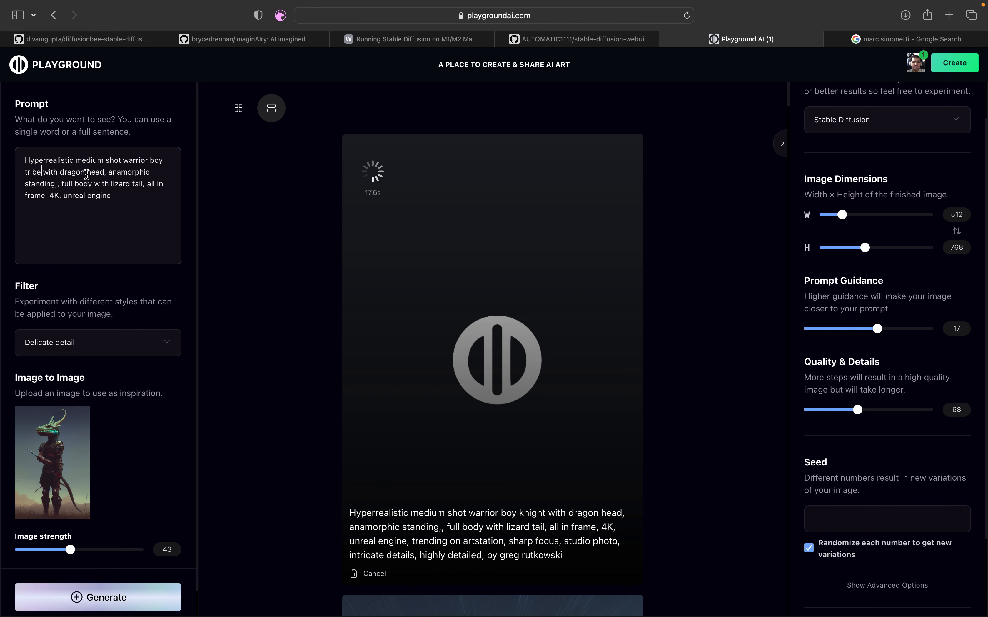
mouse_move(383, 412)
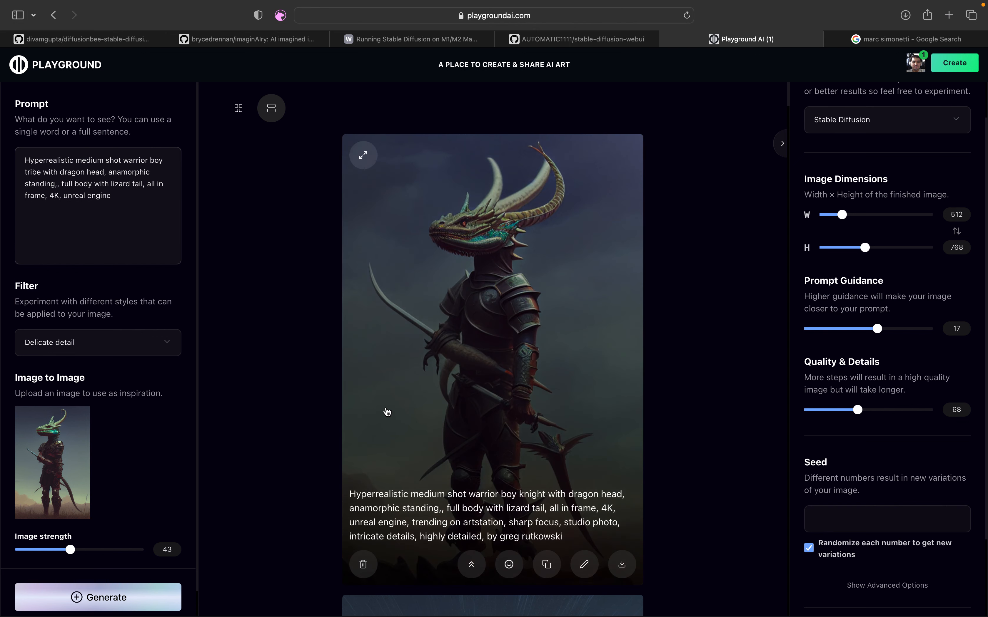
left_click(622, 566)
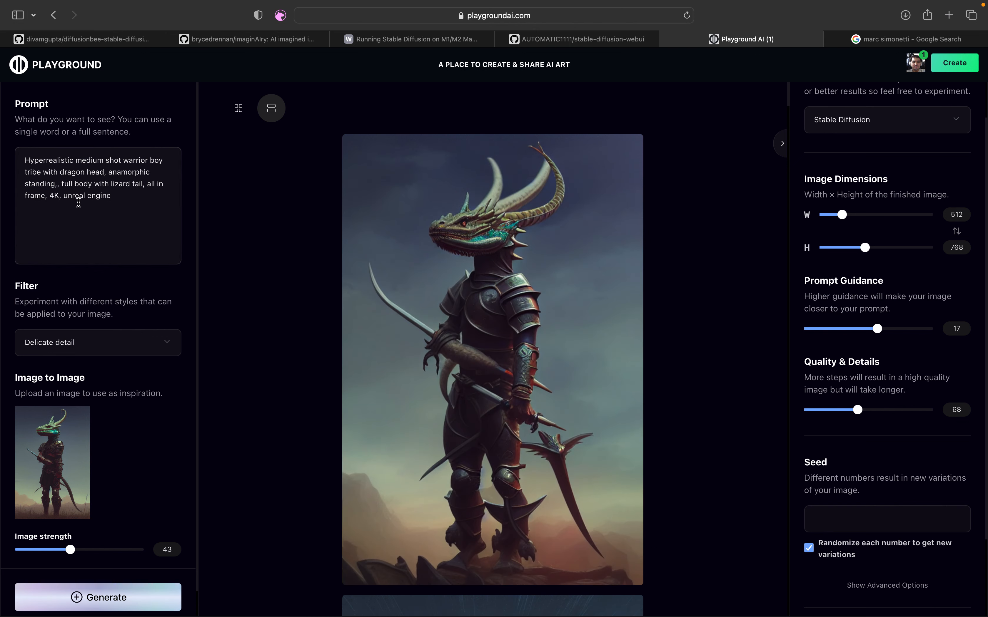
- Remove the doubled comma after "standing" in the prompt and extend "full body" to "full body shot,"
key("BackSpace")
left_click(94, 183)
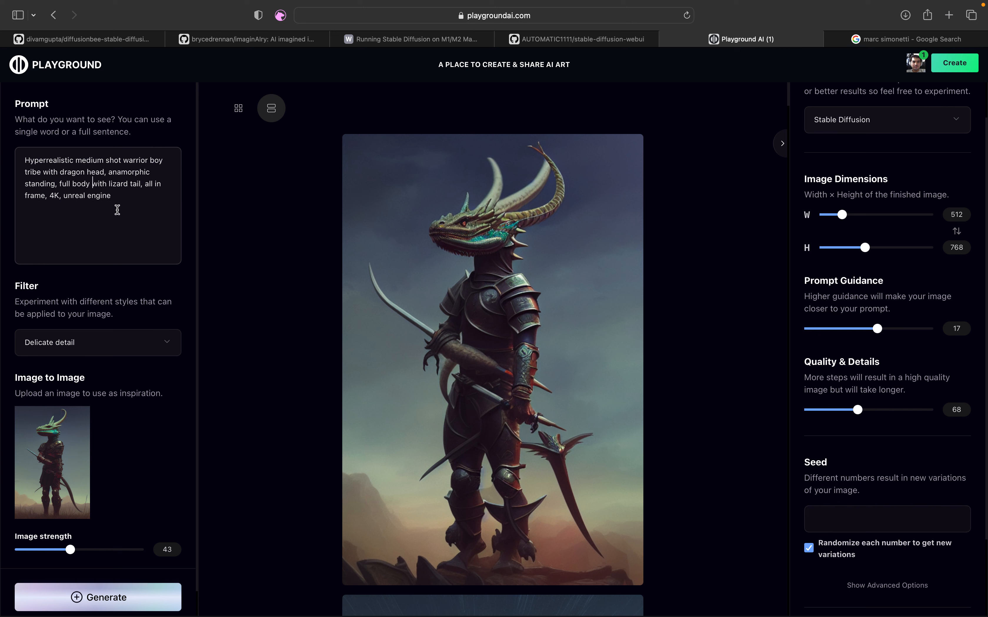
type("shot,")
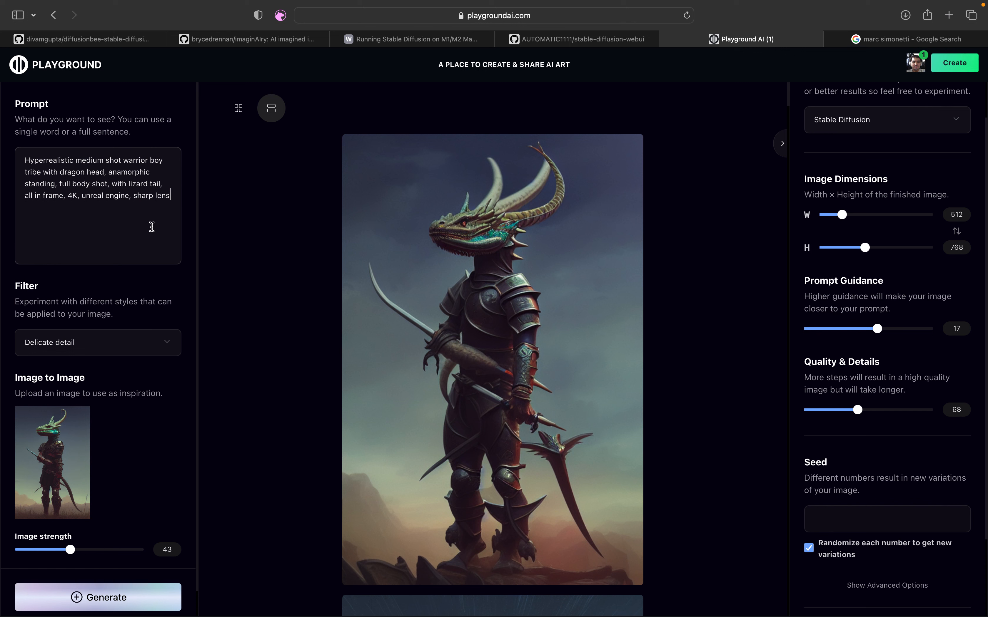
left_click_drag(130, 195, 198, 242)
key("BackSpace")
- Set quality and details to 84 and generate a new image using the newest armored horned warrior as the image-to-image source
left_click_drag(70, 549, 72, 550)
mouse_move(857, 410)
left_mouse_down()
mouse_move(881, 412)
mouse_move(873, 411)
left_mouse_up()
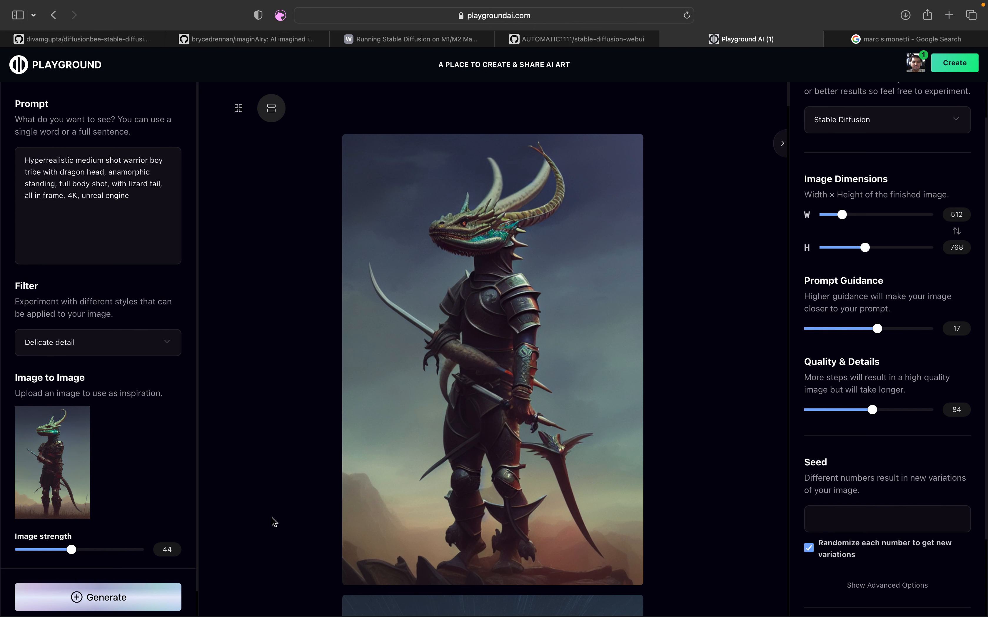
mouse_move(496, 539)
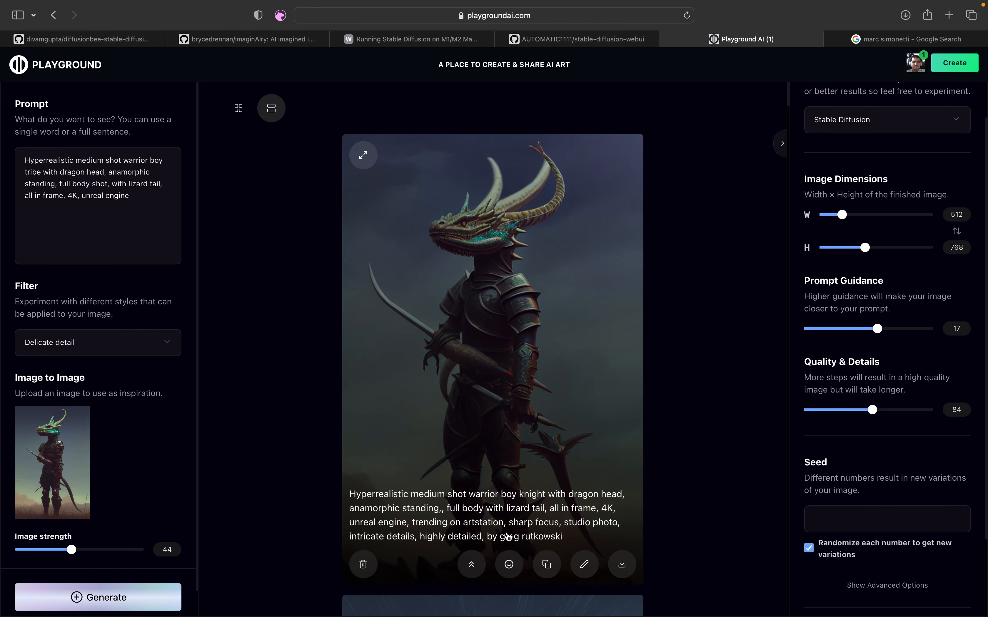
left_click(549, 564)
left_click(105, 598)
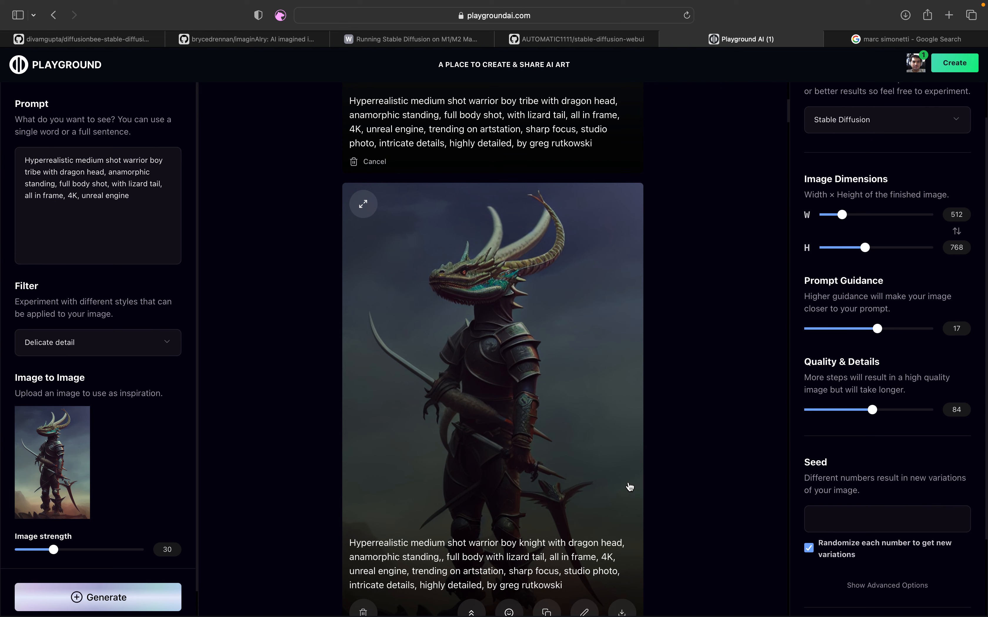
- Set the image strength to 35 and generate another tribe warrior image from the same source
scroll(705, 464, "up", 10)
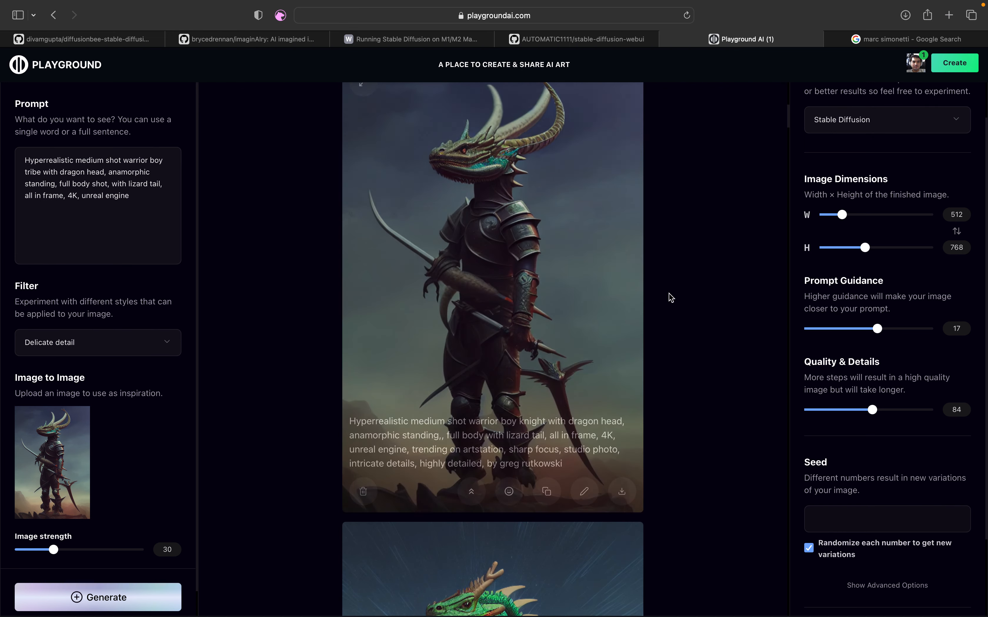
scroll(679, 338, "down", 15)
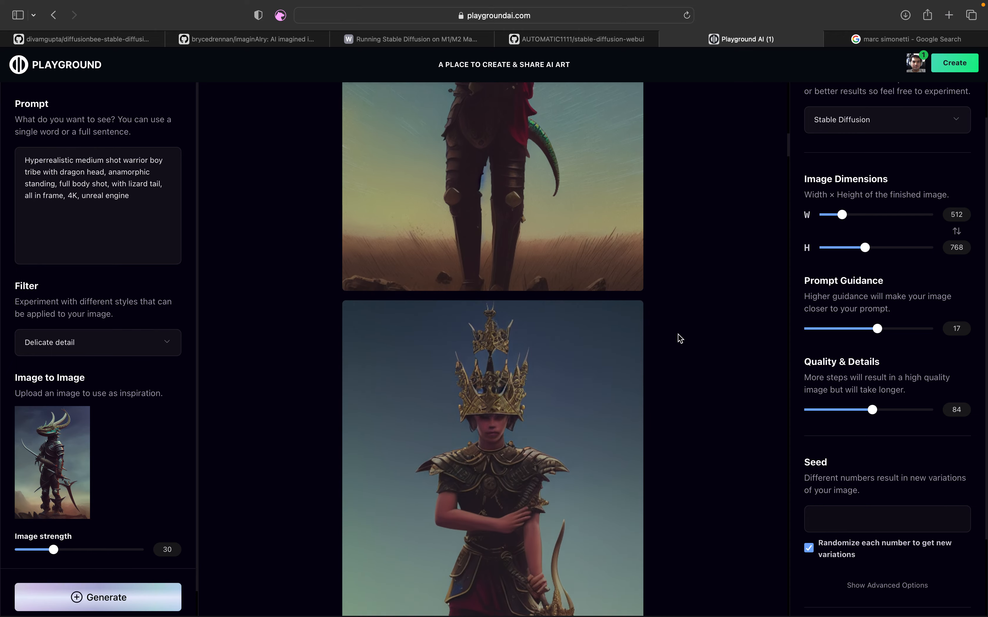
scroll(680, 338, "down", 5)
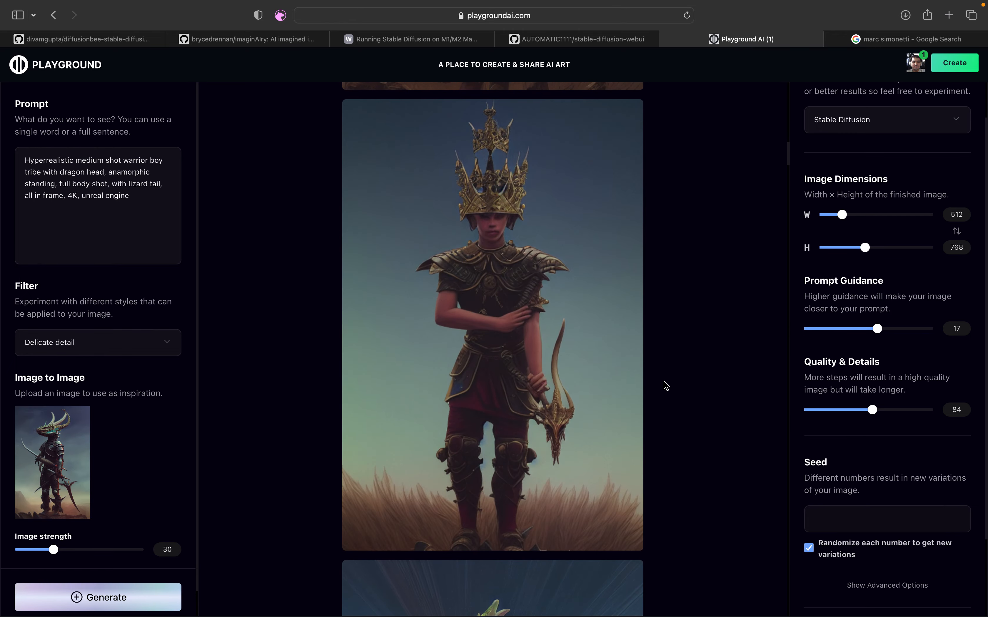
scroll(665, 385, "up", 10)
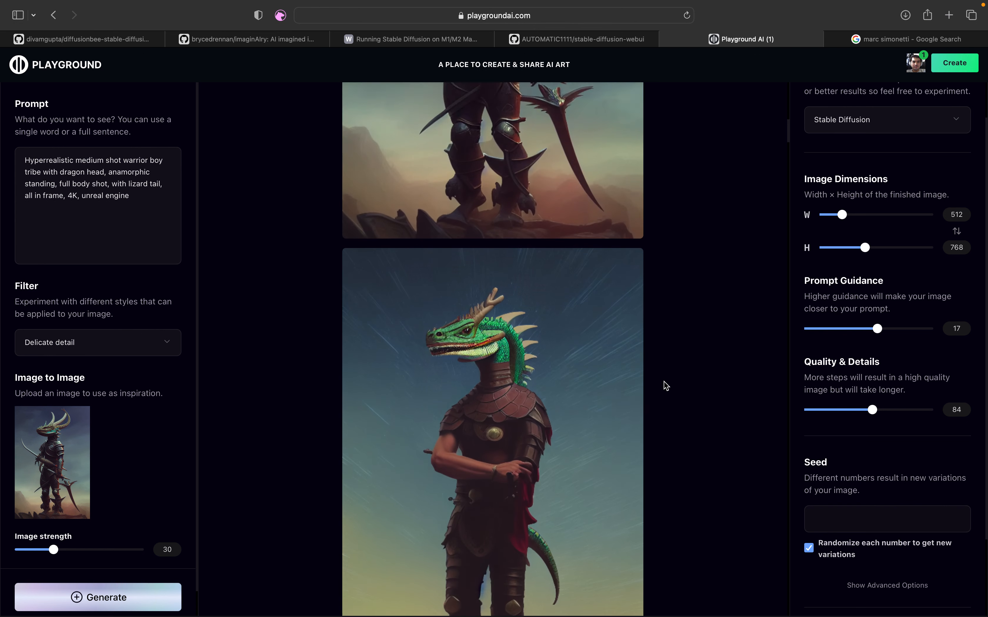
scroll(666, 386, "up", 5)
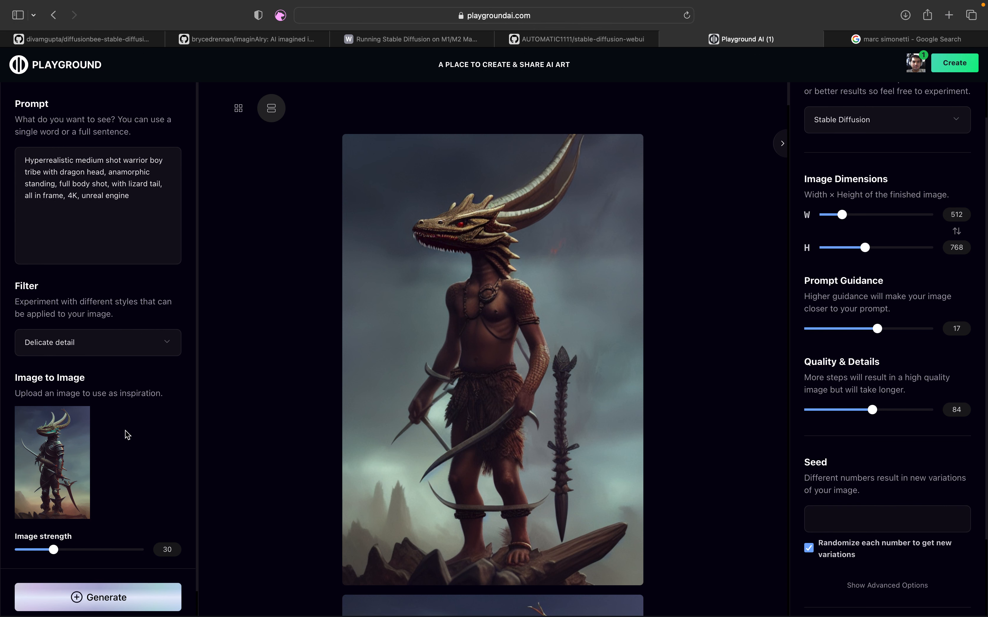
left_click_drag(53, 549, 60, 550)
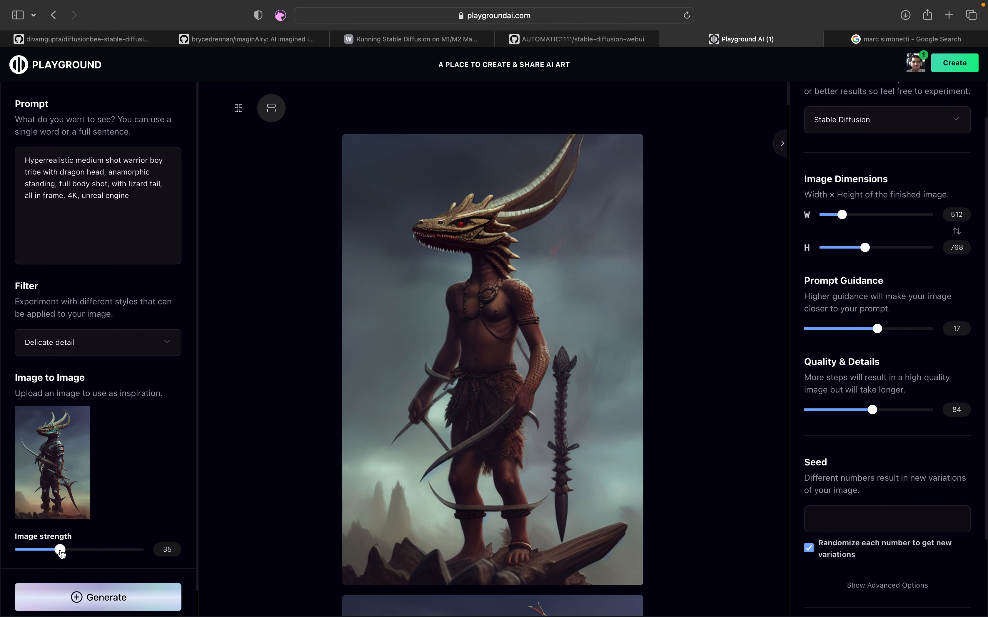
left_click(139, 595)
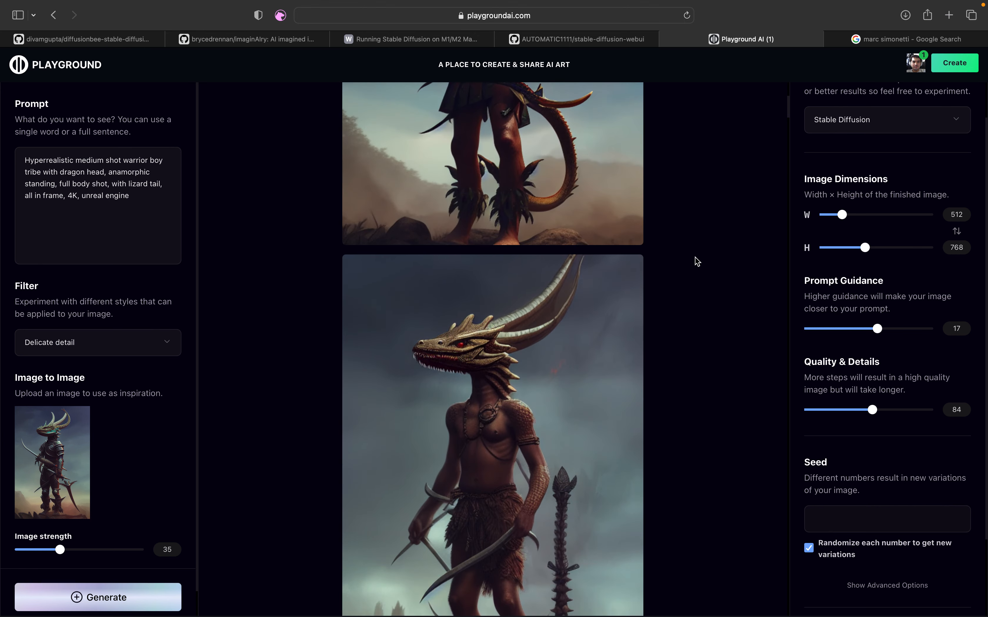
- Switch the model to DALL·E 2 and generate an image from the same prompt without a filter
scroll(696, 261, "down", 1)
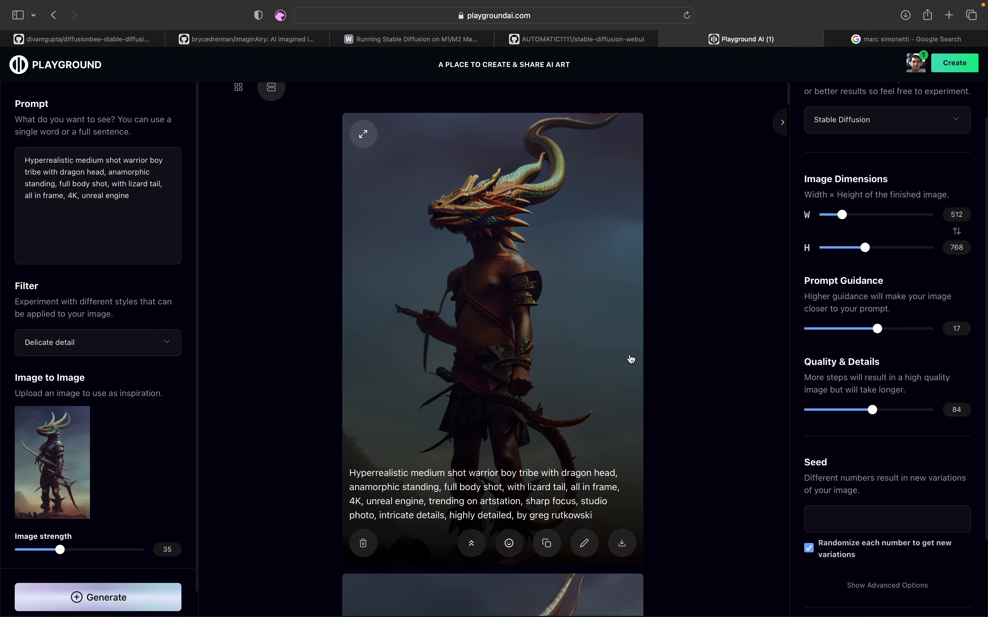
scroll(686, 406, "down", 15)
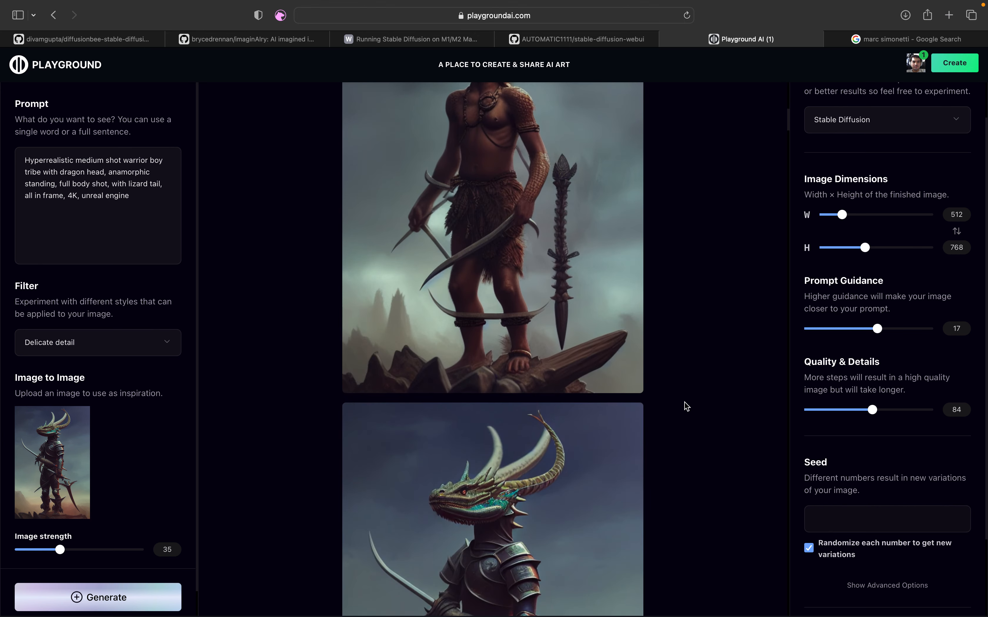
scroll(685, 407, "down", 20)
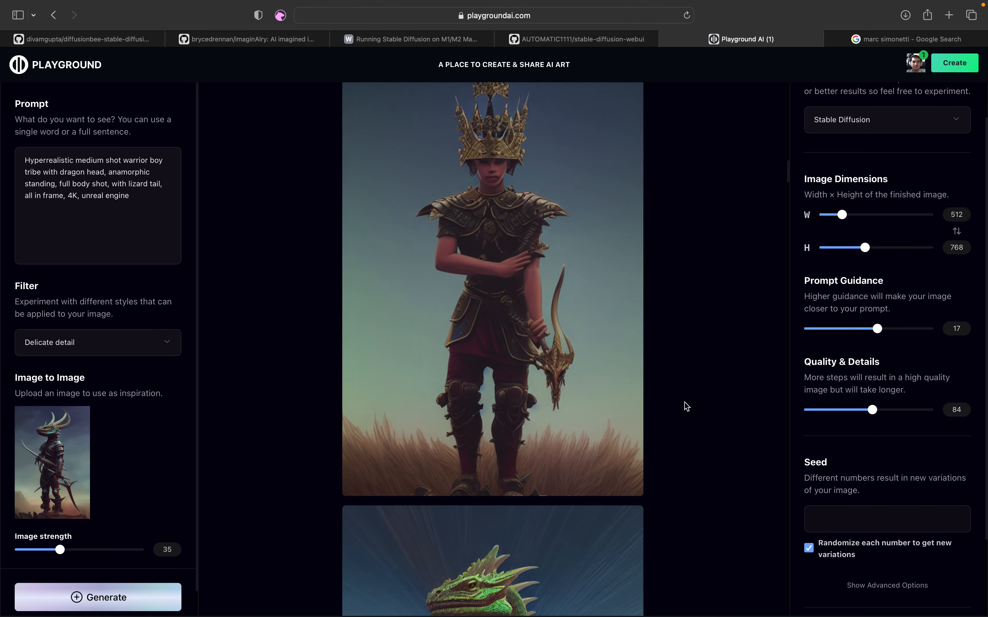
scroll(686, 407, "down", 15)
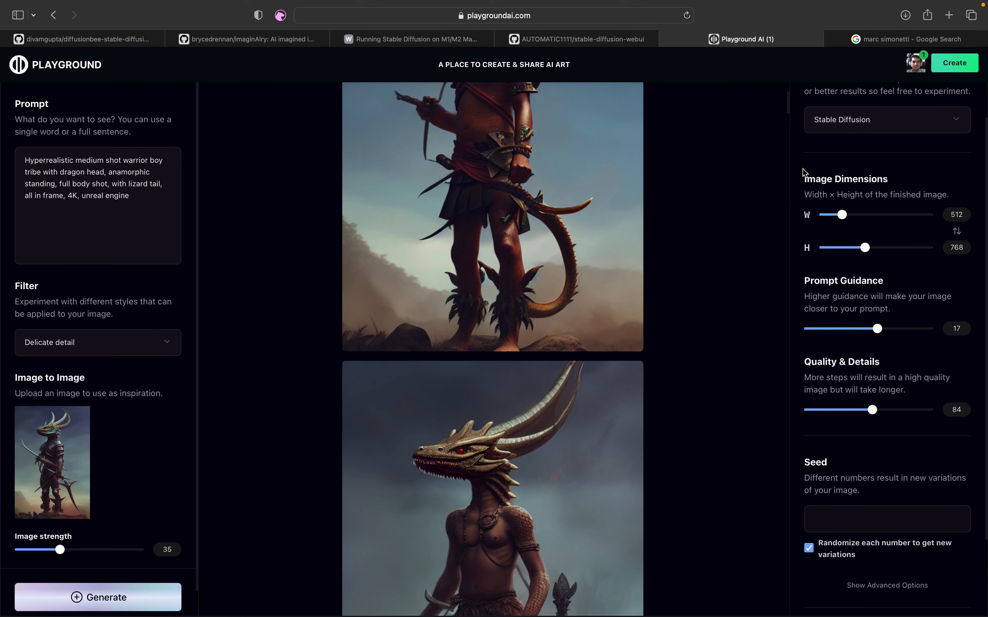
scroll(726, 228, "down", 6)
scroll(726, 228, "up", 2)
left_click(860, 120)
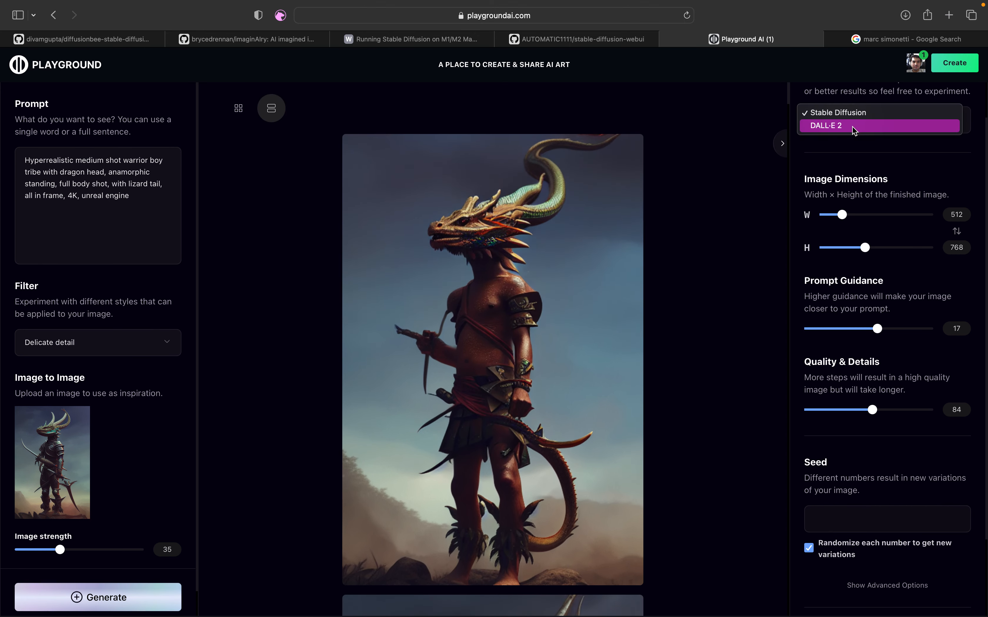
left_click(843, 125)
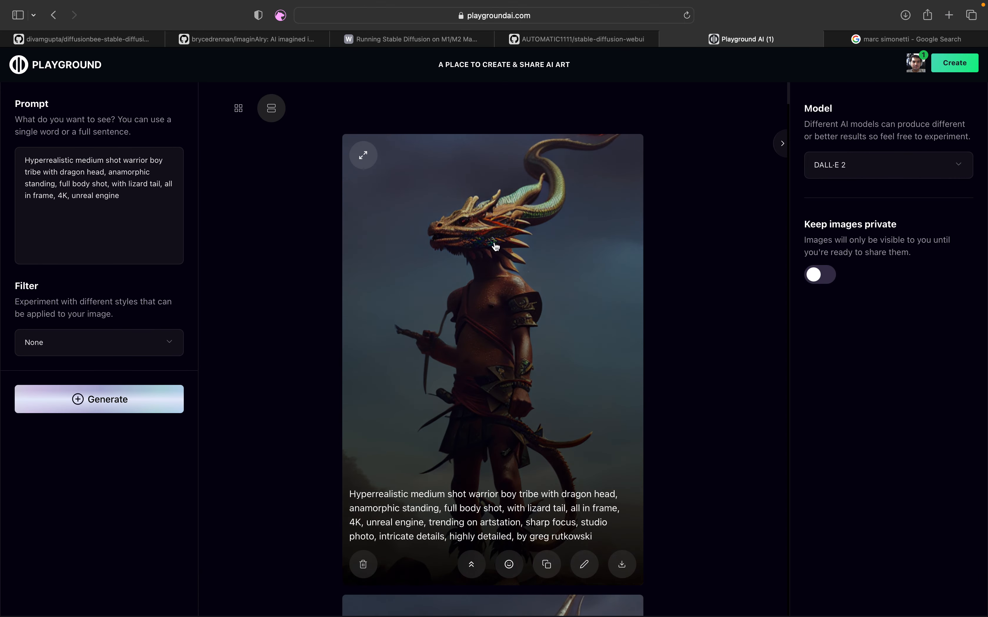
left_click(165, 398)
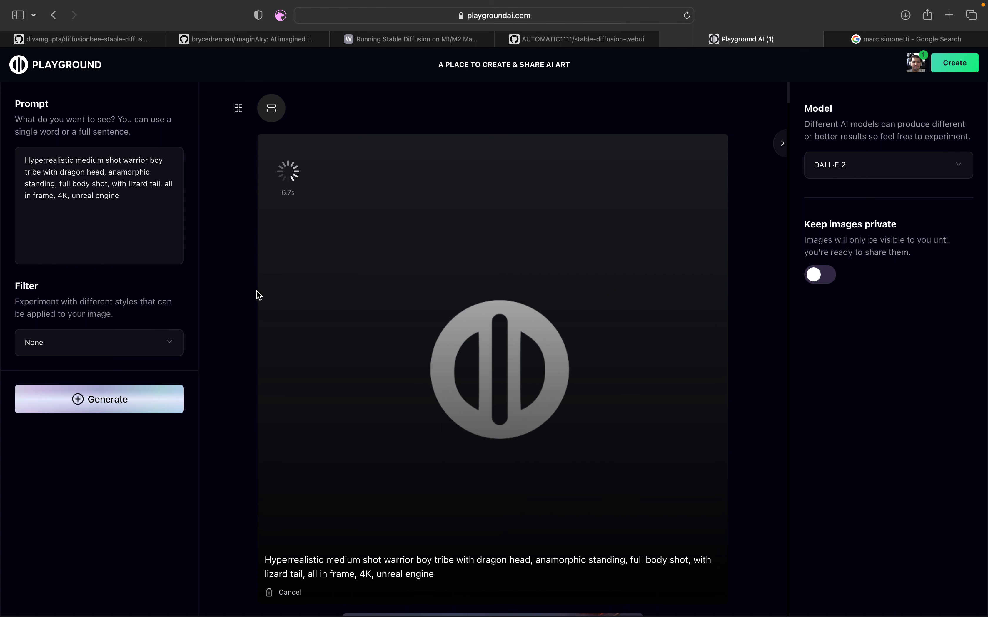
- Apply the Photorealistic filter and generate another DALL·E 2 image from the same prompt
scroll(248, 298, "down", 5)
scroll(248, 298, "up", 5)
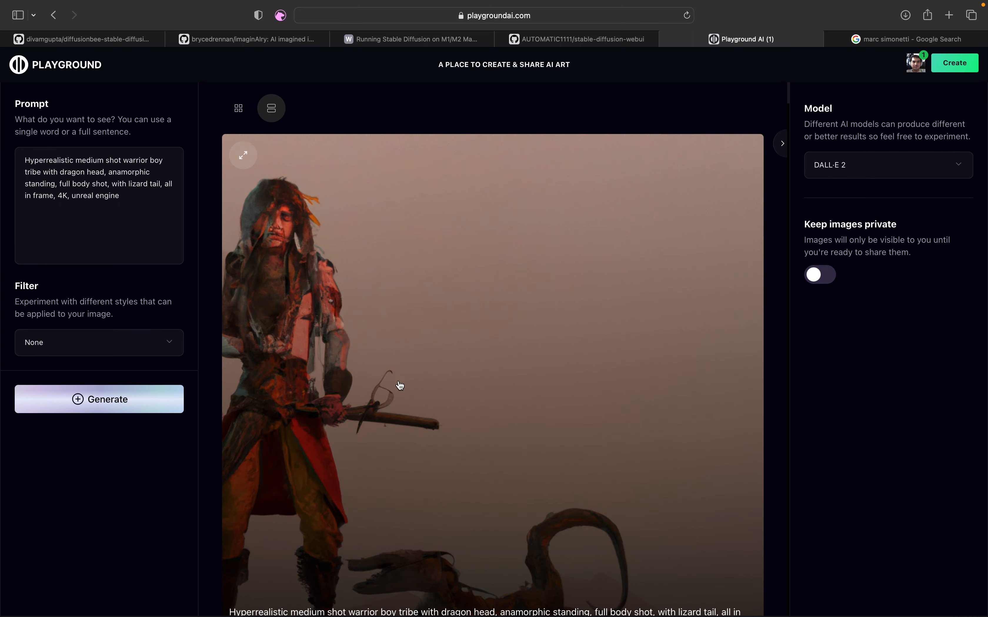
scroll(573, 408, "down", 3)
scroll(641, 484, "down", 2)
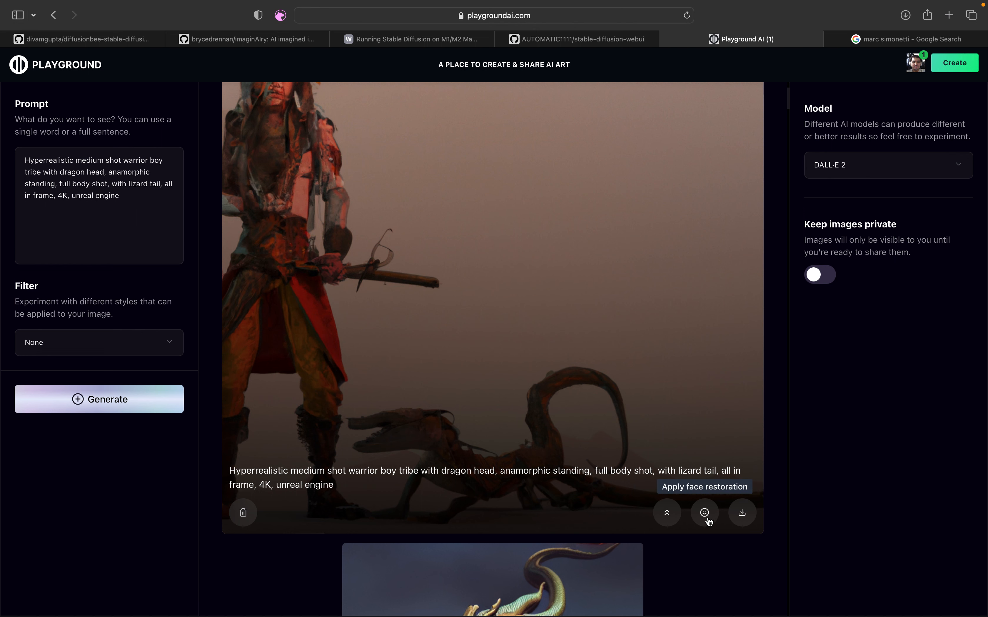
scroll(708, 437, "up", 3)
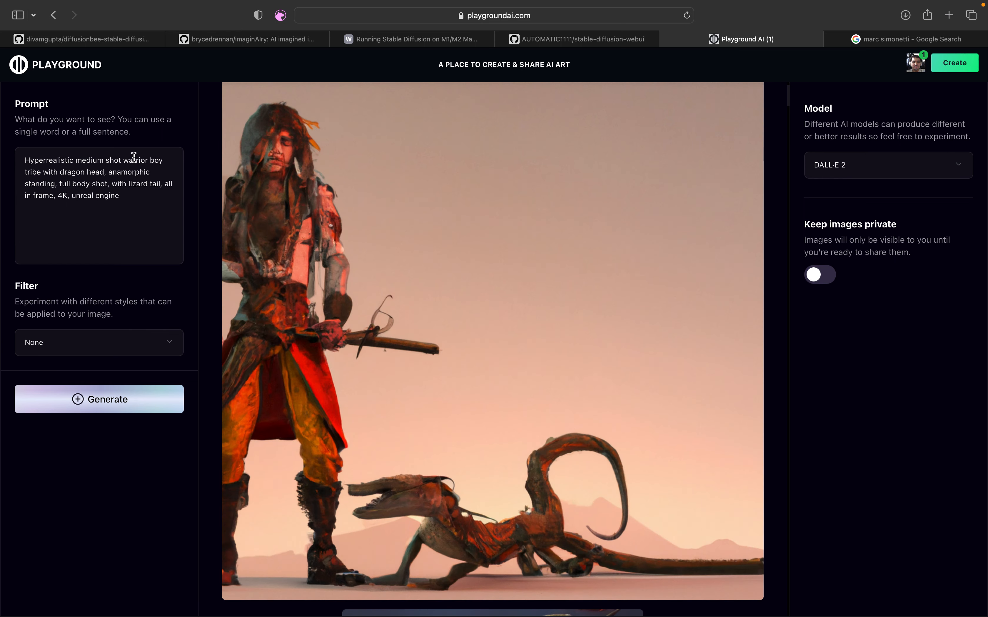
left_click(140, 343)
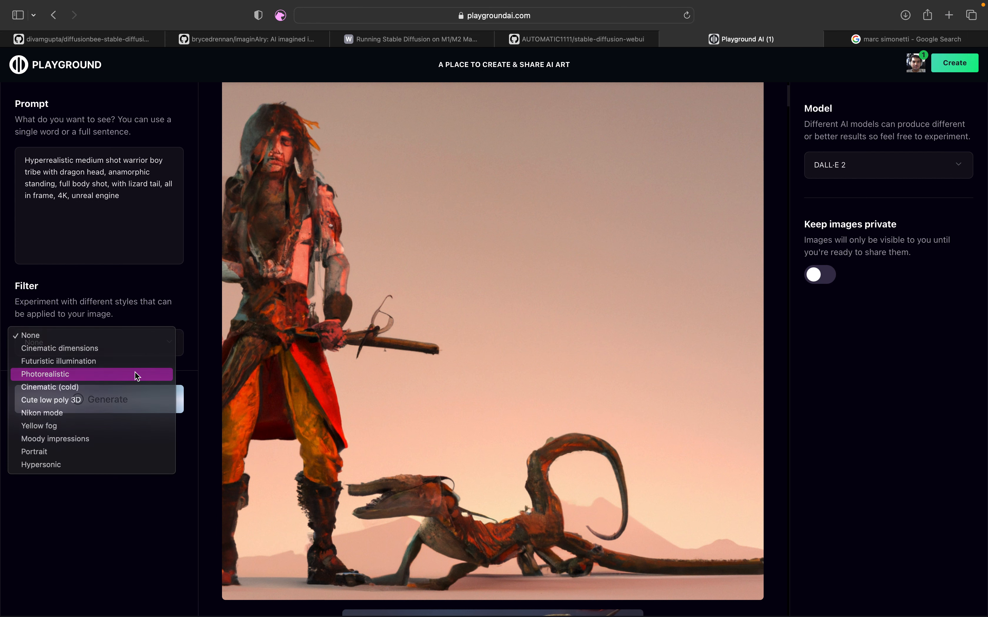
left_click(135, 373)
left_click(121, 401)
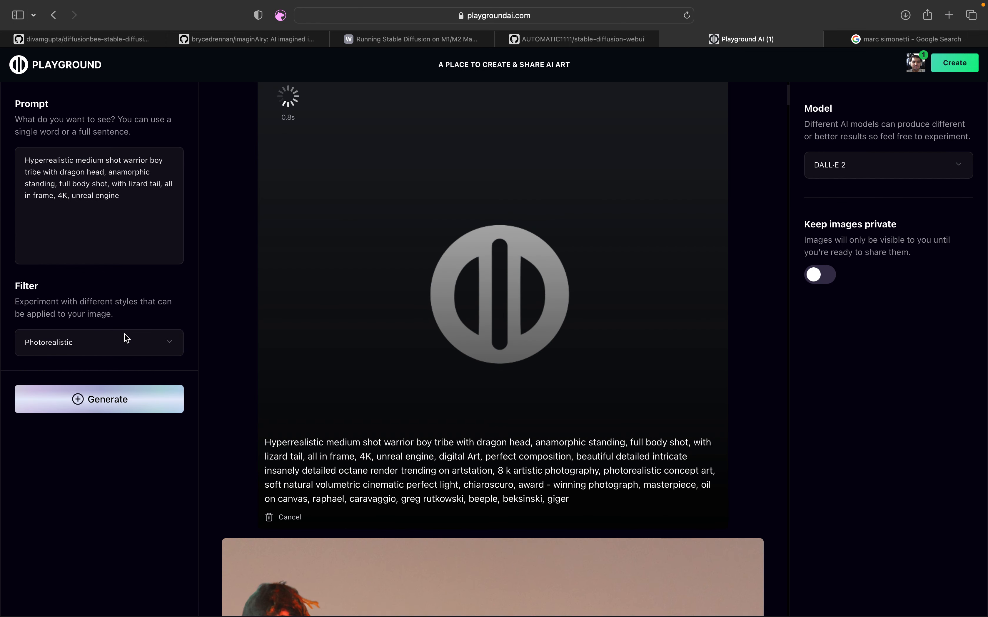
- Change the filter to Portrait and generate a further DALL·E 2 image
left_click(128, 343)
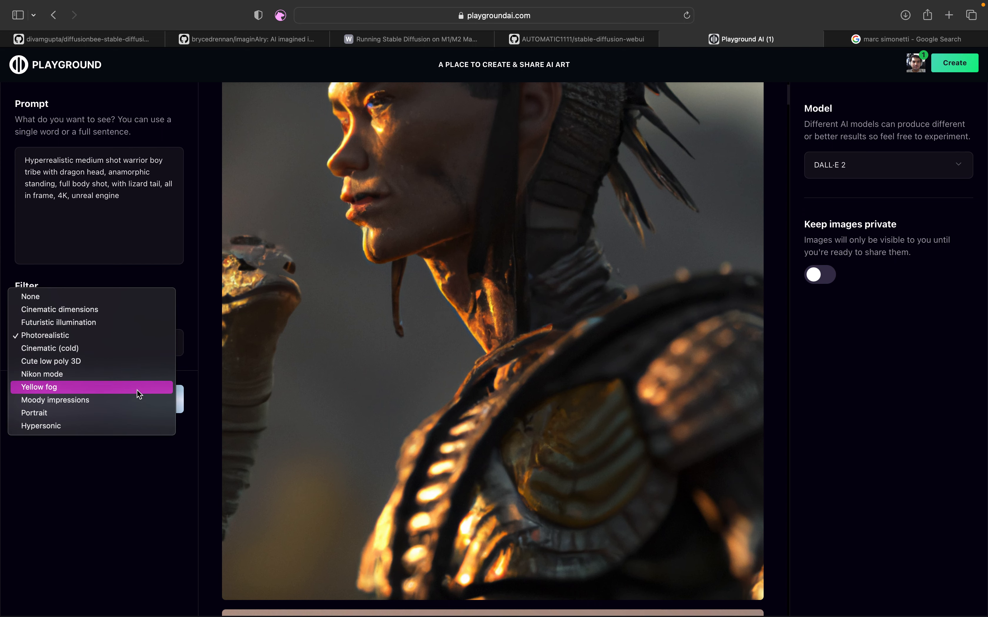
left_click(146, 453)
left_click(141, 402)
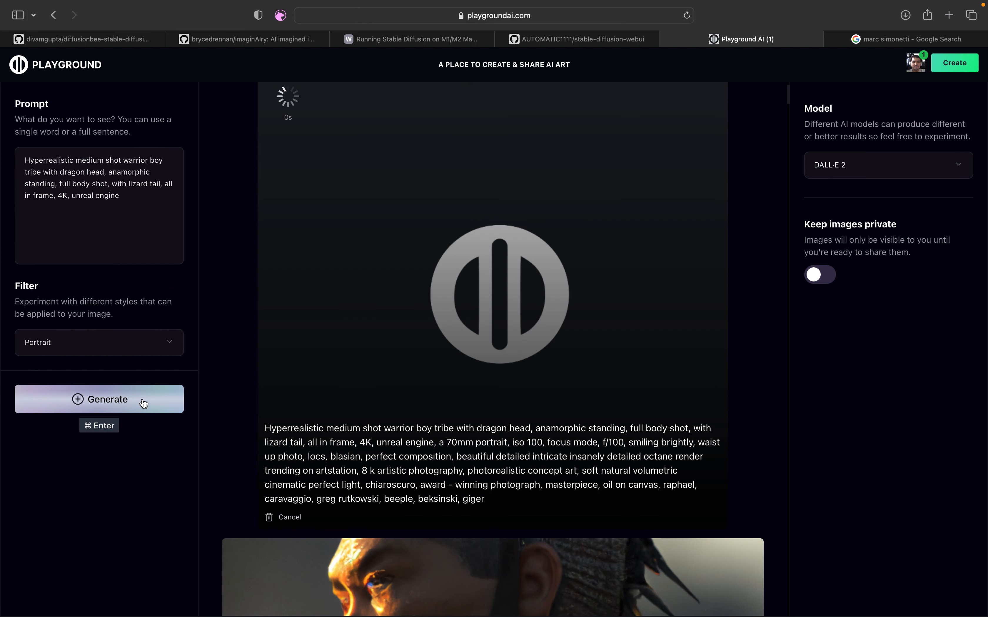
- Compare the new Portrait image with the earlier DALL·E 2 results
scroll(365, 300, "down", 5)
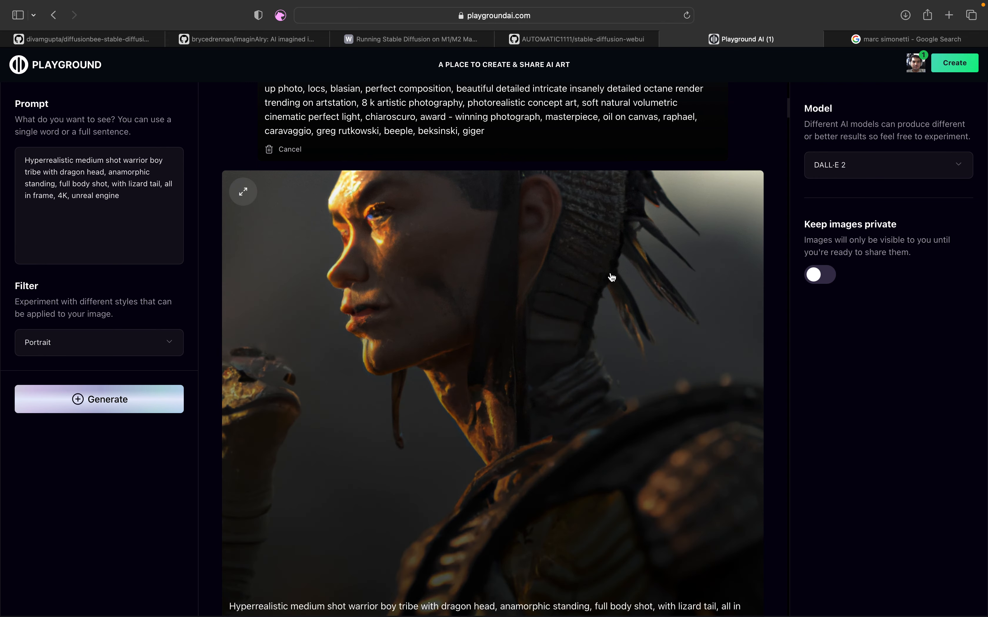
scroll(543, 336, "down", 10)
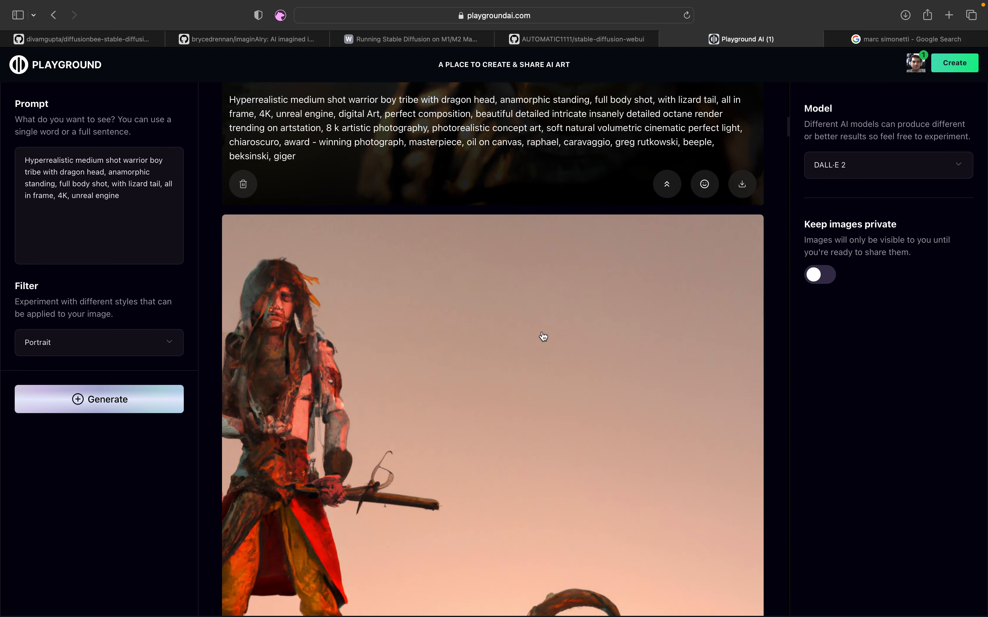
scroll(543, 336, "up", 6)
scroll(624, 286, "up", 10)
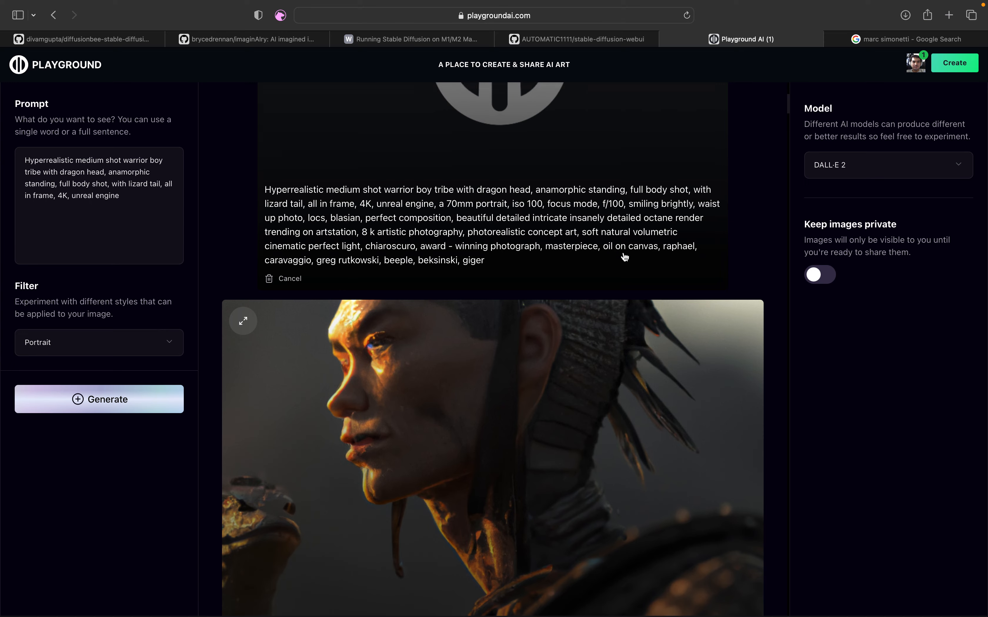
scroll(611, 267, "up", 7)
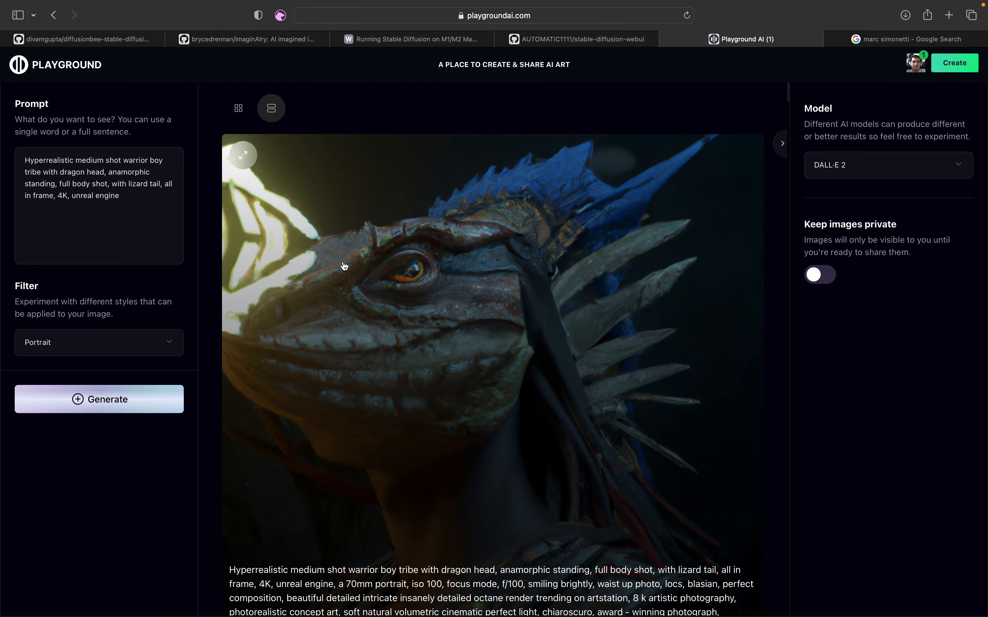
scroll(518, 380, "down", 15)
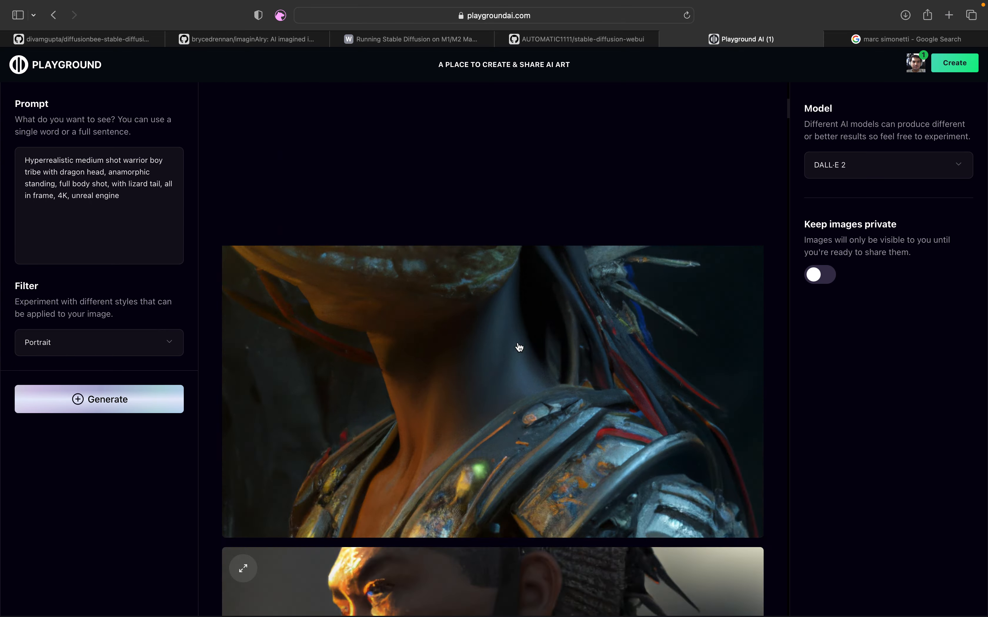
scroll(519, 347, "up", 15)
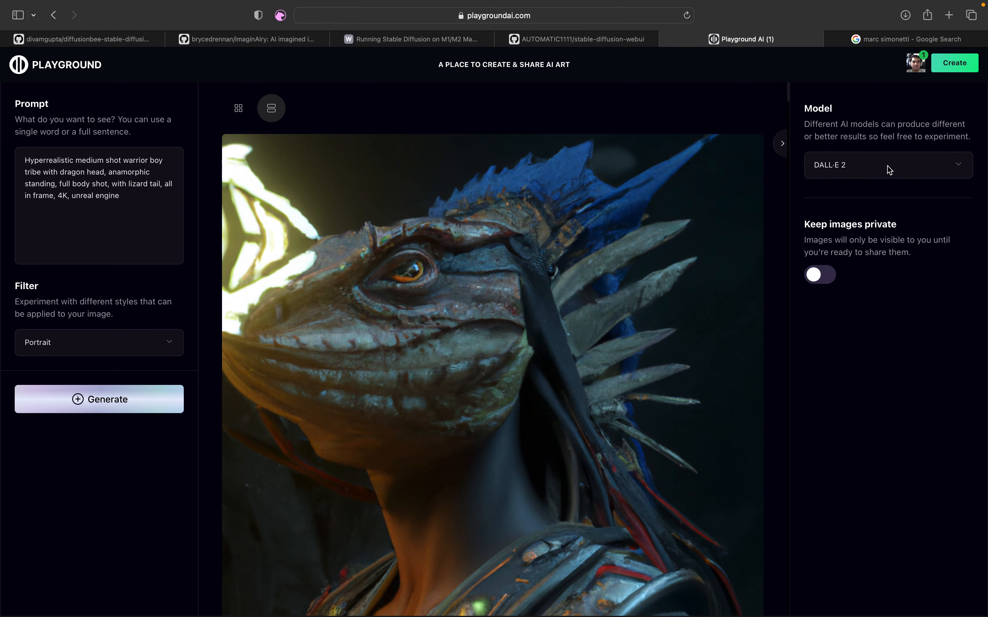
- Switch the model back to Stable Diffusion and review the earlier dragon-headed warrior images
left_click(857, 164)
left_click(855, 146)
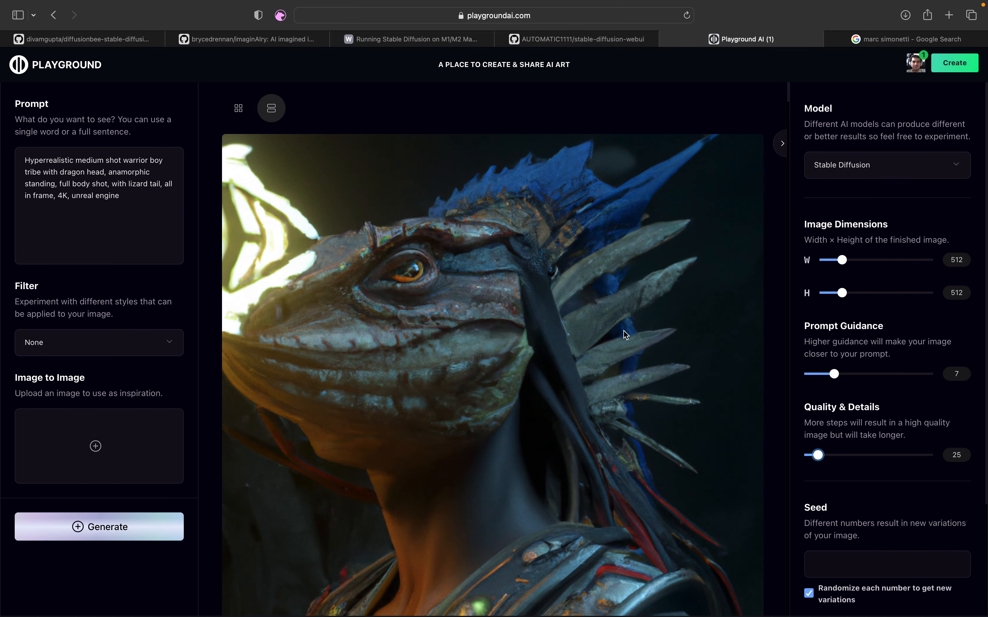
scroll(625, 333, "down", 7)
scroll(624, 331, "down", 15)
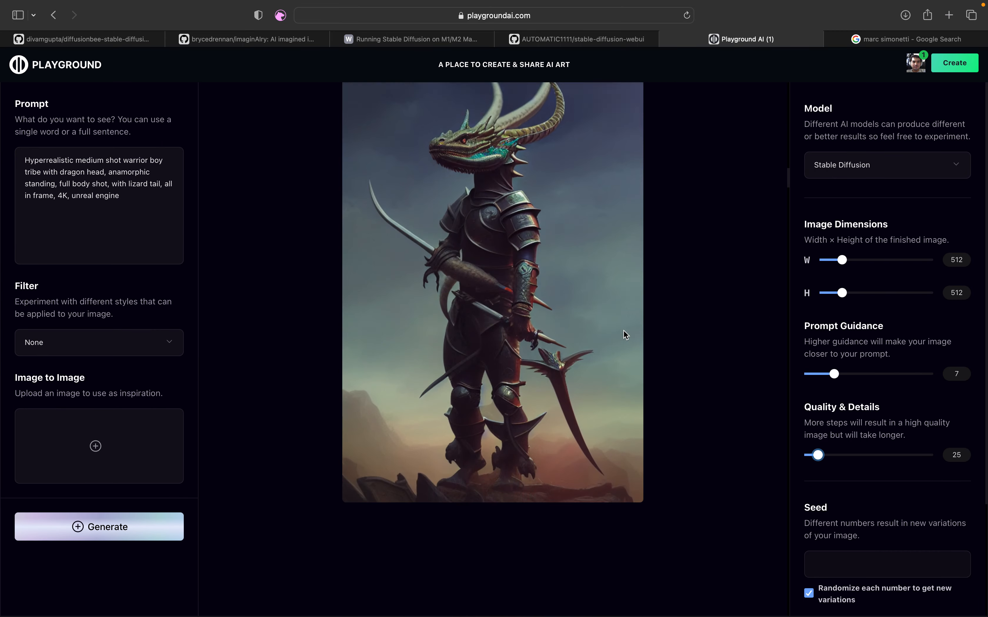
scroll(624, 332, "up", 3)
scroll(624, 333, "down", 8)
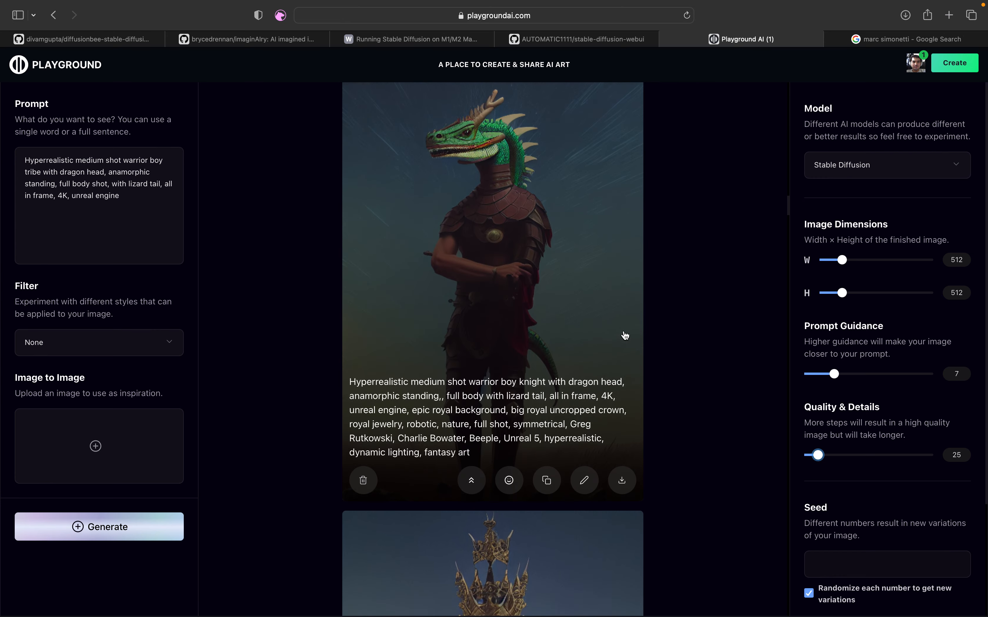
- Use the earlier green dragon-headed knight in armour with crossed arms as the image-to-image source, with image strength 39
scroll(624, 336, "down", 3)
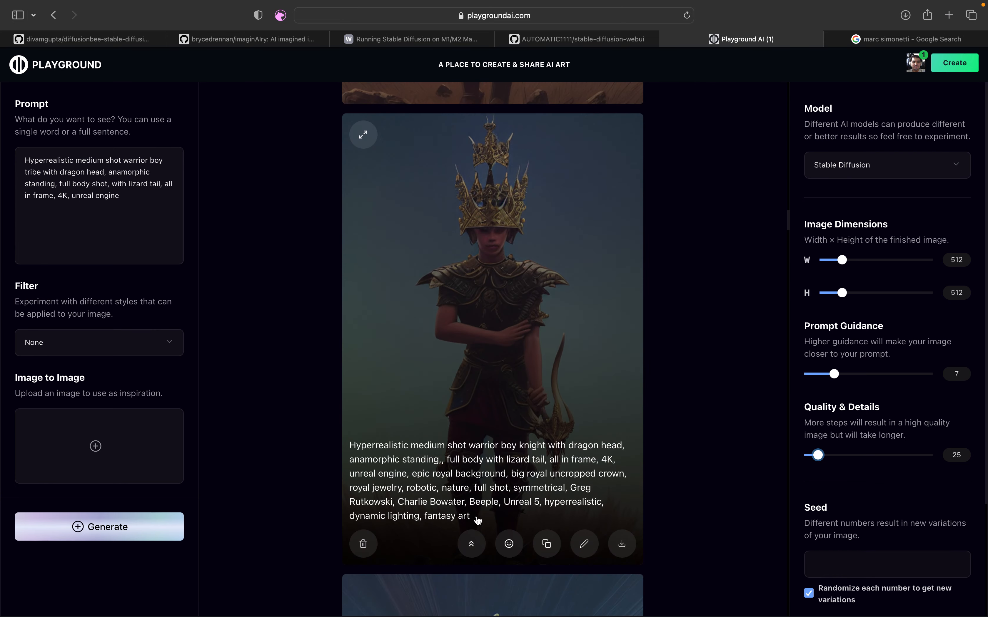
scroll(477, 520, "up", 10)
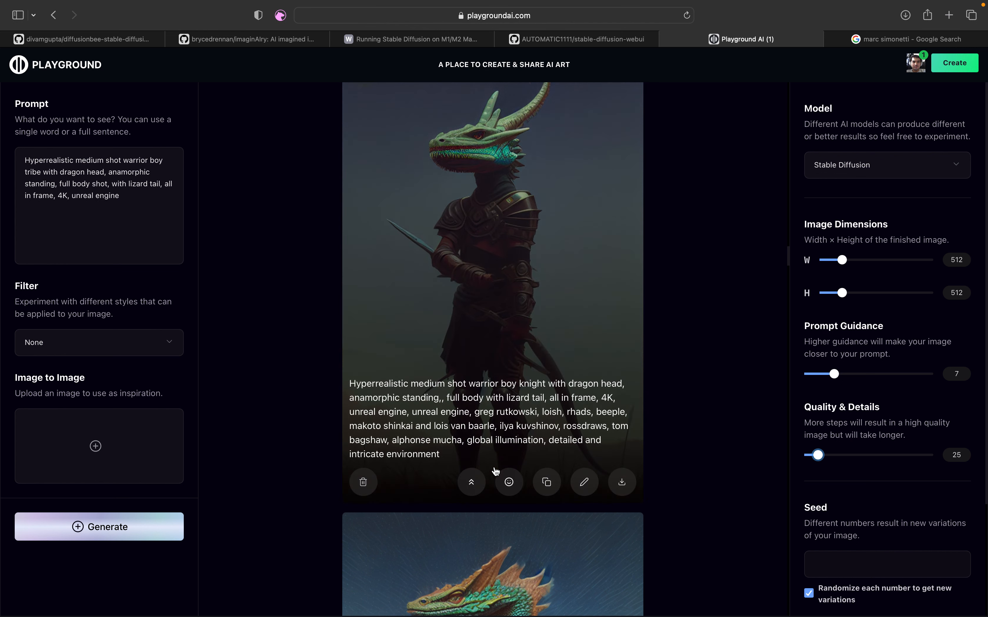
scroll(545, 484, "down", 15)
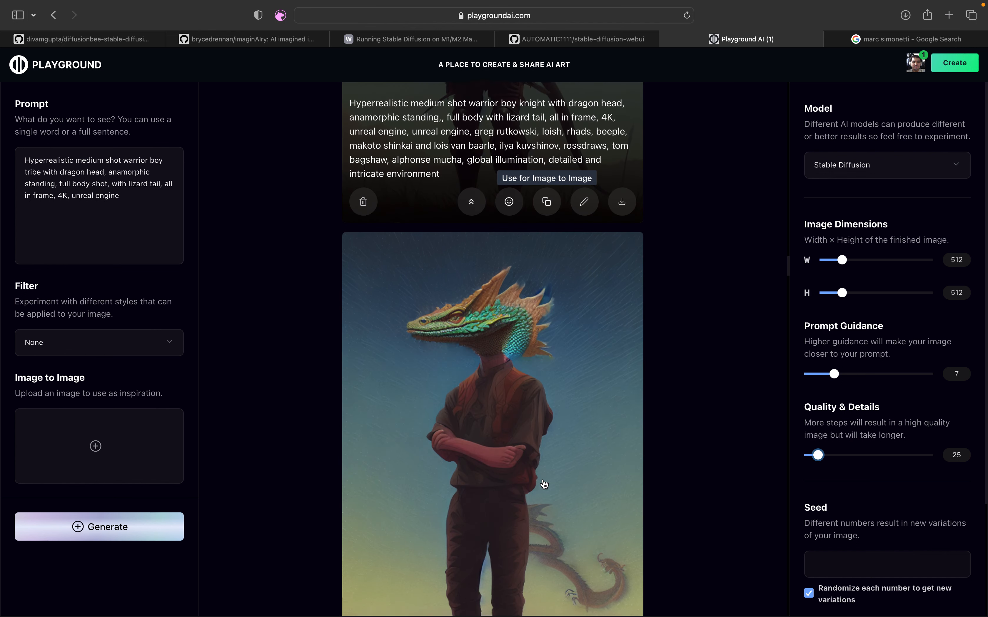
scroll(543, 482, "down", 10)
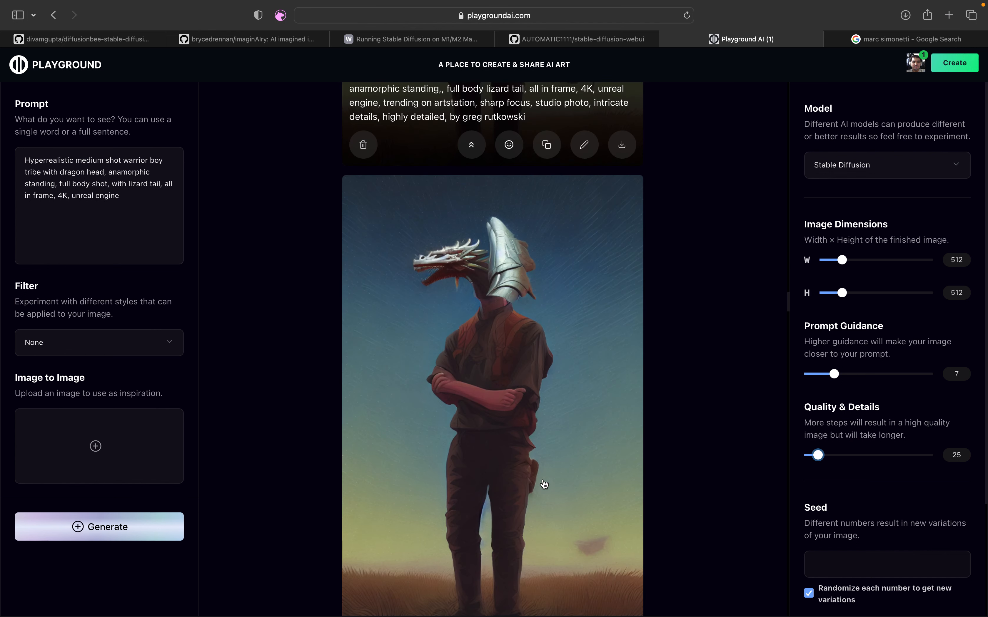
scroll(543, 482, "up", 2)
scroll(481, 355, "up", 8)
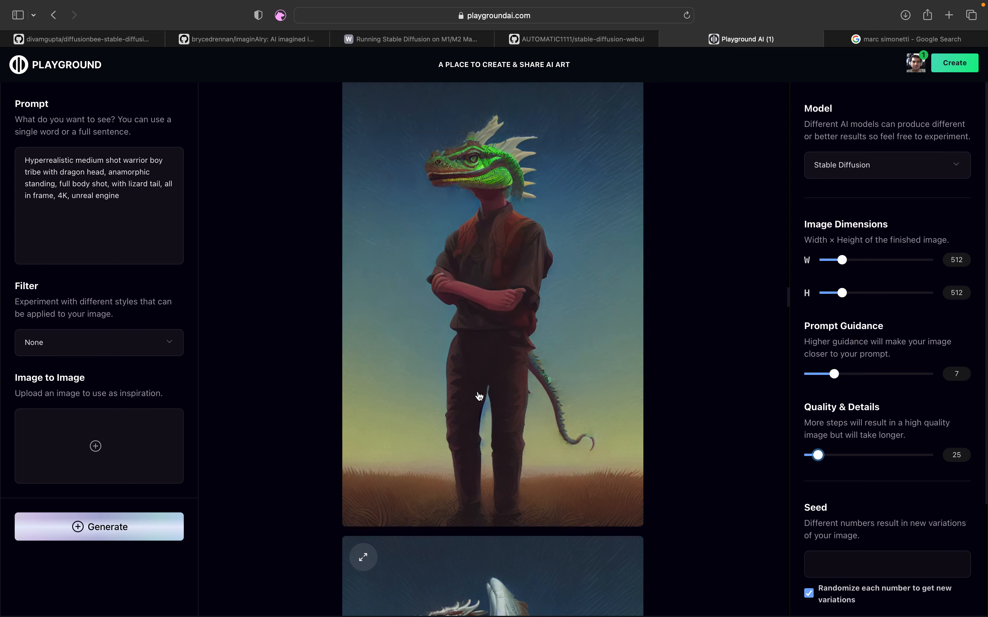
scroll(478, 396, "down", 3)
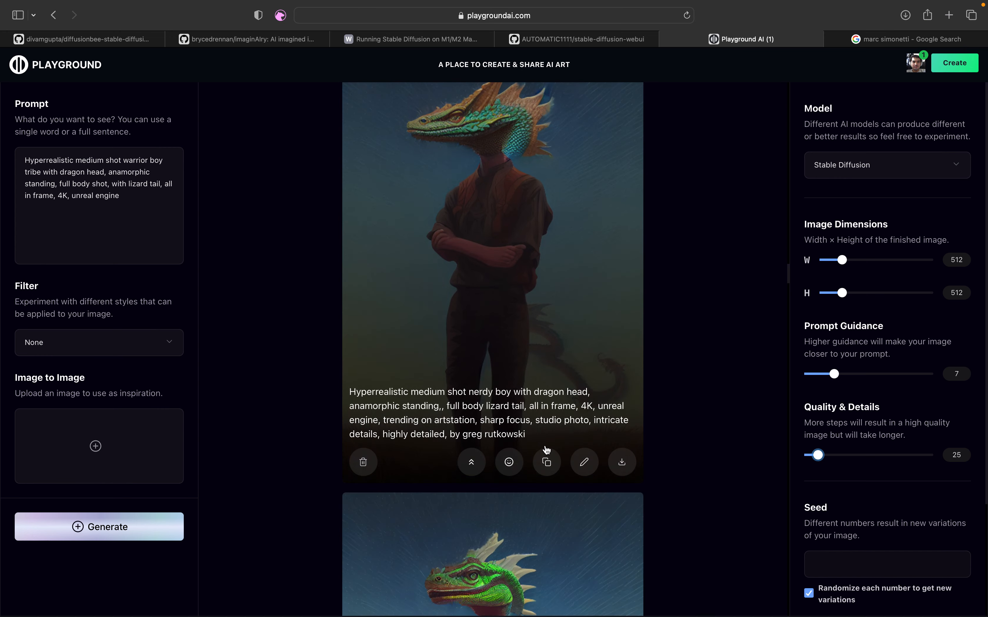
scroll(547, 449, "up", 10)
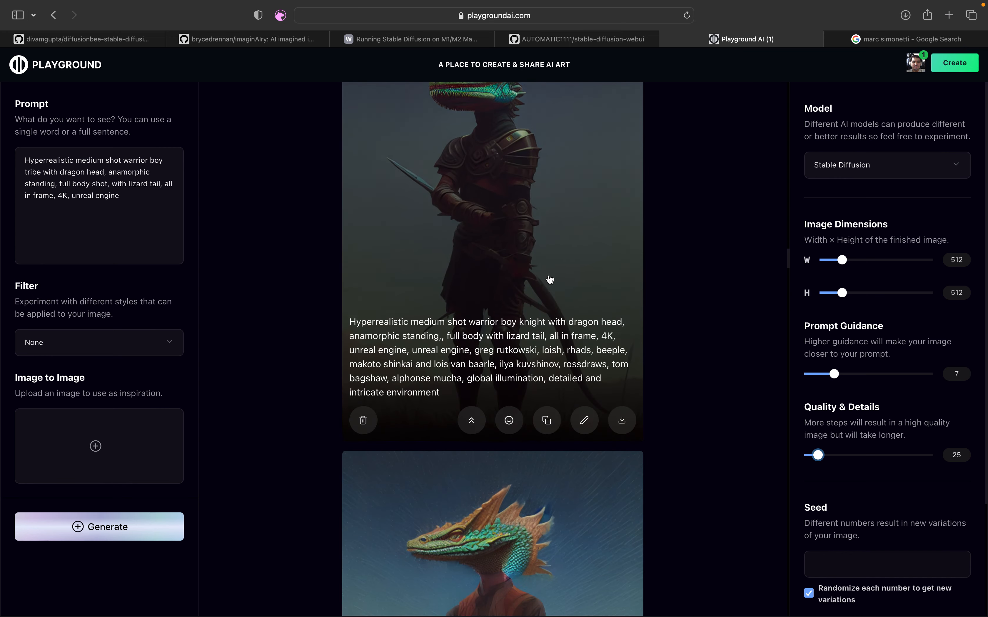
scroll(549, 282, "down", 5)
scroll(516, 378, "up", 7)
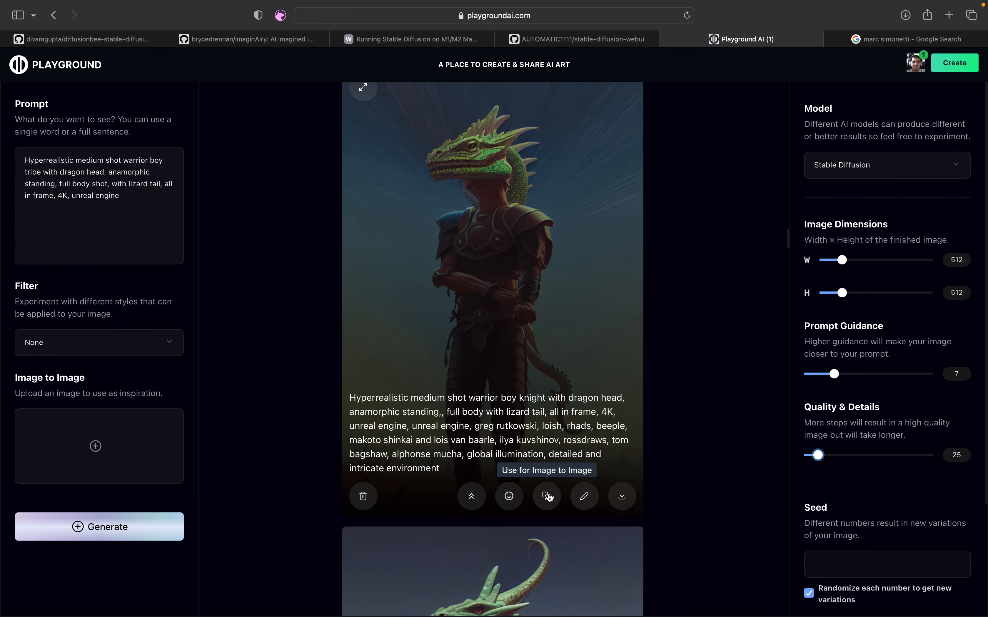
left_click(546, 496)
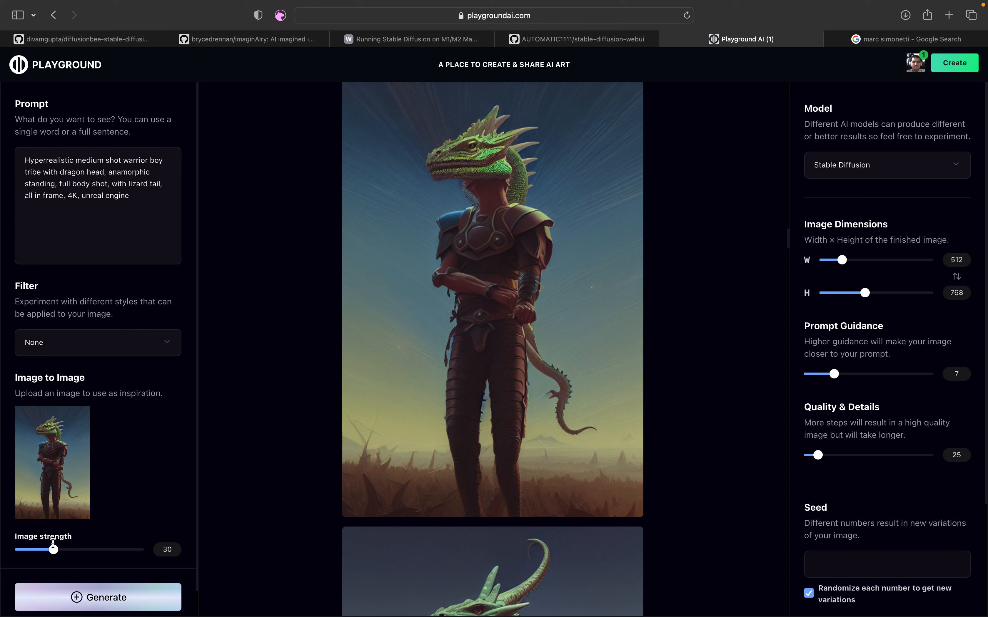
left_click_drag(54, 550, 66, 551)
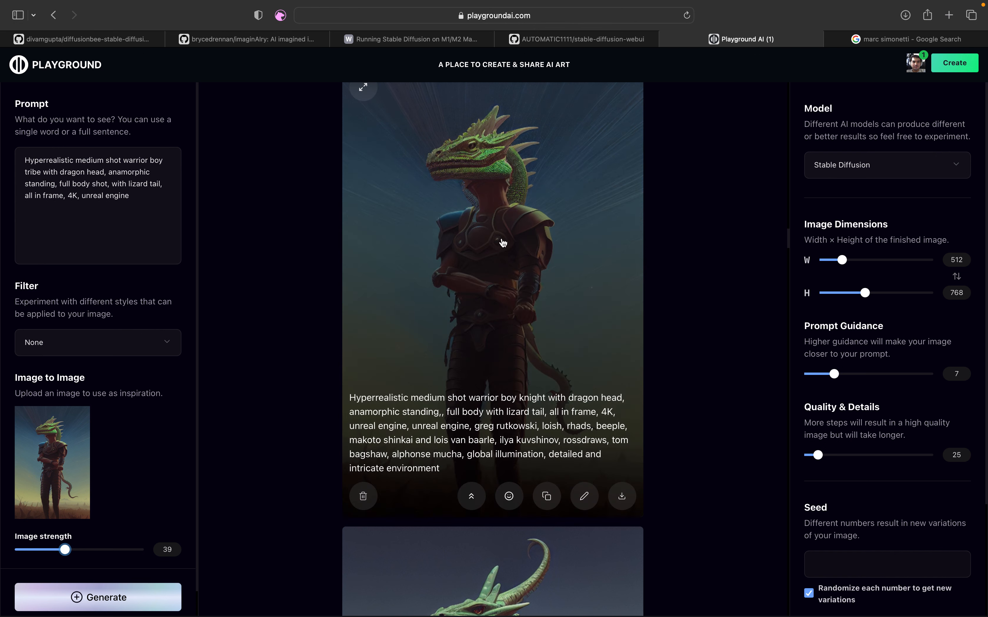
- Set prompt guidance to 20, quality and details to 58 and the filter to Delicate detail, and generate an image
left_click_drag(836, 375, 892, 376)
left_click_drag(818, 455, 848, 456)
left_click(123, 346)
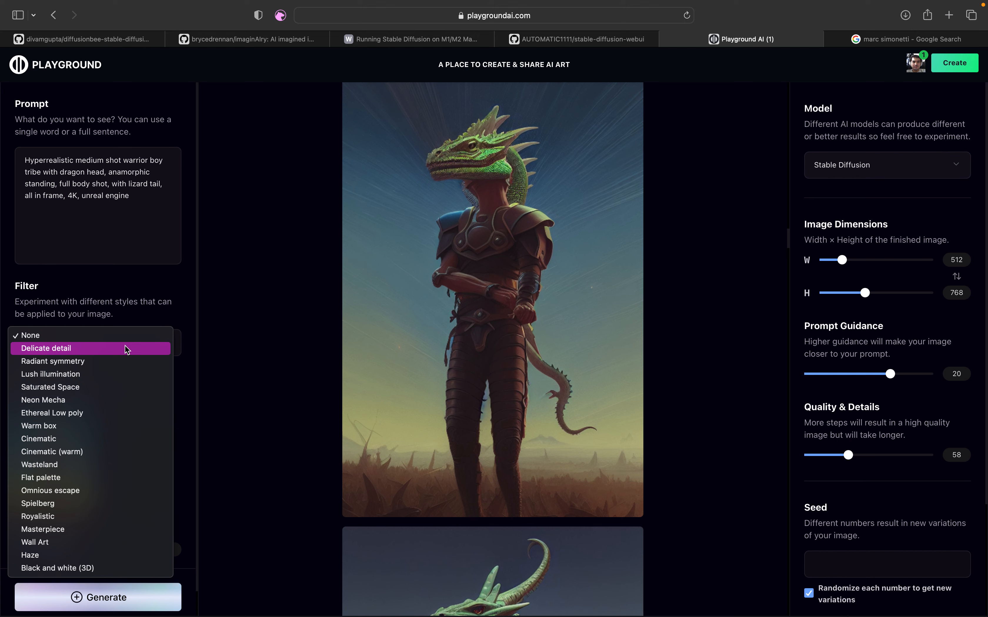
left_click(123, 348)
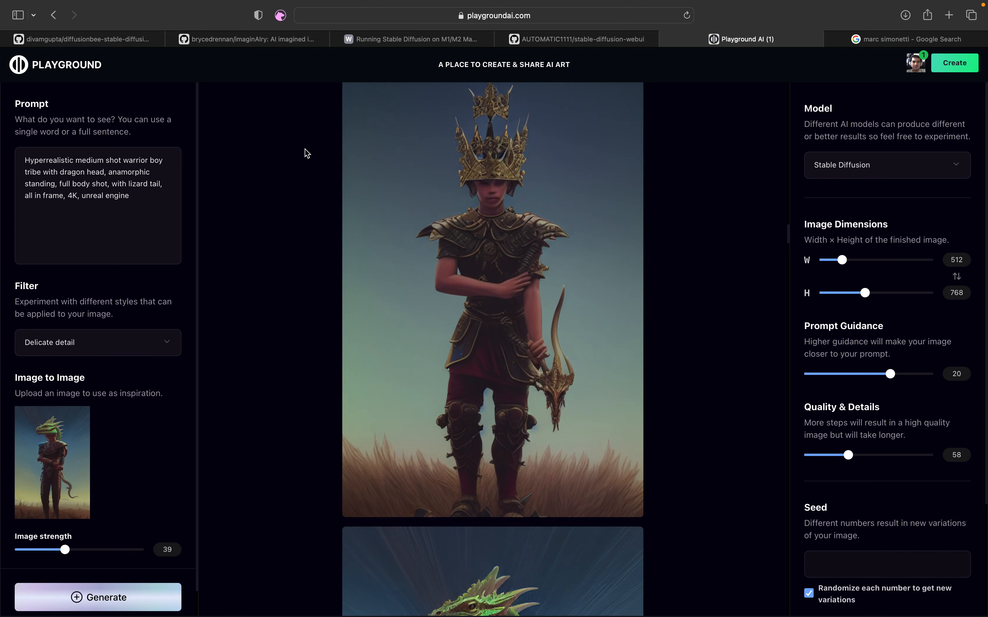
scroll(305, 152, "up", 20)
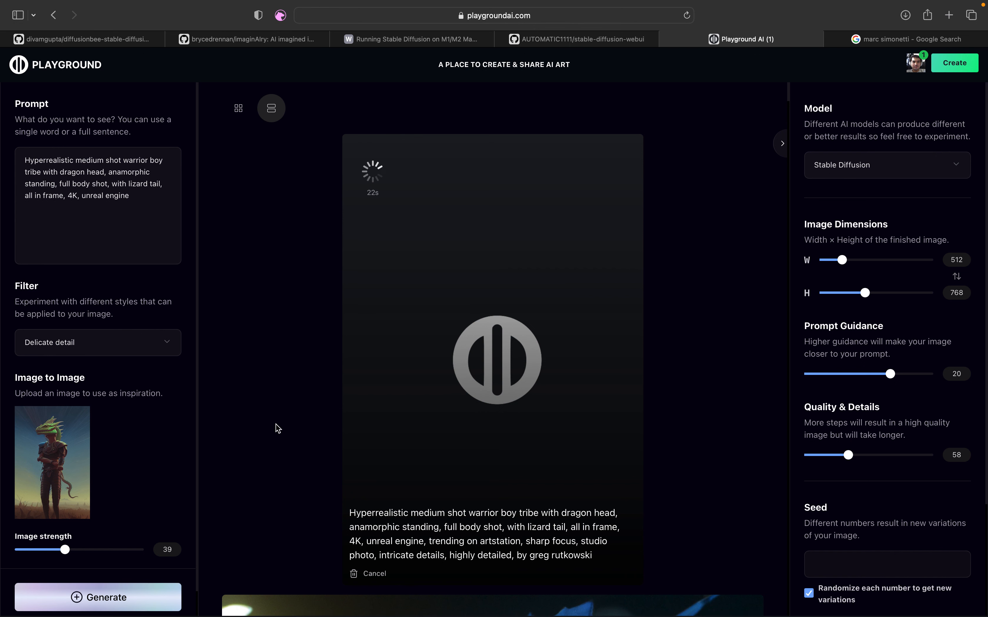
scroll(278, 428, "down", 10)
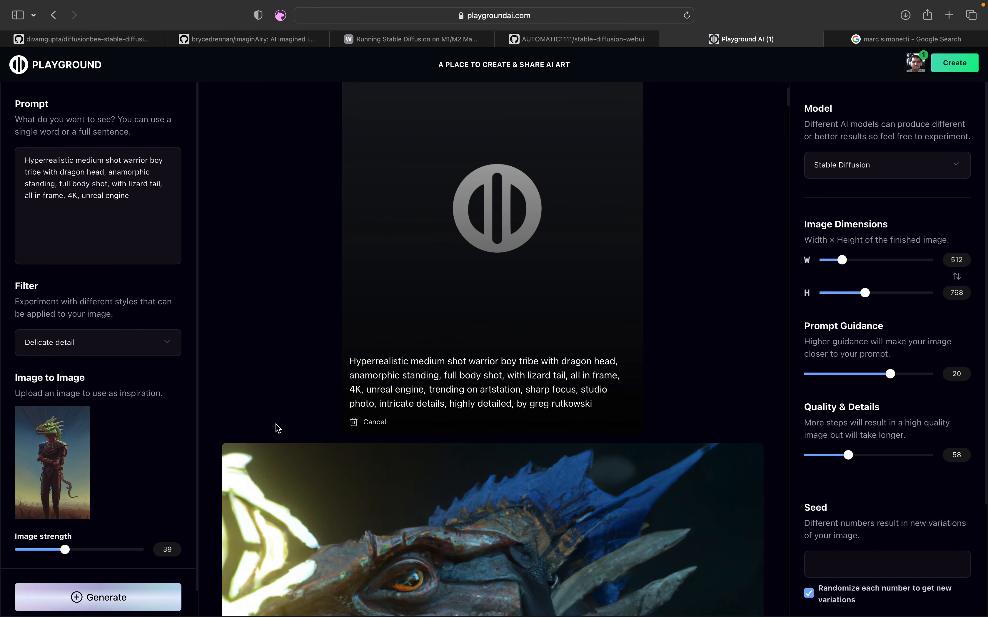
scroll(276, 424, "down", 15)
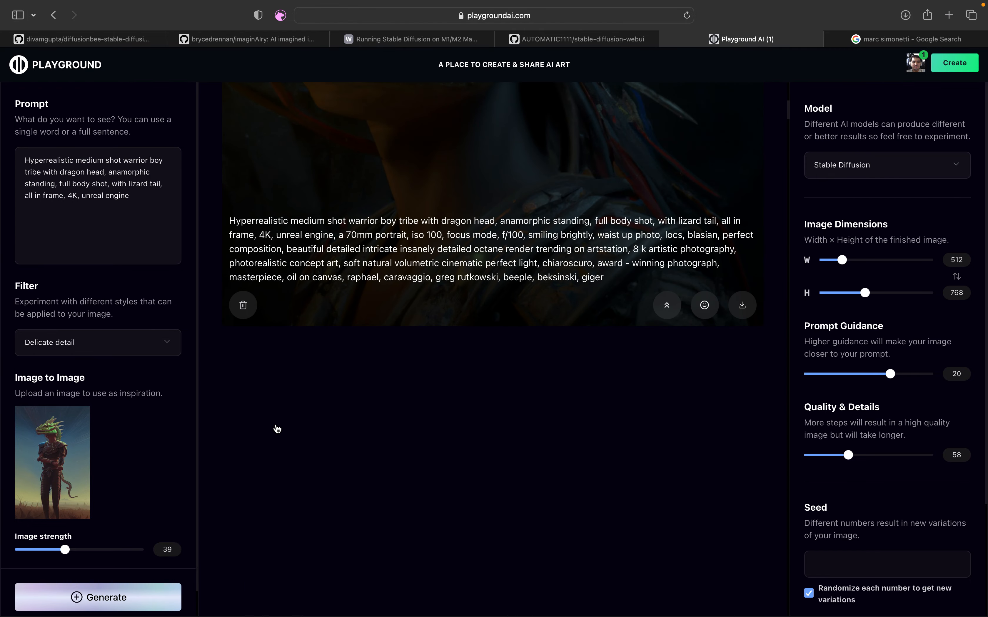
scroll(370, 428, "up", 20)
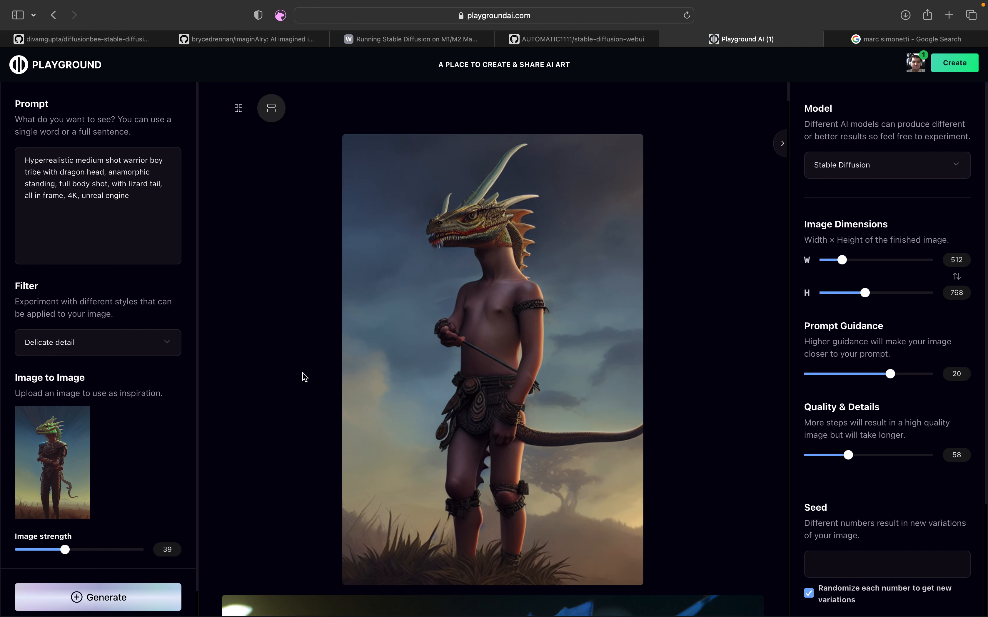
scroll(304, 377, "down", 3)
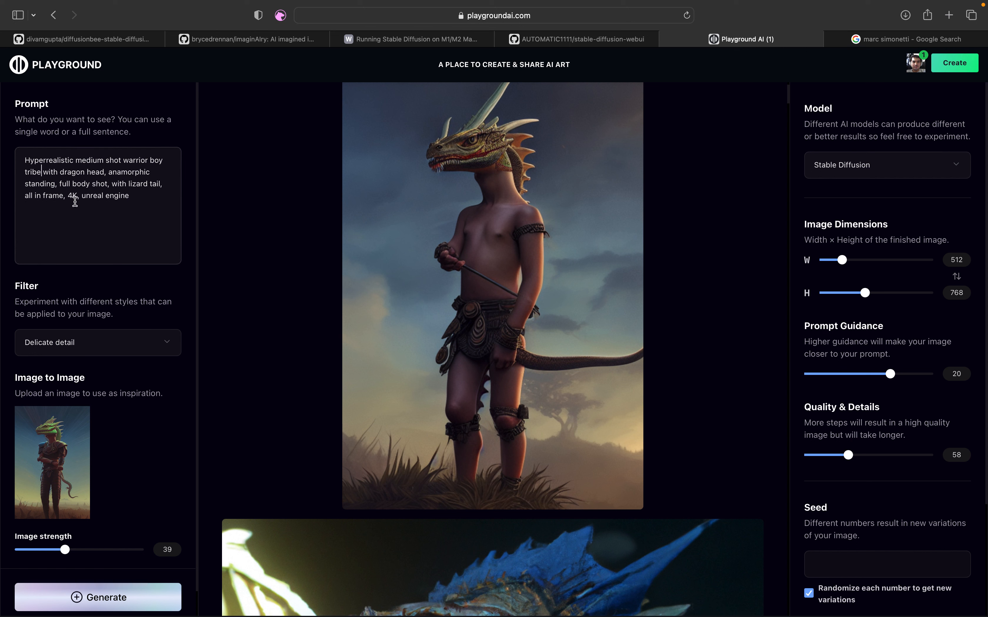
- Add "body full of tribal tattoo, holding weapon made of bones" to the prompt after "dragon head,"
left_click(107, 172)
type("body fu")
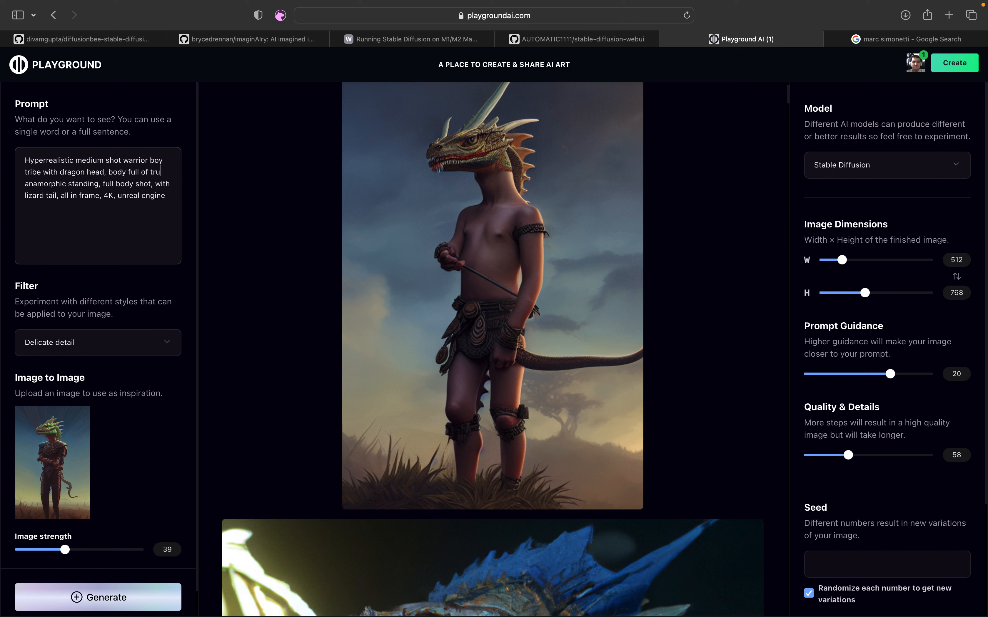
type("ll of tribal tattoo,")
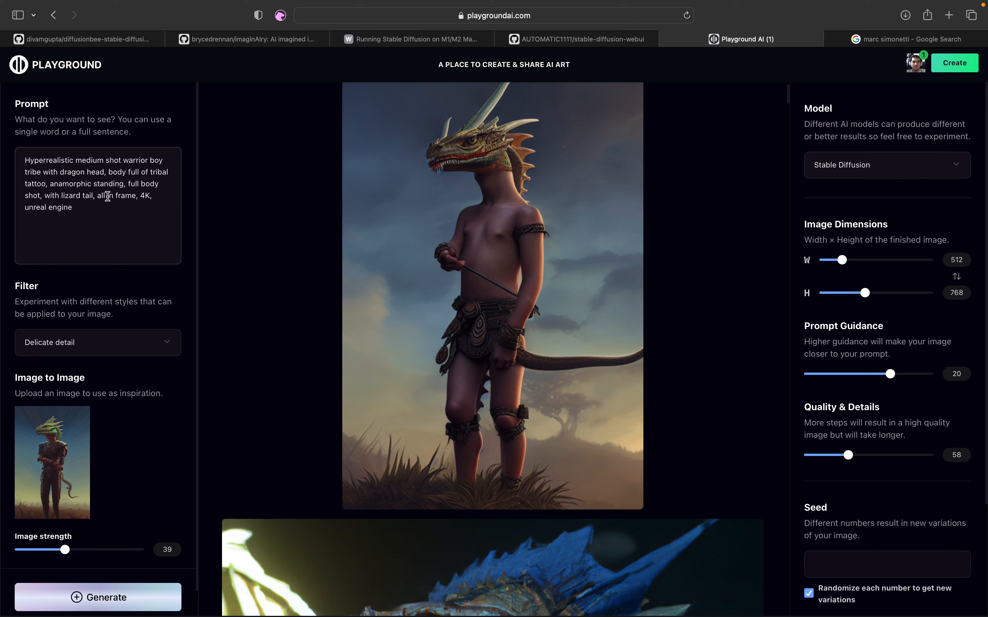
type("holding ")
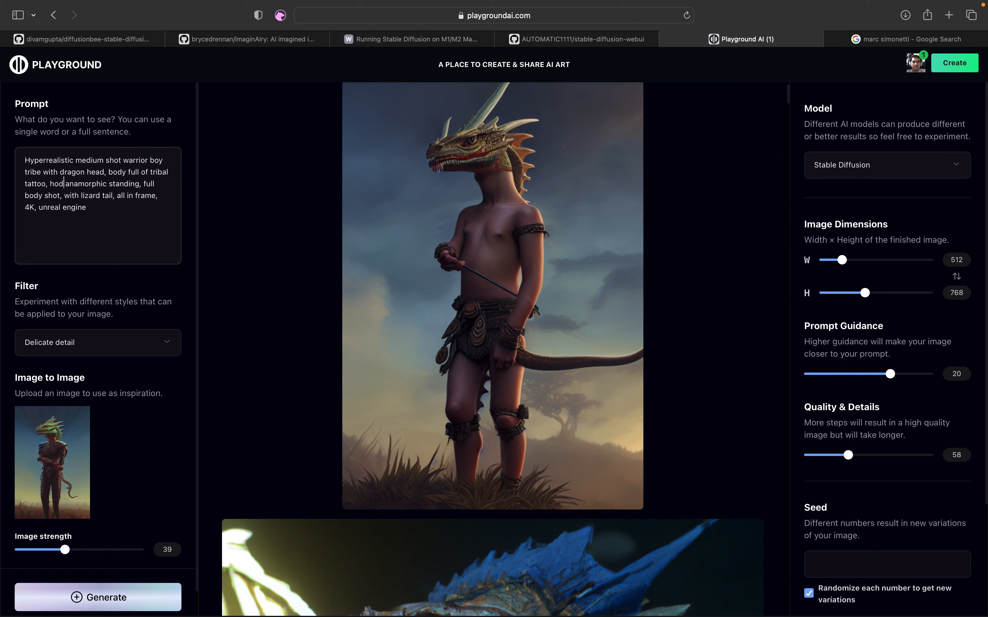
type("weapon made of")
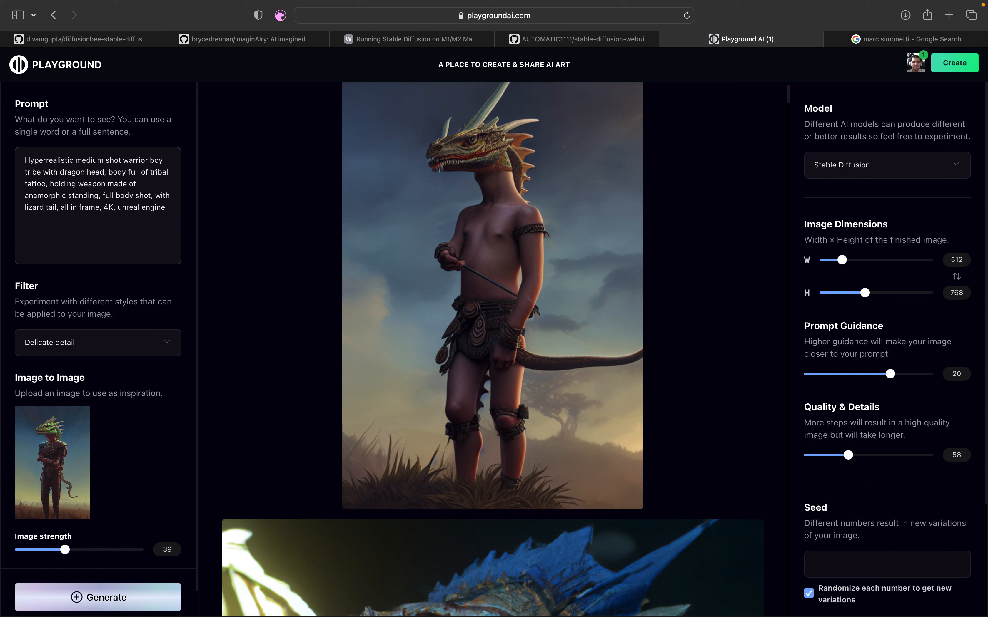
- Set image strength to 32, reset the filter to None and generate the tattooed warrior image
left_click_drag(64, 550, 57, 554)
left_click(138, 341)
left_click(136, 322)
left_click(85, 598)
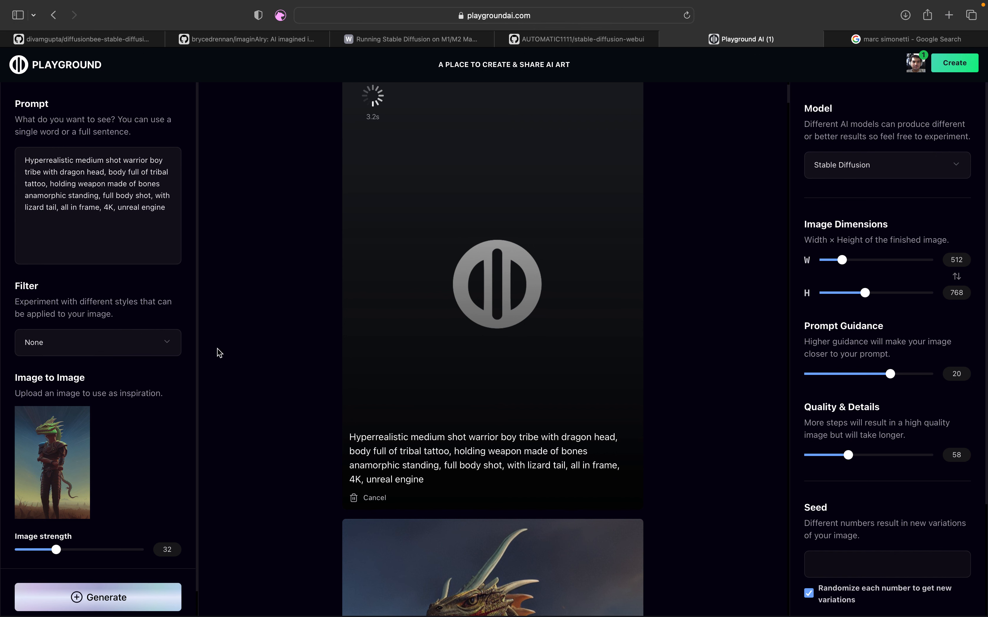
scroll(216, 353, "up", 3)
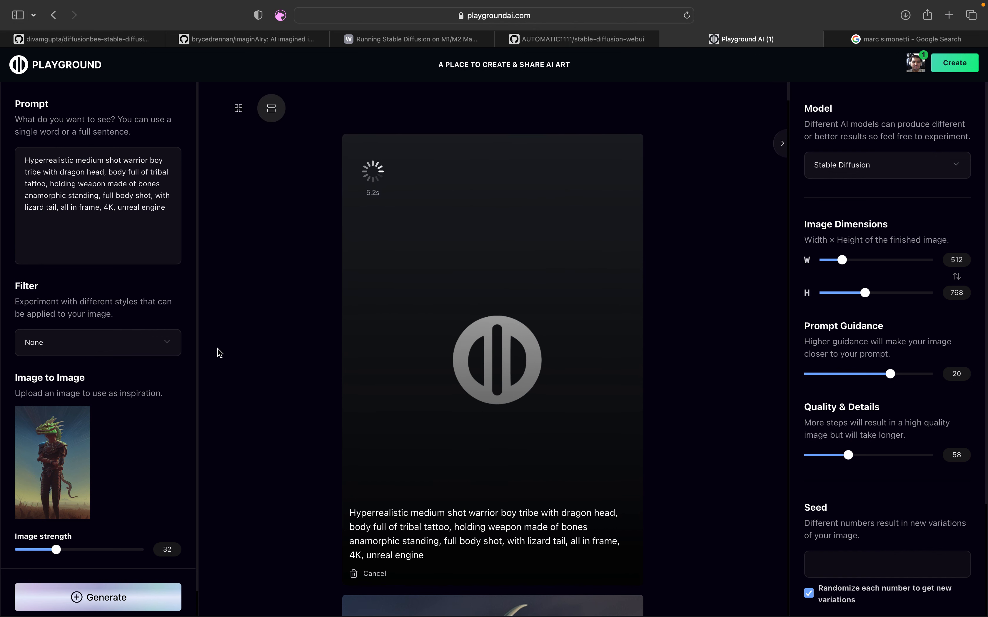
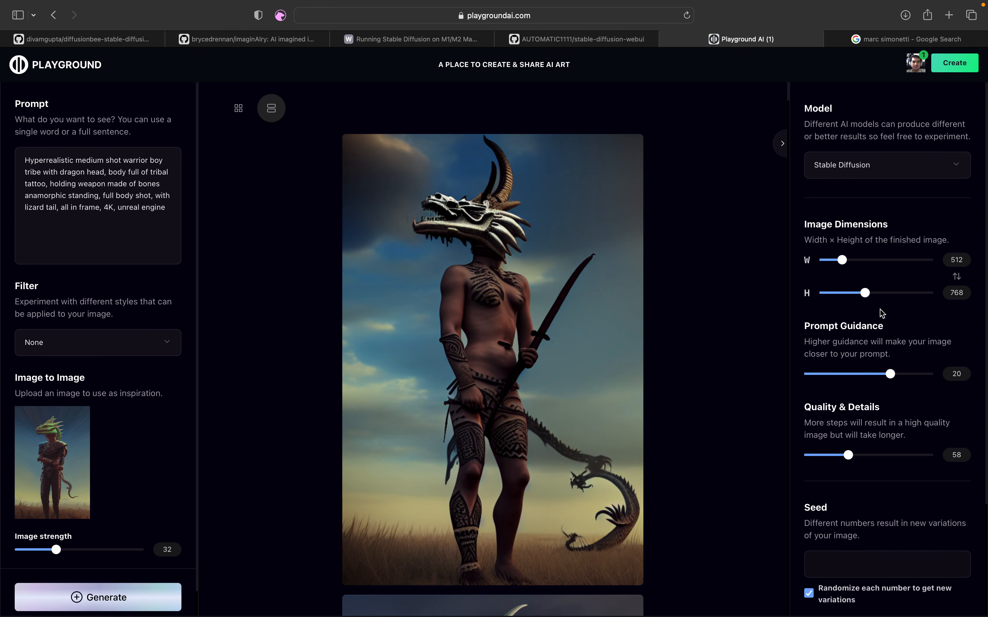
- Set prompt guidance to 14 and insert "clothing made of animal fur," after the tribal tattoo phrase in the prompt
left_click_drag(881, 379, 864, 375)
left_click(49, 183)
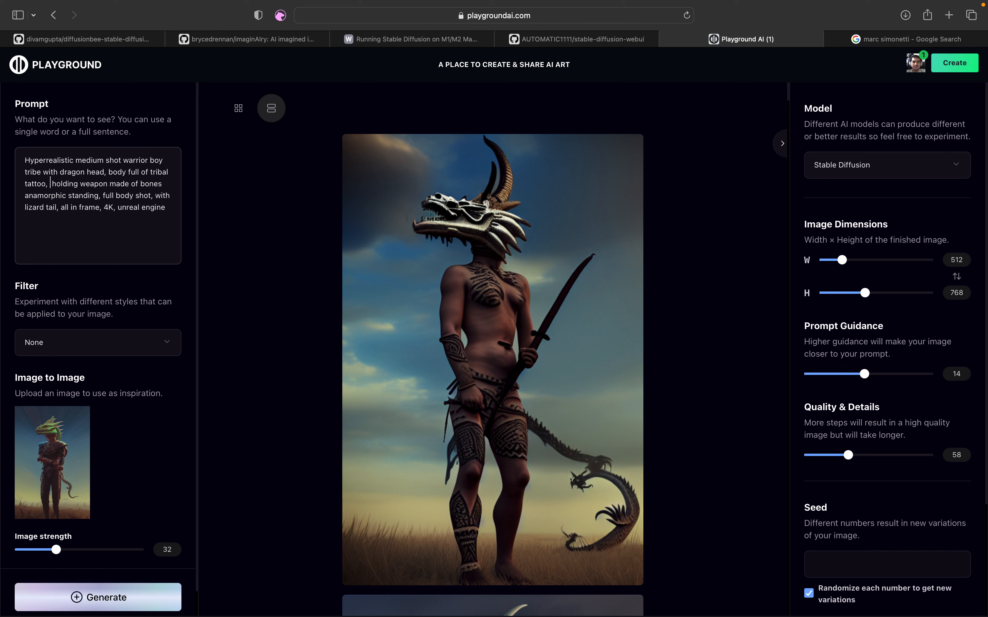
type("clothing mad")
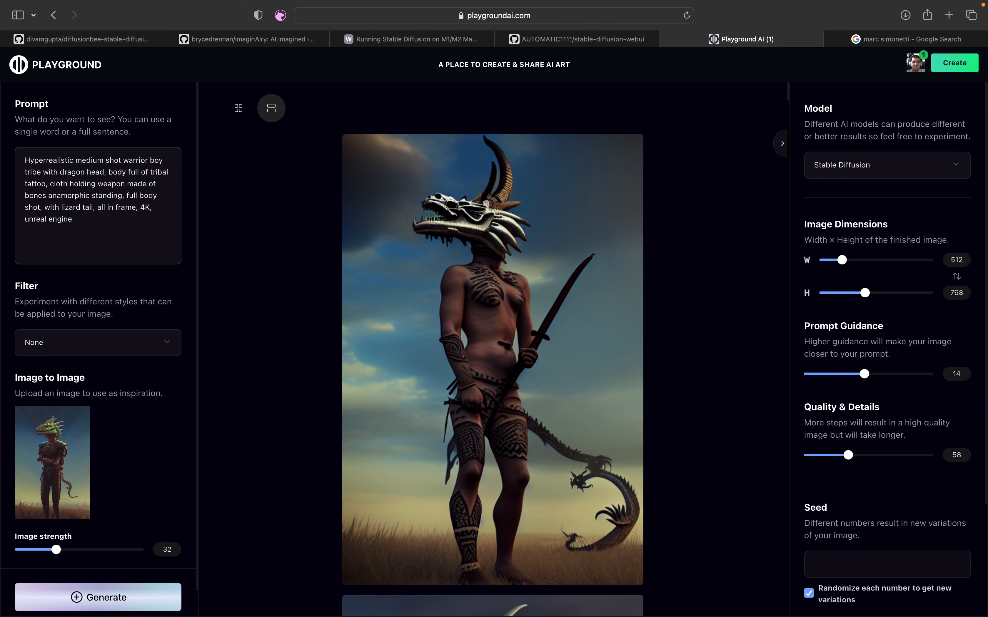
type("e of ")
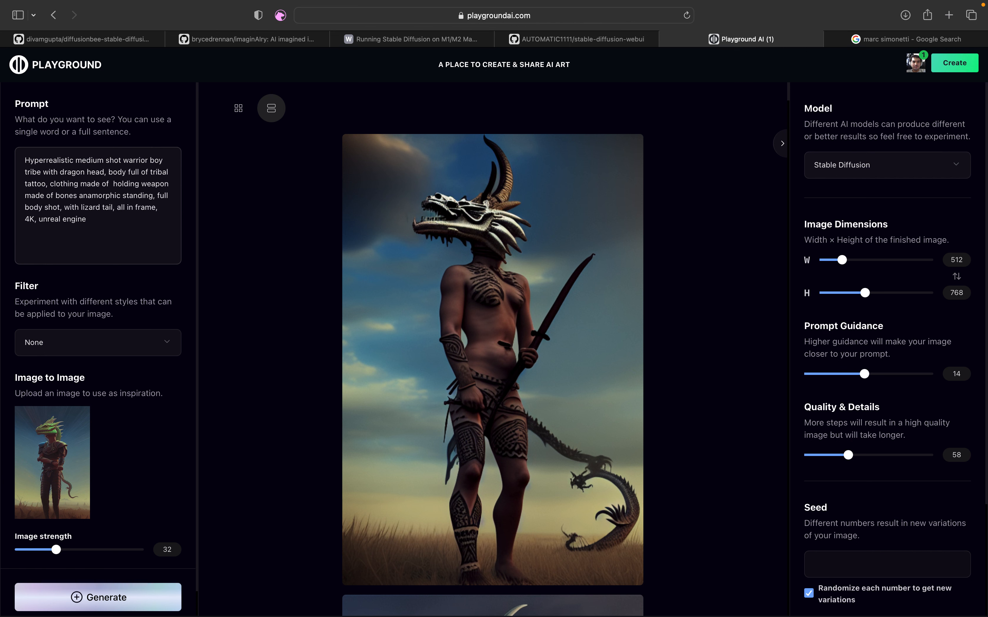
type("fur,")
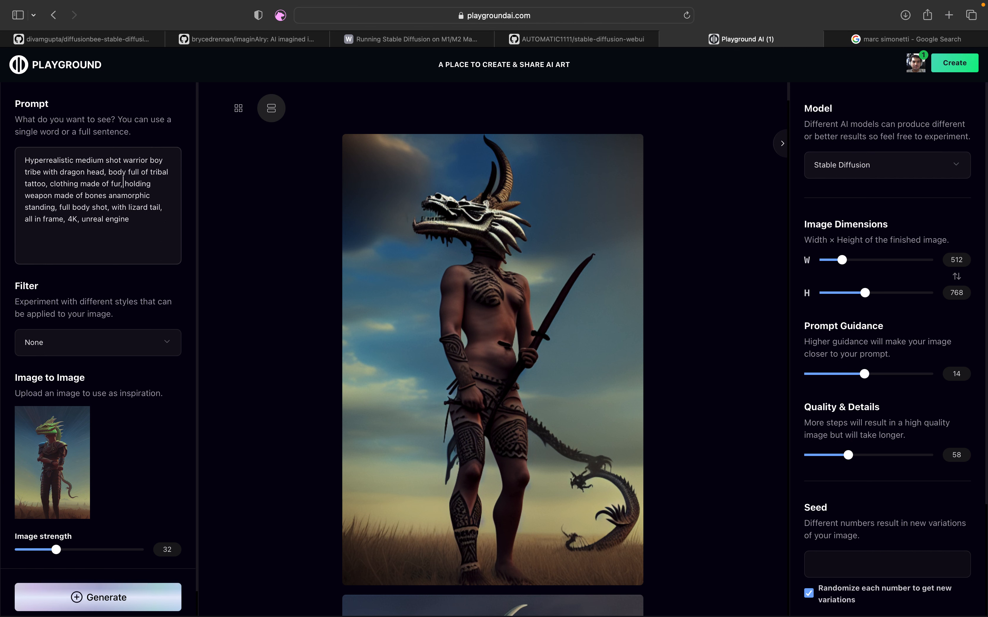
type("animals")
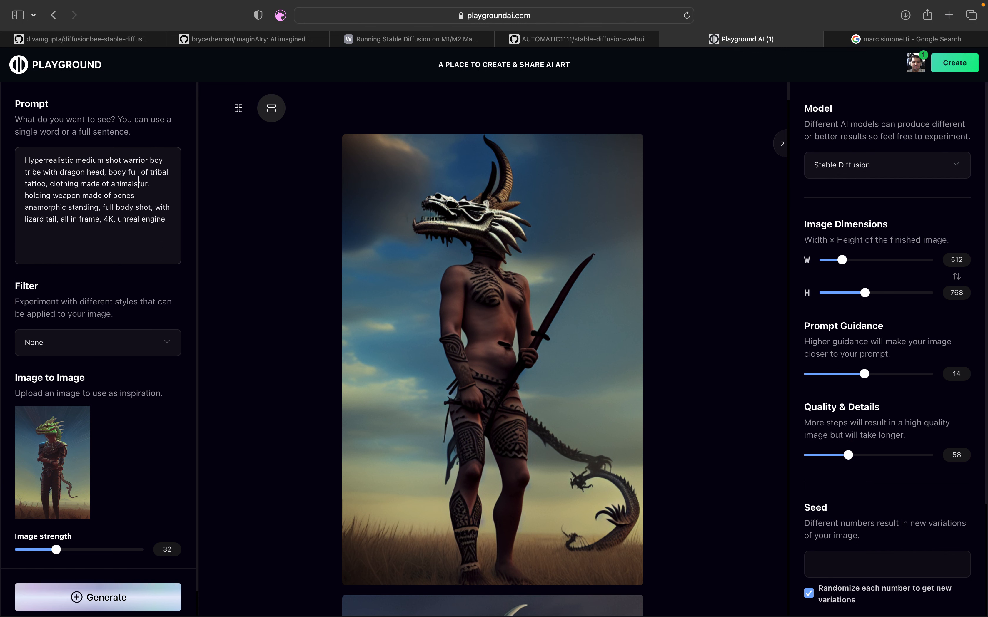
- Set image strength to 29, prompt guidance to 12 and the filter to Cinematic, and generate an image
left_click_drag(55, 550, 52, 549)
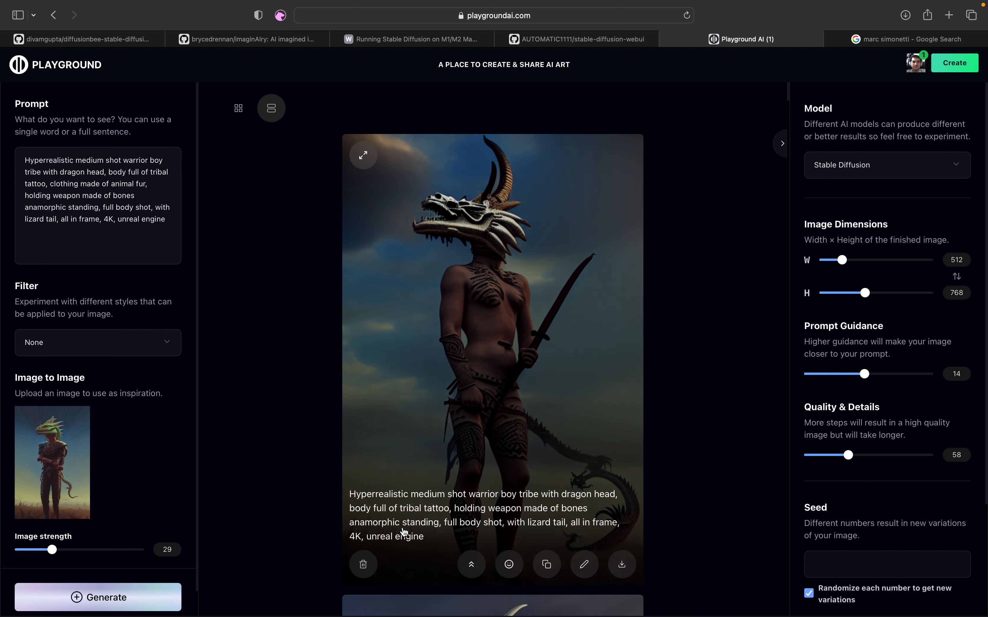
left_click_drag(864, 374, 856, 373)
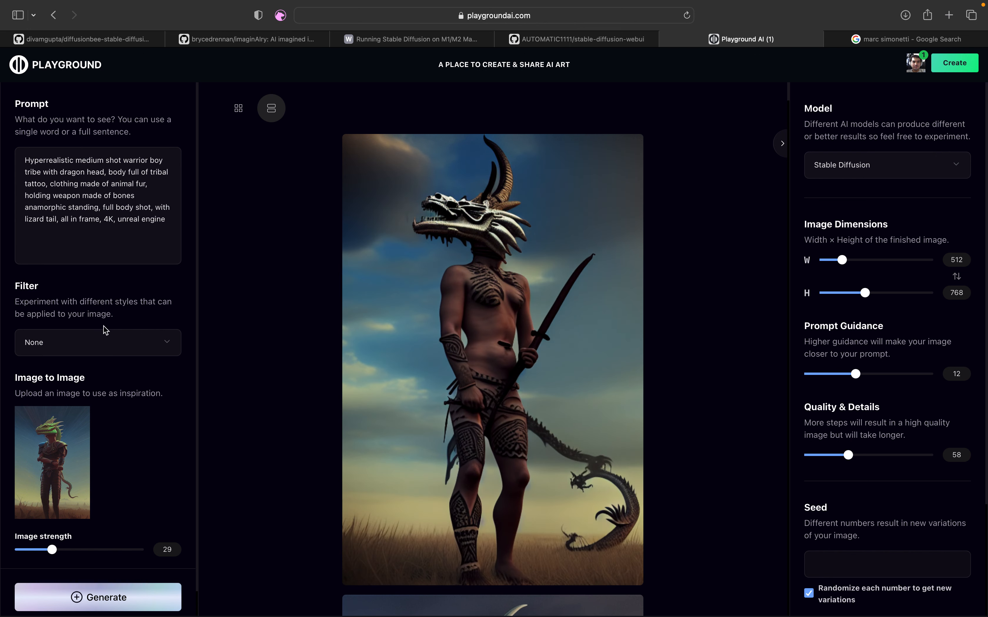
left_click(104, 337)
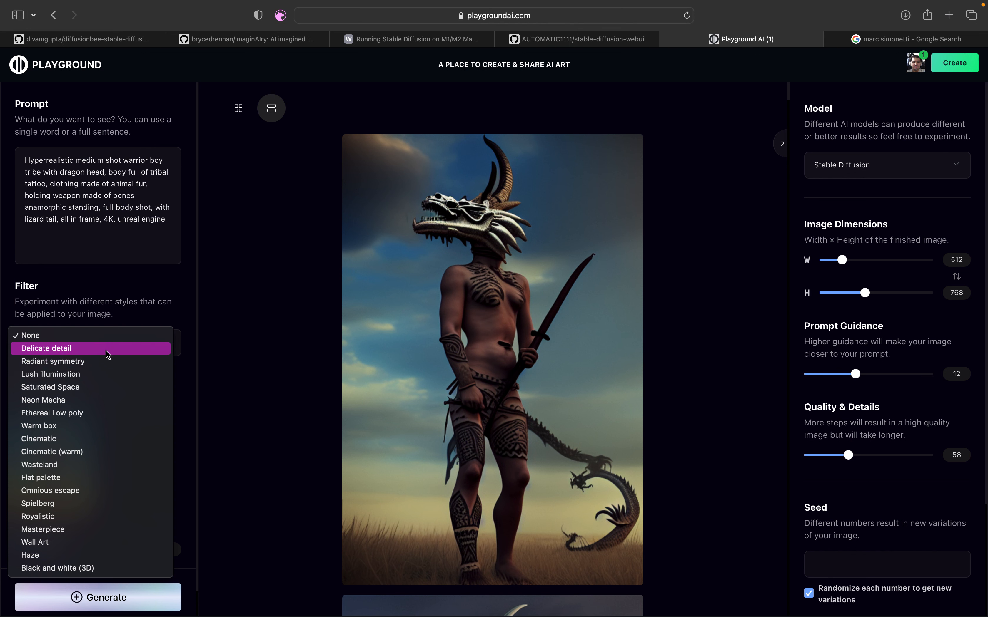
left_click(82, 439)
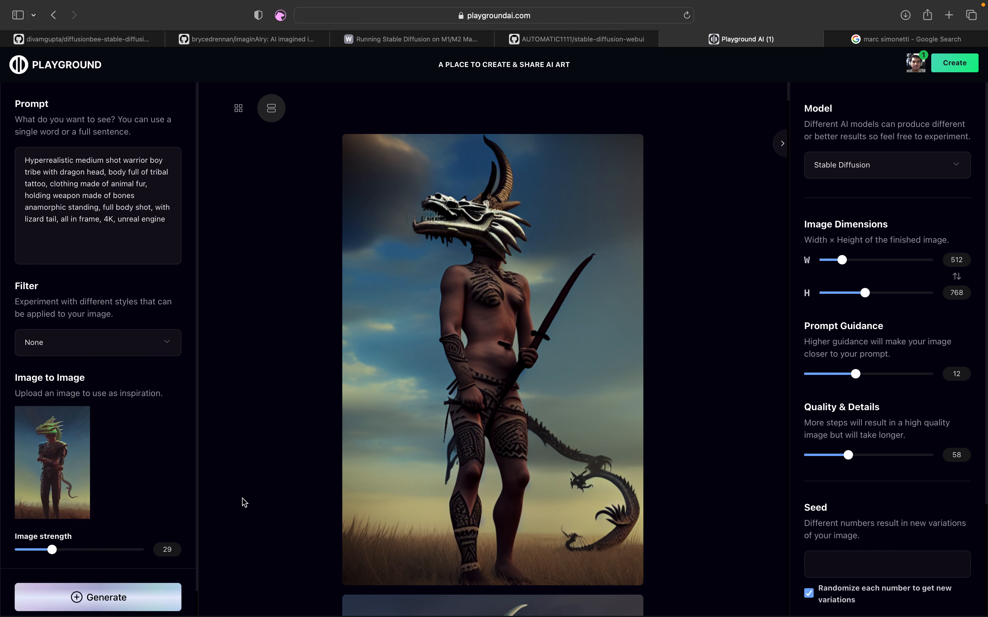
left_click(107, 590)
- Change the filter to Black and white (3D) and generate another image from the same prompt
left_click(132, 341)
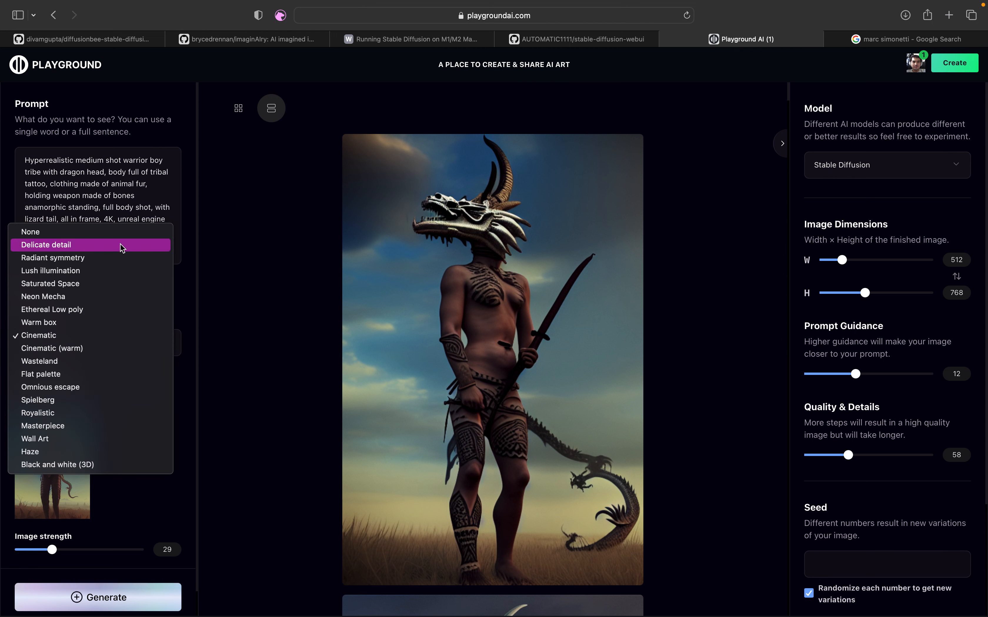
left_click(120, 469)
left_click(102, 598)
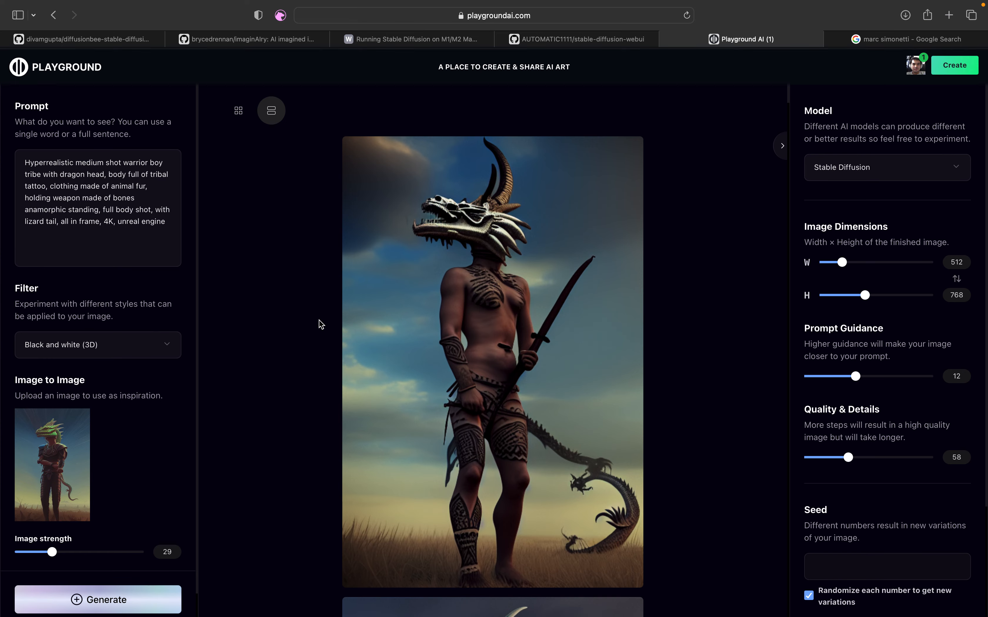
- Use the tattooed warrior with the bone dragon head as the image-to-image source and generate a new image
mouse_move(368, 404)
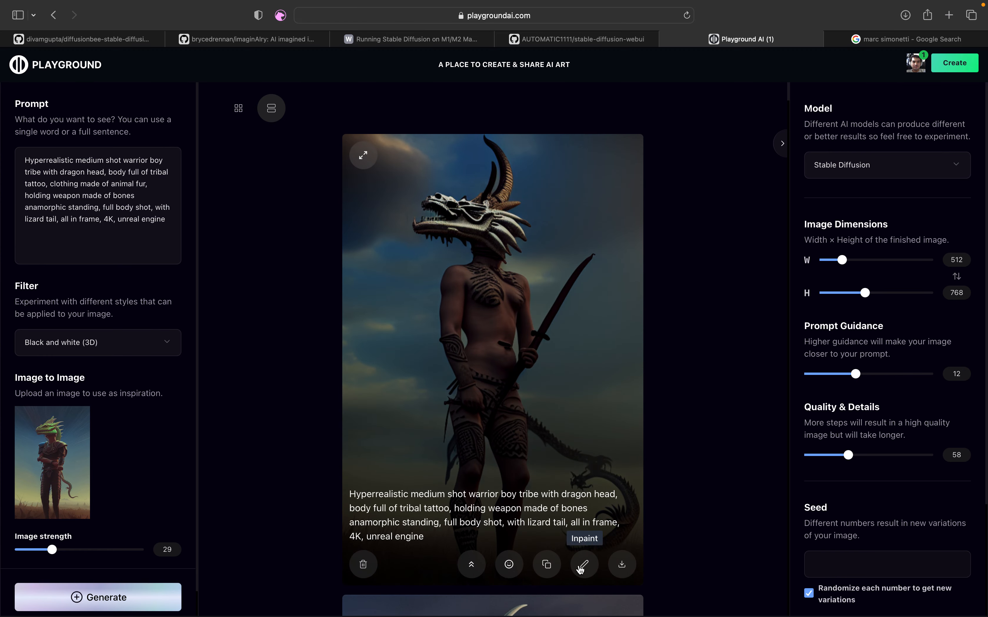
left_click(547, 567)
left_click(111, 600)
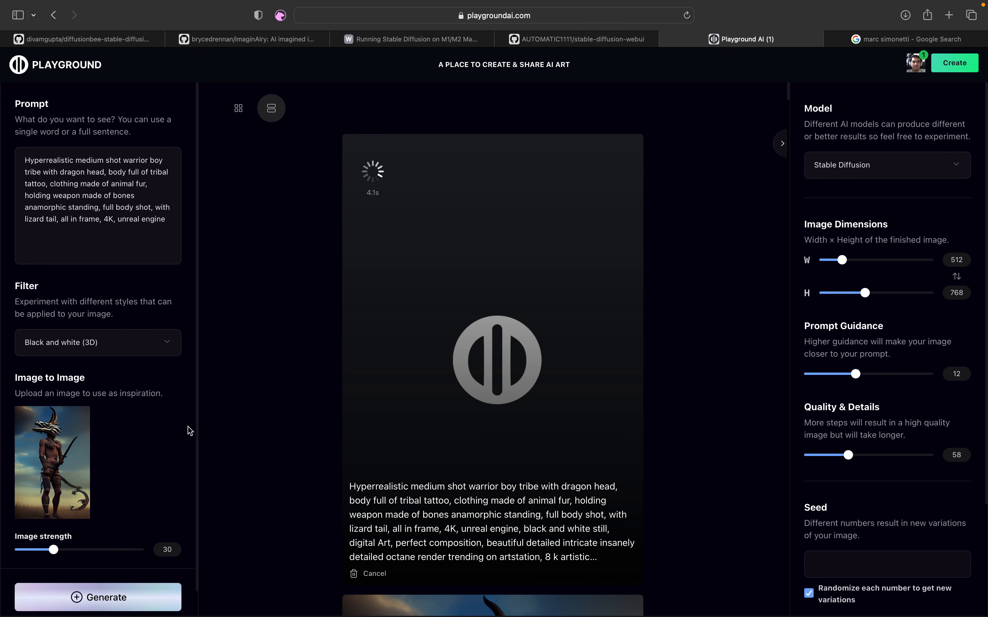
- Set the filter to Delicate detail, prompt guidance to 19, quality and details to 48 and image strength to 46, and generate
left_click(105, 342)
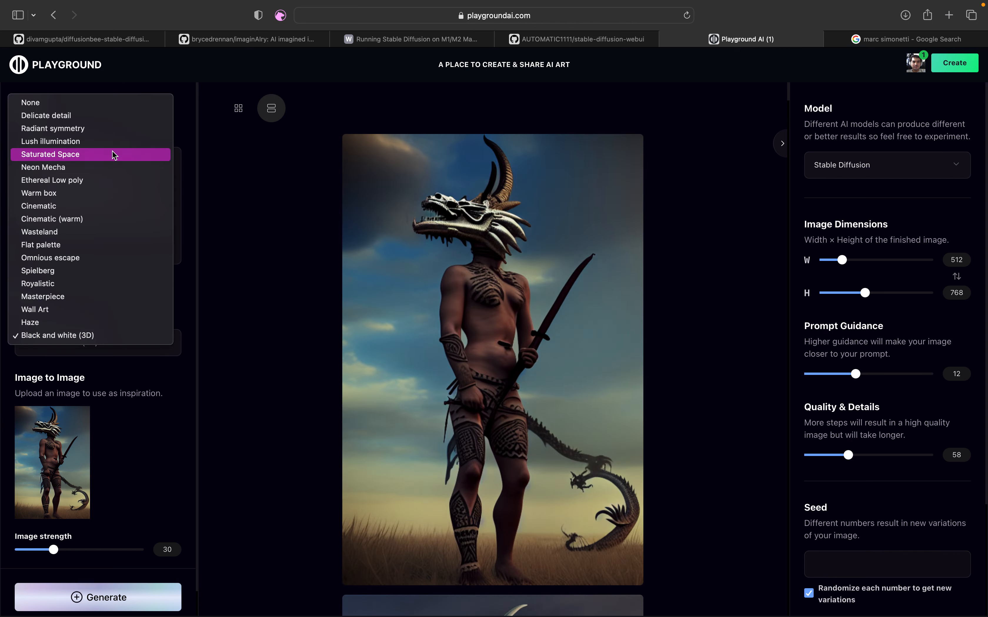
left_click(116, 118)
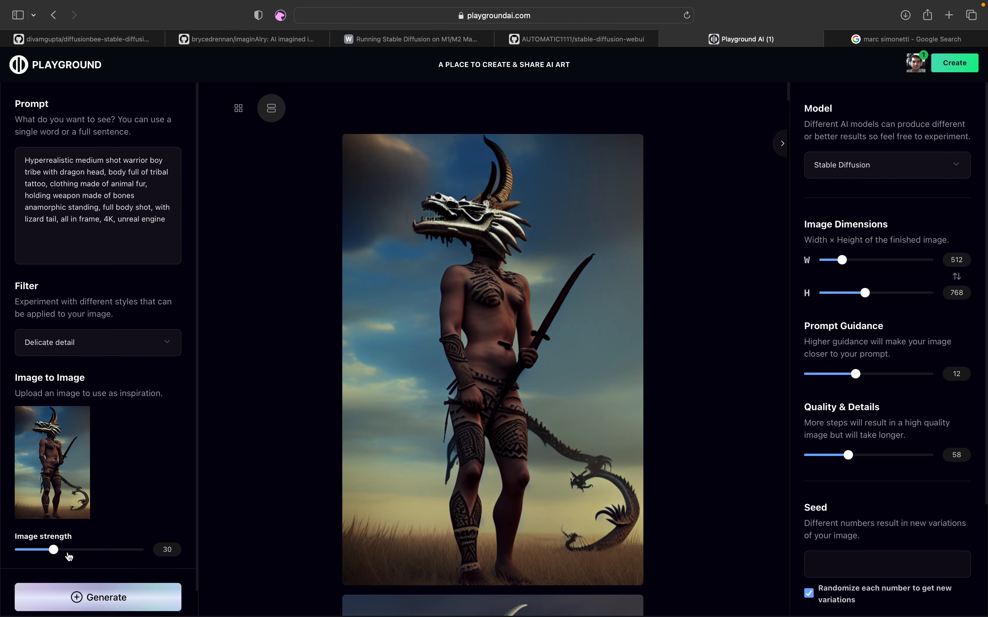
left_click(885, 374)
left_click_drag(848, 456, 839, 455)
left_click_drag(57, 554, 76, 554)
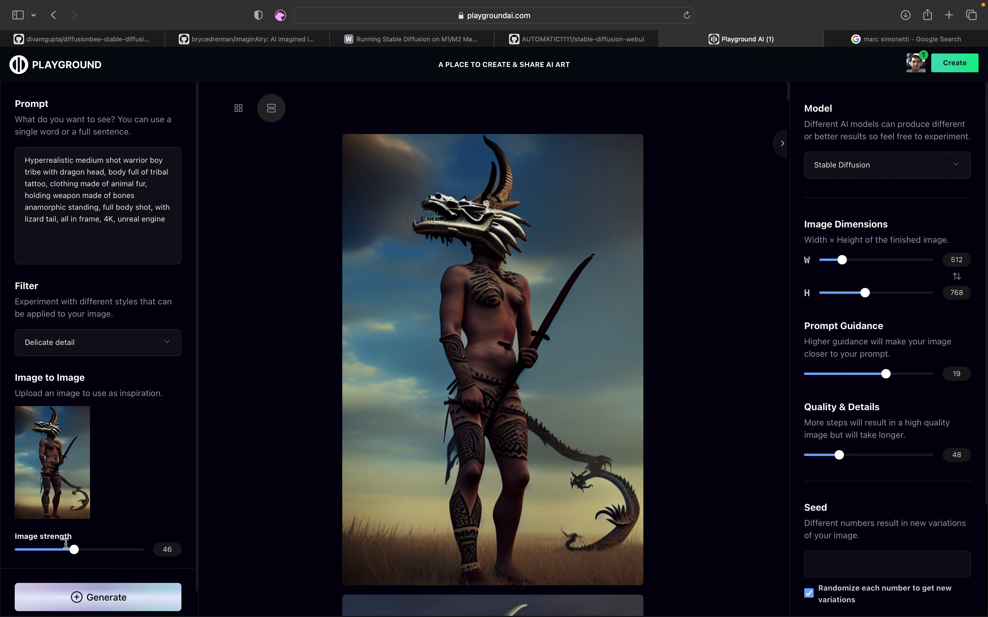
left_click(129, 601)
scroll(260, 339, "down", 8)
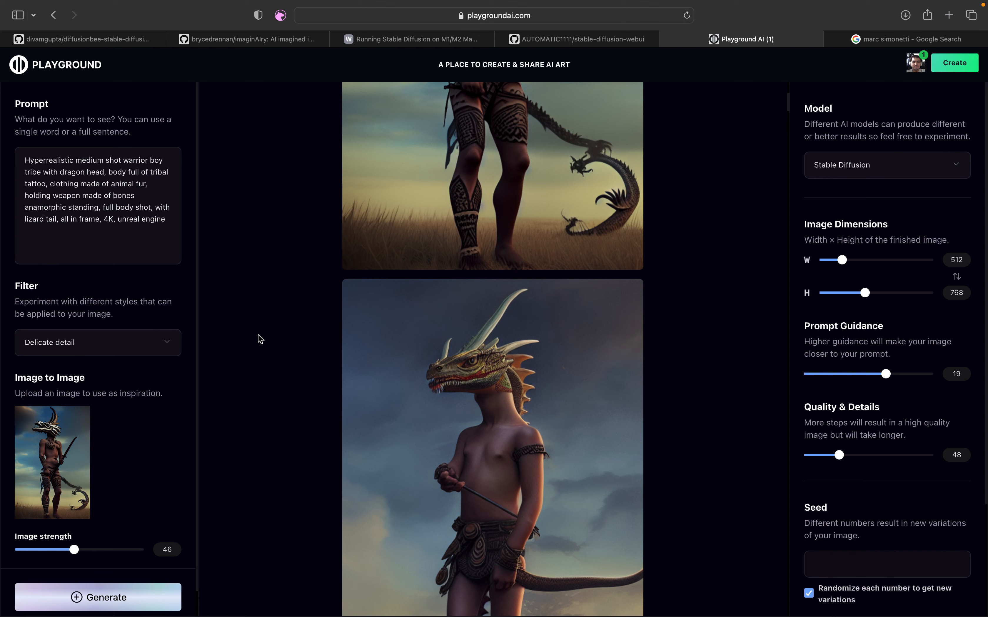
left_click(103, 599)
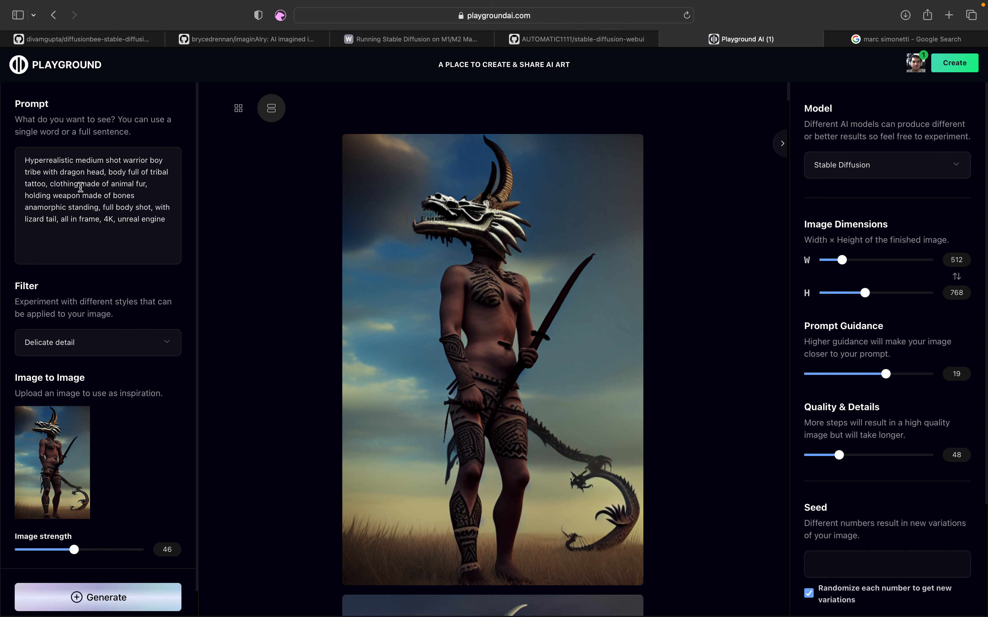
- Insert "wearing" before "clothing" in the prompt and generate from the earlier horned dragon-head warrior holding a thin weapon as the source image
left_click(50, 184)
type("wearing")
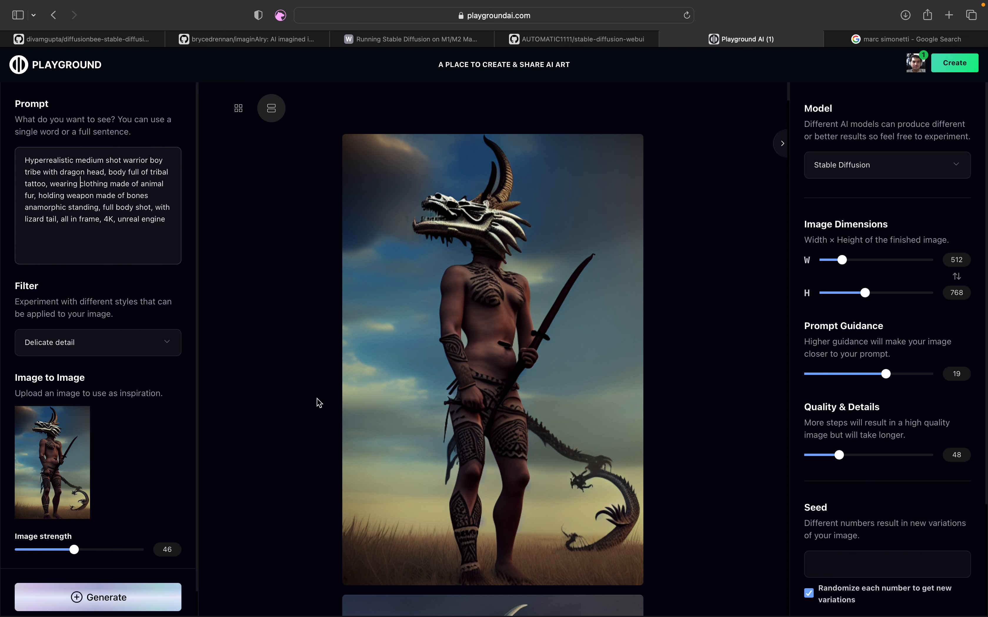
scroll(319, 401, "down", 10)
scroll(509, 454, "down", 5)
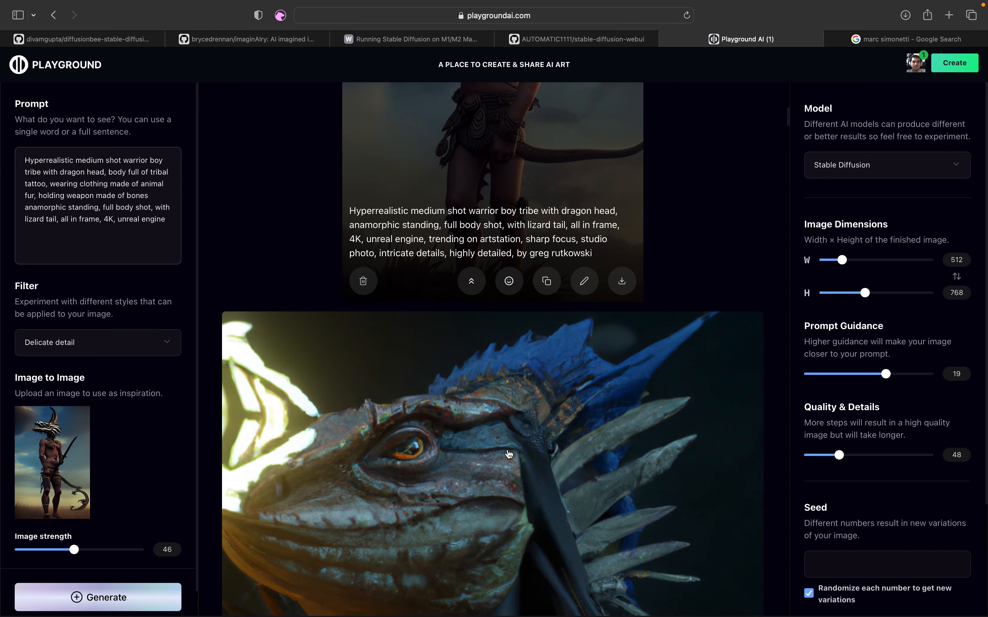
scroll(510, 409, "up", 5)
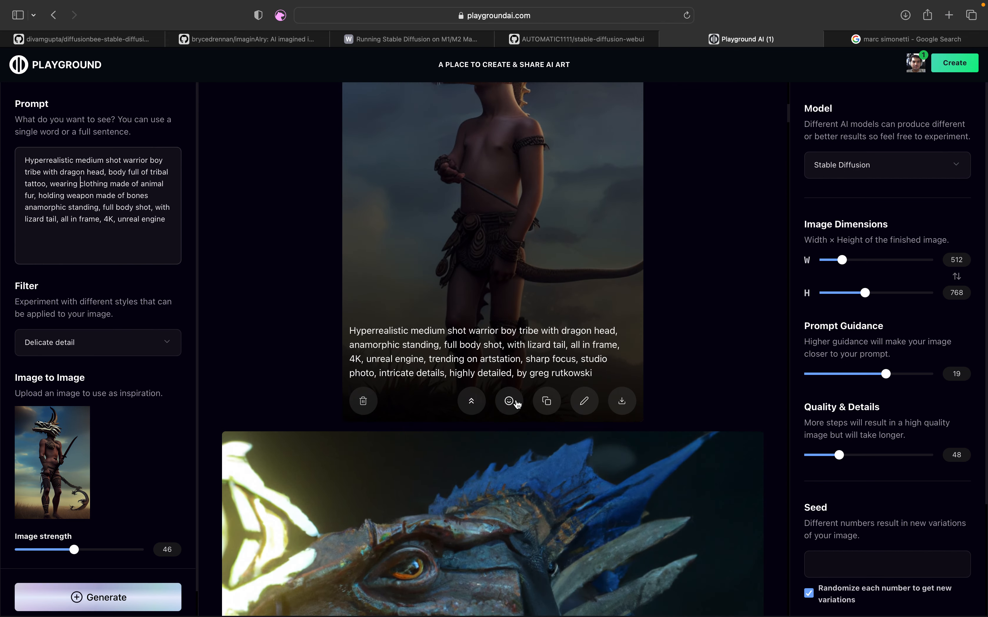
left_click(547, 403)
left_click(117, 598)
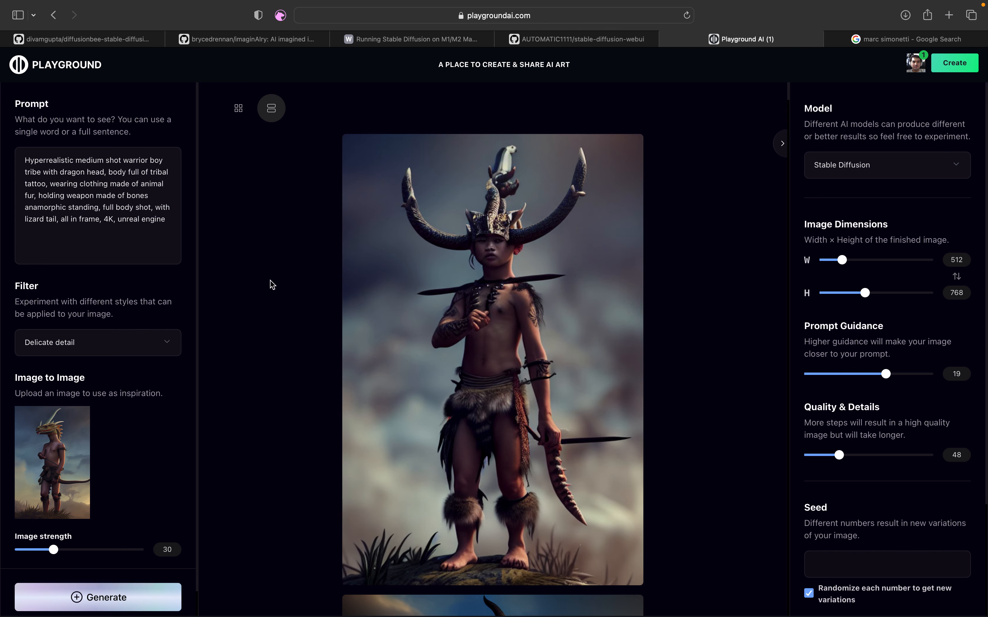
- Set image strength to 39, prompt guidance to 21 and quality and details to 44
left_click_drag(52, 551, 66, 551)
left_click_drag(887, 375, 894, 378)
left_click_drag(839, 456, 835, 455)
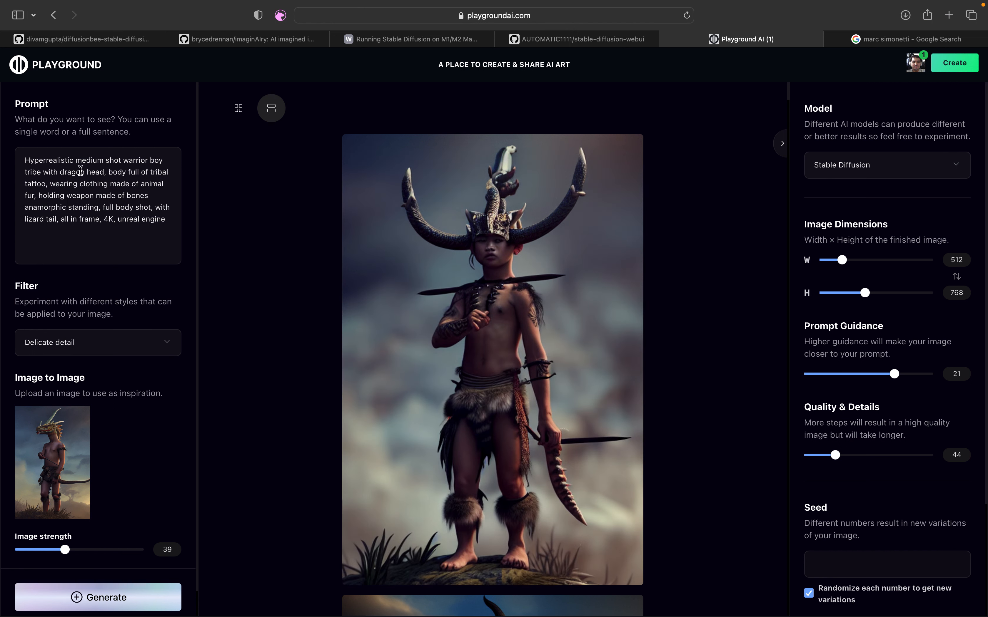
- Change "warrior boy tribe" in the prompt to "tribe kid" and submit the generation
double_click(154, 161)
type("kid")
left_click(34, 170)
key("BackSpace")
double_click(35, 170)
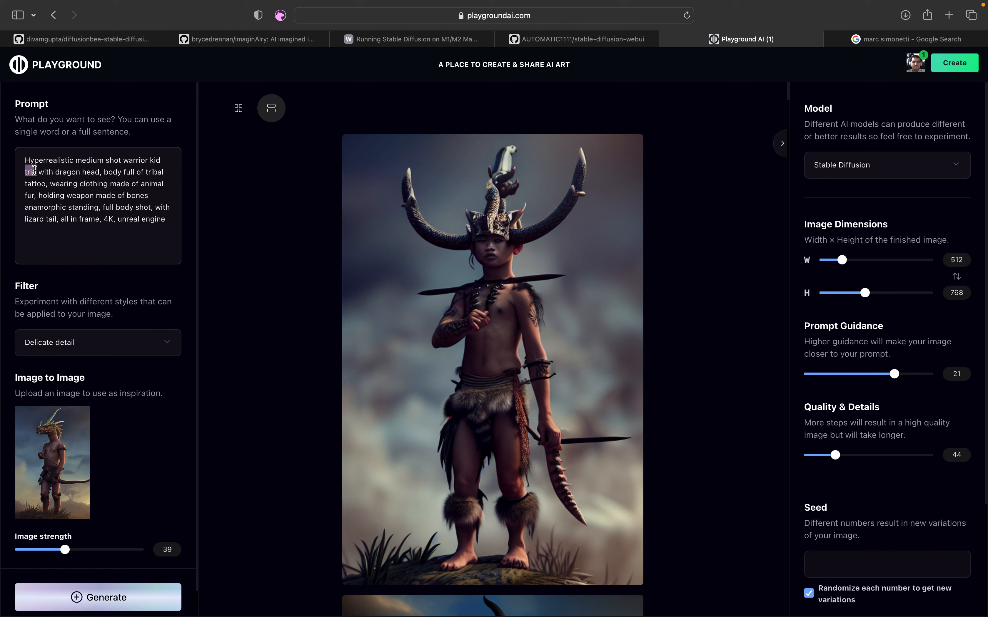
key("BackSpace")
double_click(135, 160)
type("tribe")
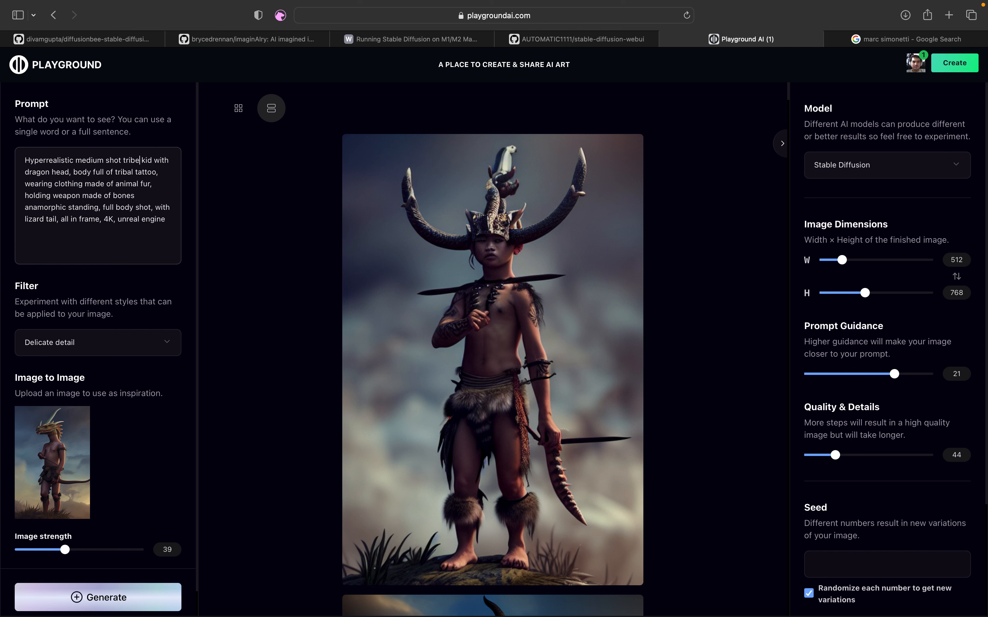
left_click(103, 597)
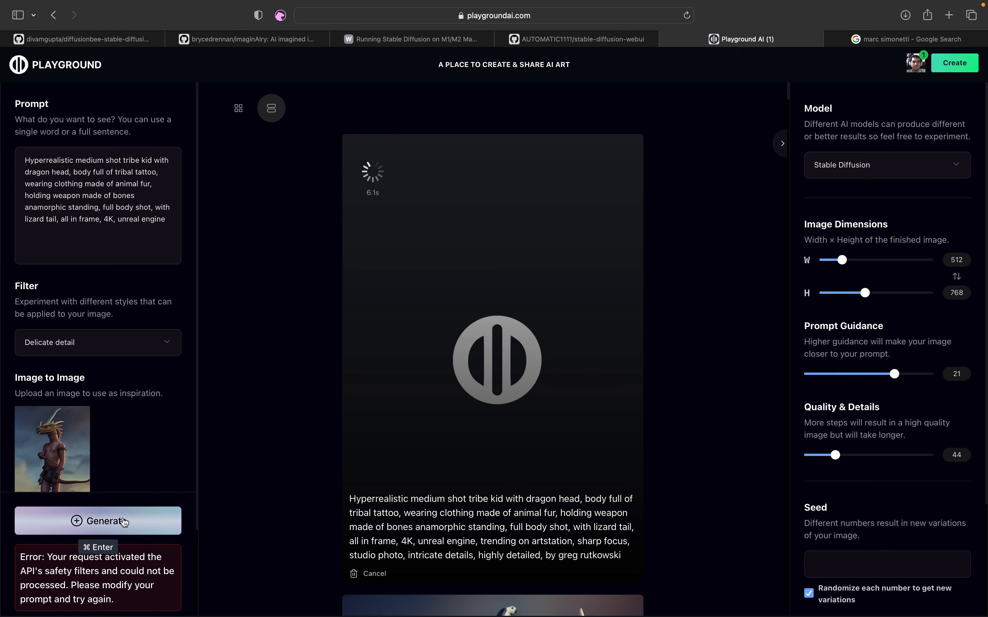
left_click(150, 531)
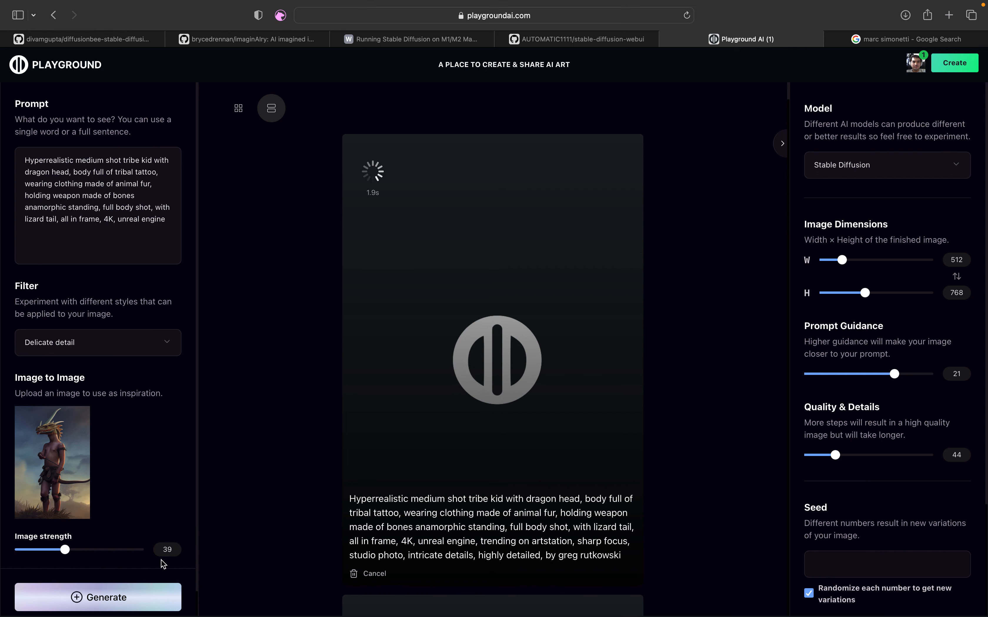
- Replace "kid" with "man" in the prompt and generate an image
double_click(146, 160)
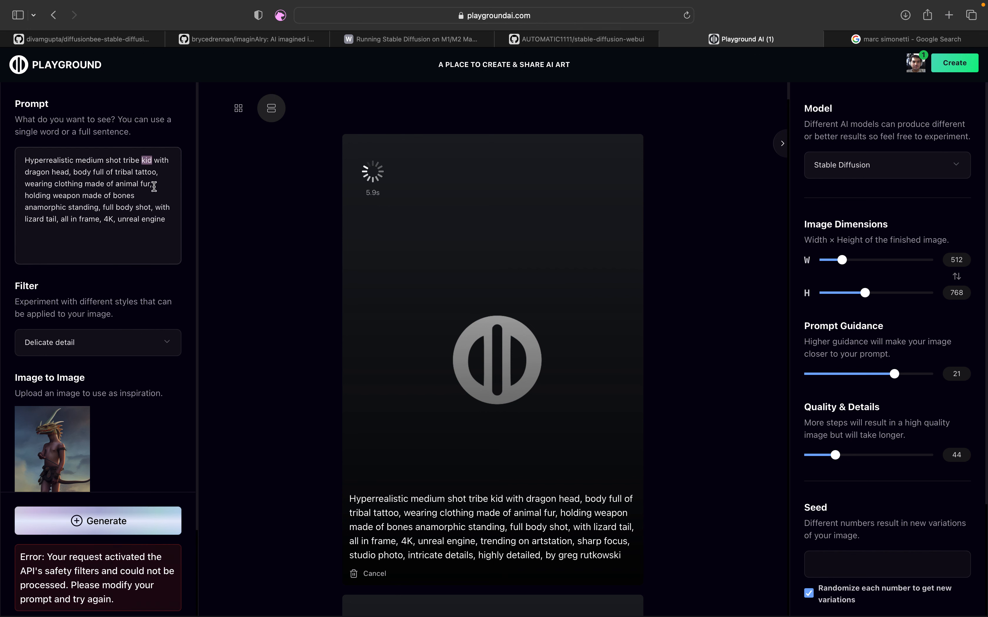
type("man")
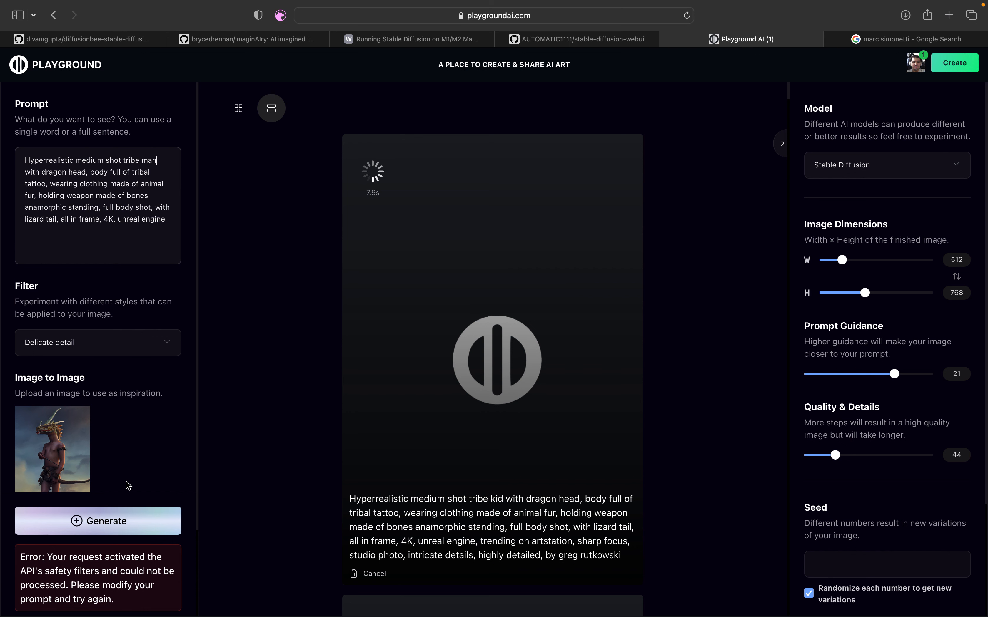
left_click(131, 530)
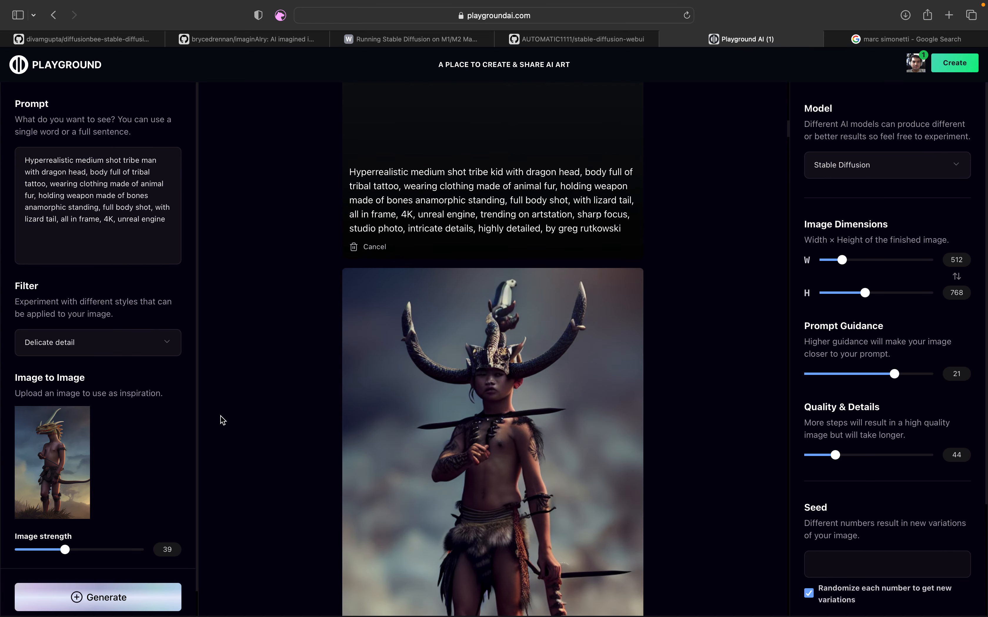
- Cancel the oldest pending "tribe kid" generation in the image feed
scroll(268, 395, "down", 15)
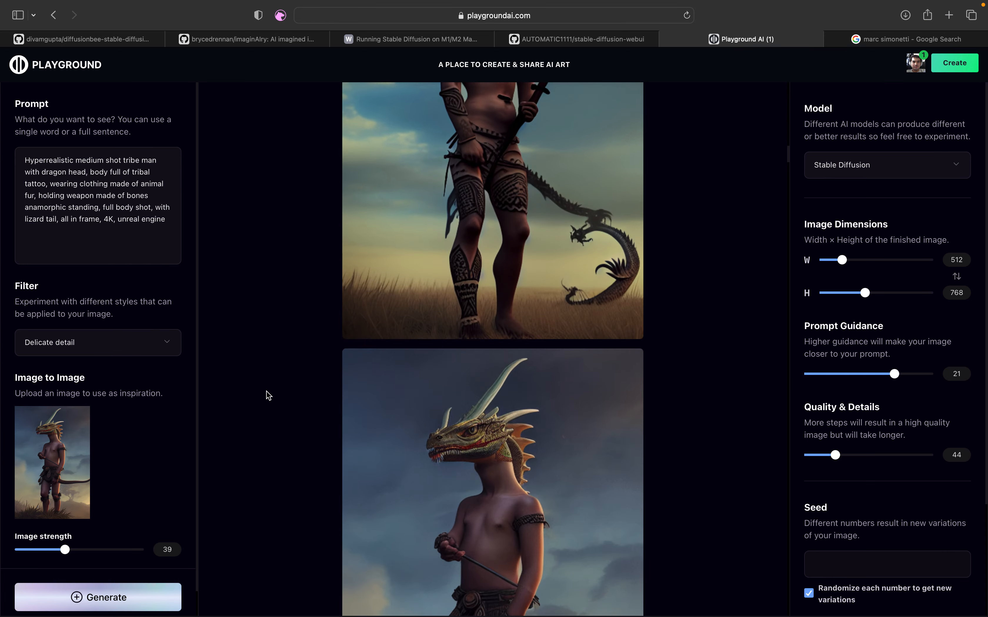
scroll(268, 395, "down", 10)
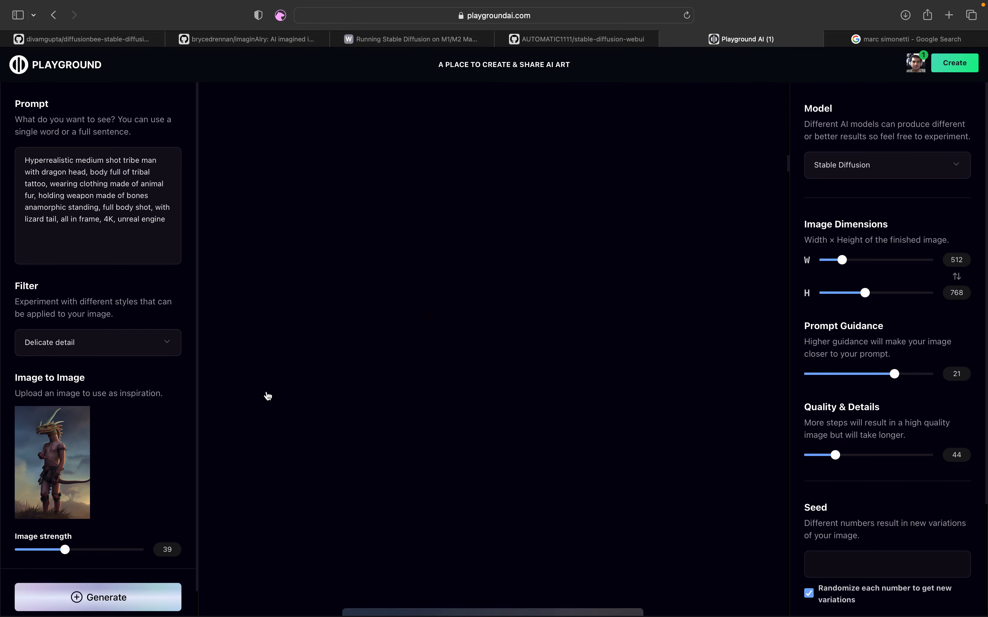
scroll(266, 394, "up", 8)
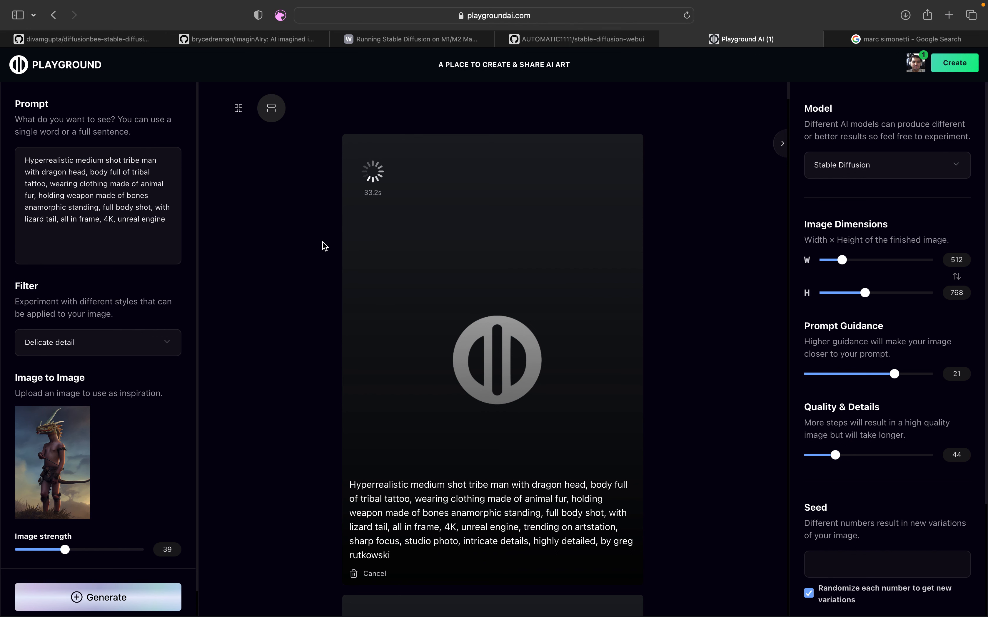
scroll(570, 288, "down", 2)
scroll(570, 289, "down", 15)
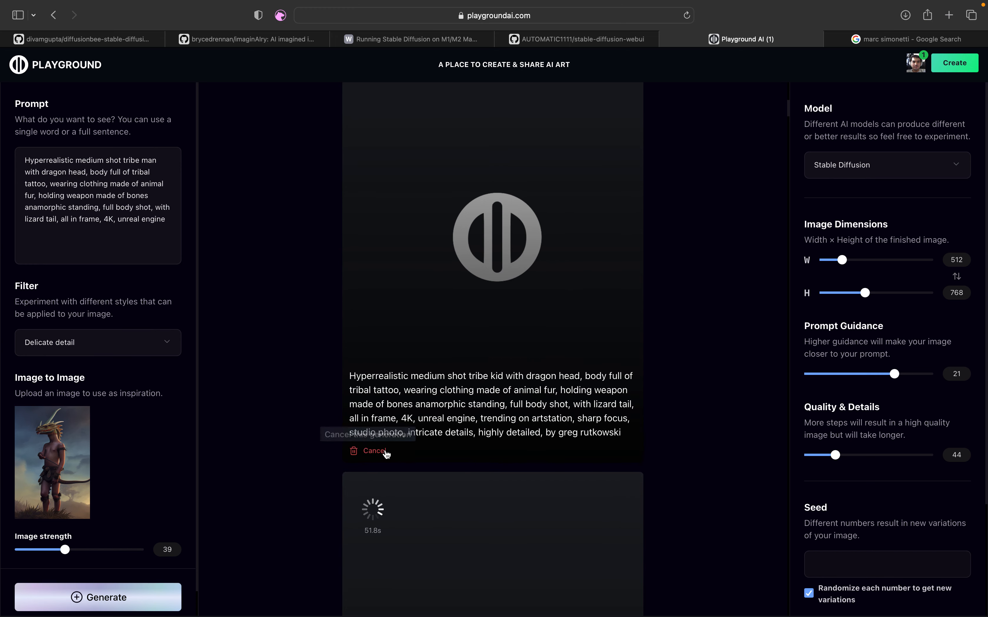
scroll(386, 455, "down", 10)
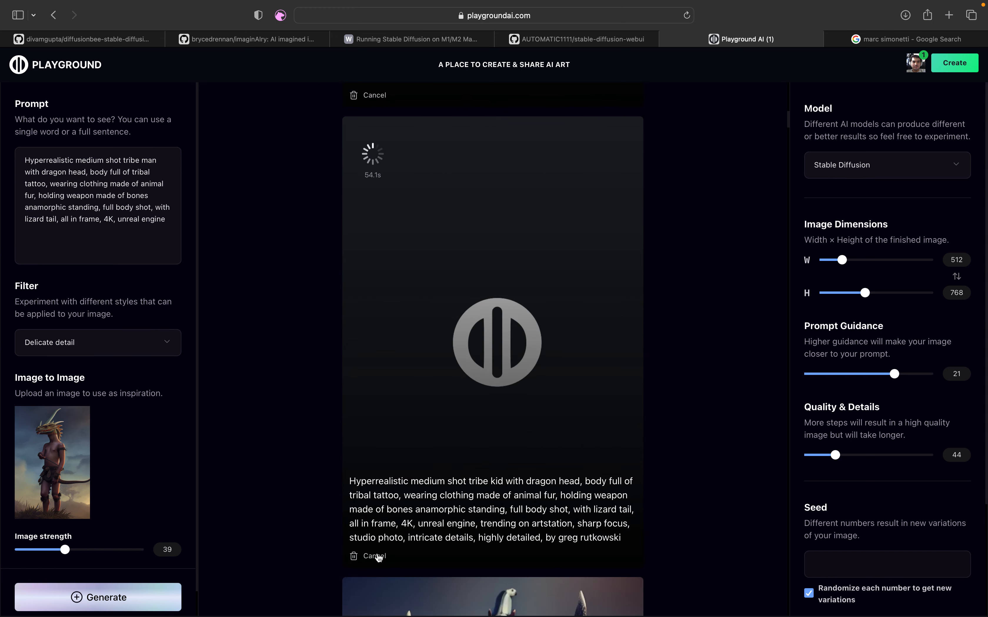
left_click(375, 555)
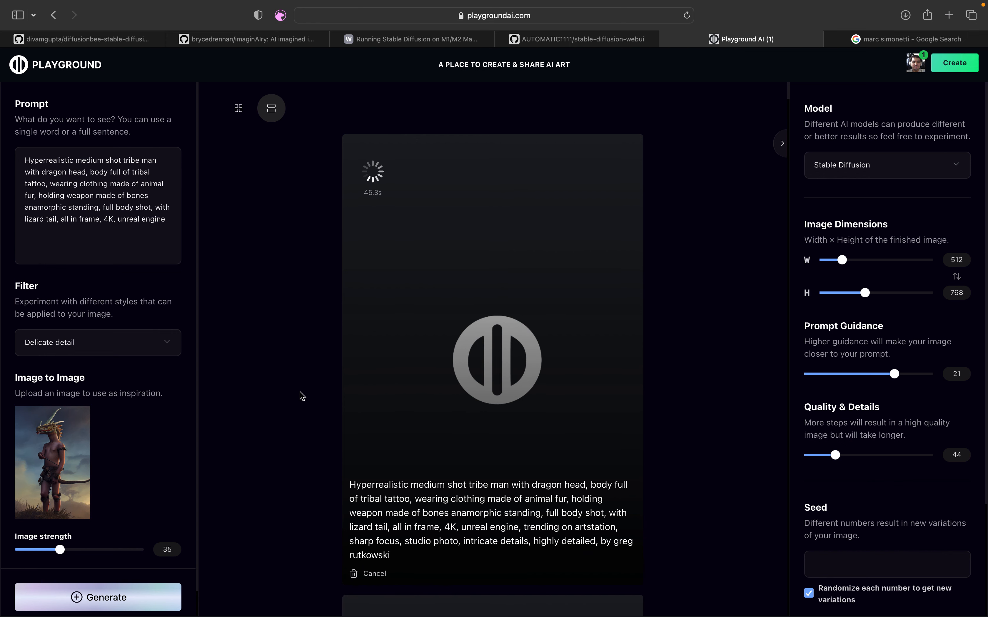
- Upscale the earlier red-skinned dragon-head warrior with the curled horn and long tail, and download the result
scroll(747, 467, "down", 1)
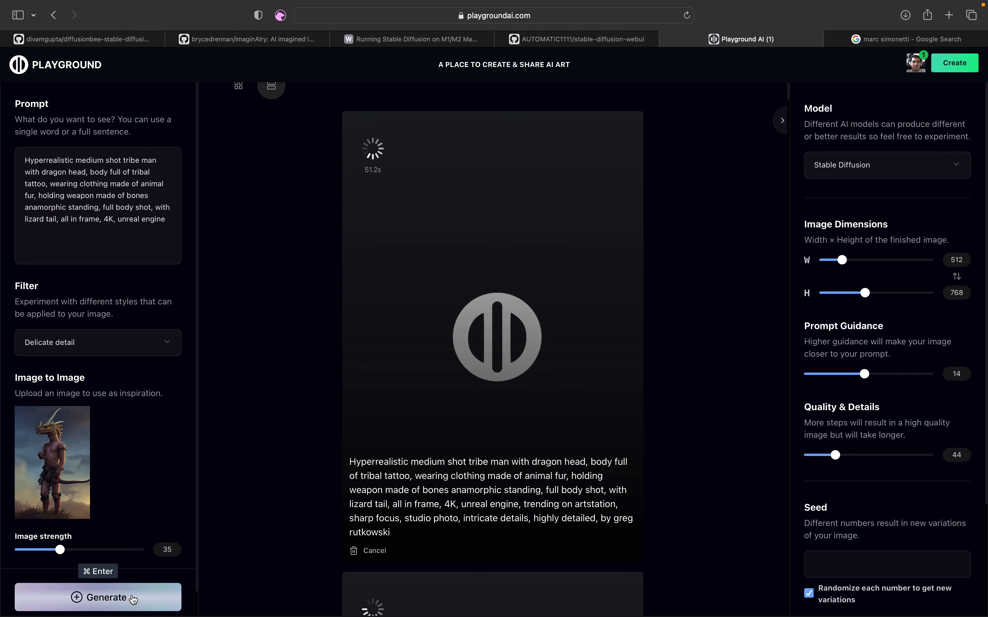
scroll(309, 346, "down", 3)
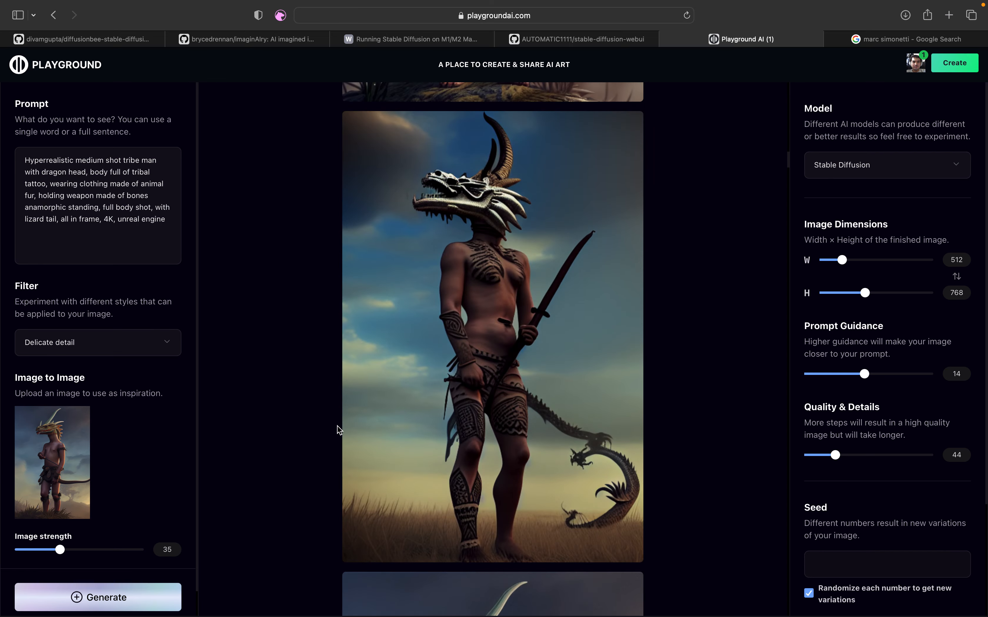
scroll(338, 427, "down", 20)
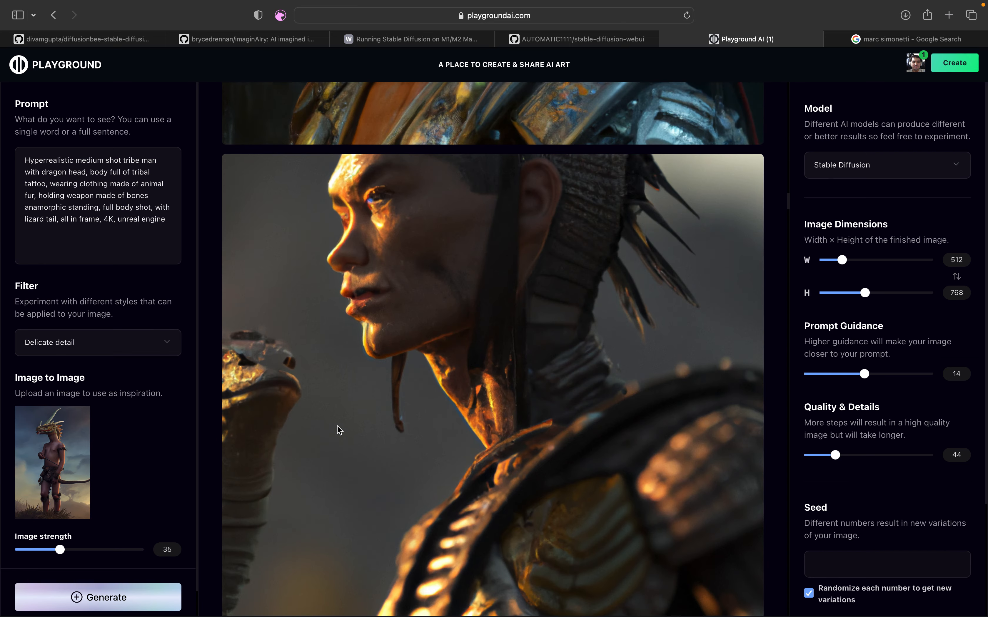
scroll(337, 426, "up", 5)
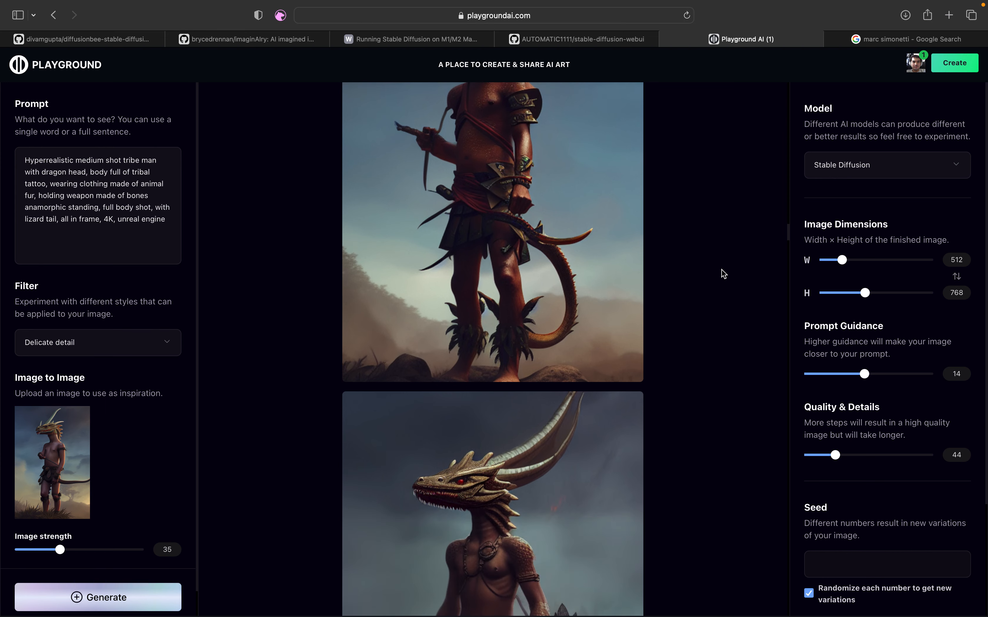
scroll(723, 273, "down", 1)
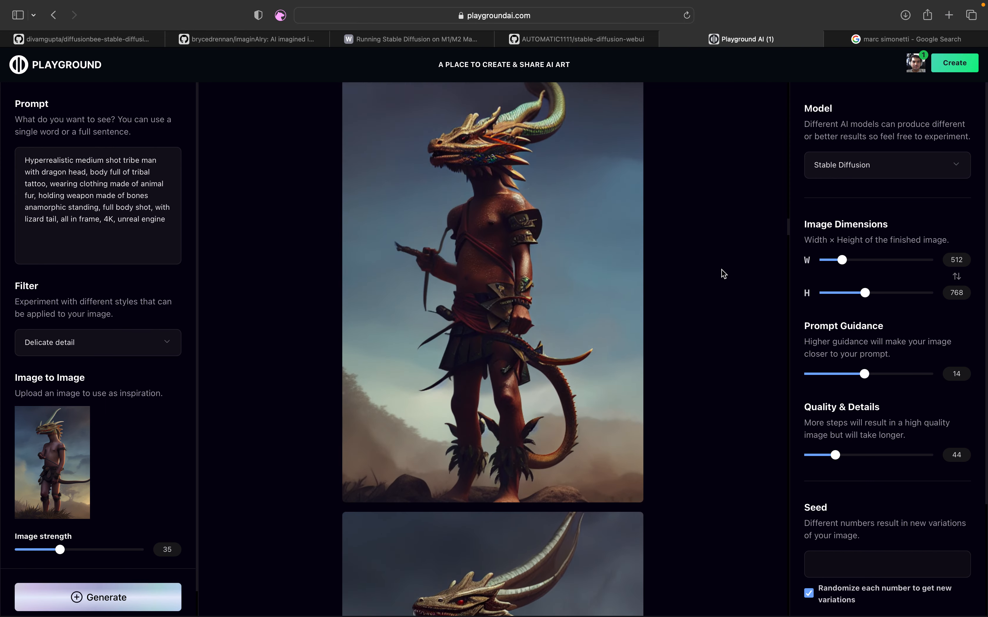
mouse_move(450, 458)
left_click(469, 481)
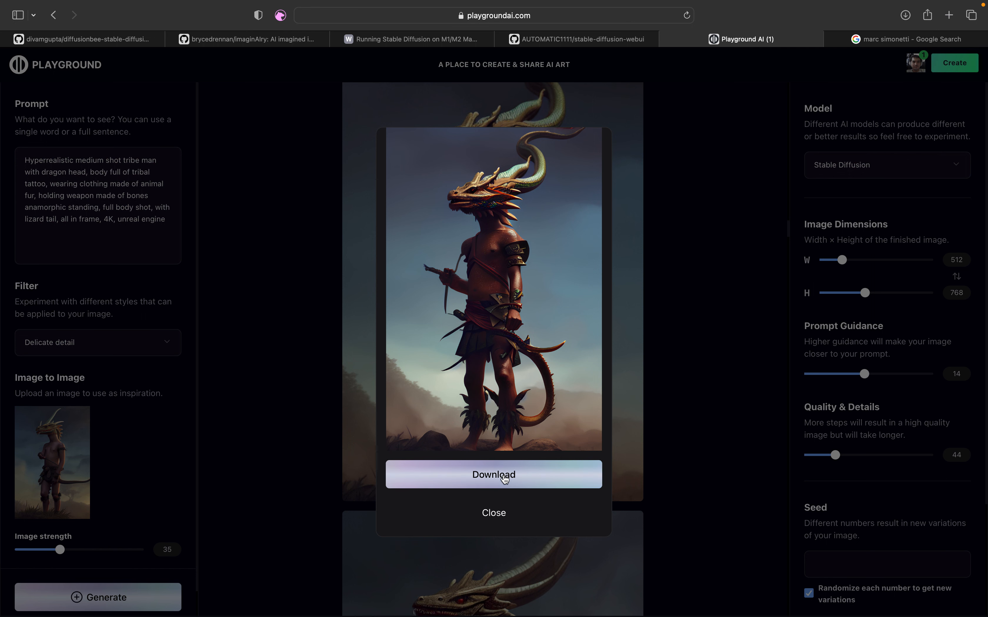
left_click(495, 474)
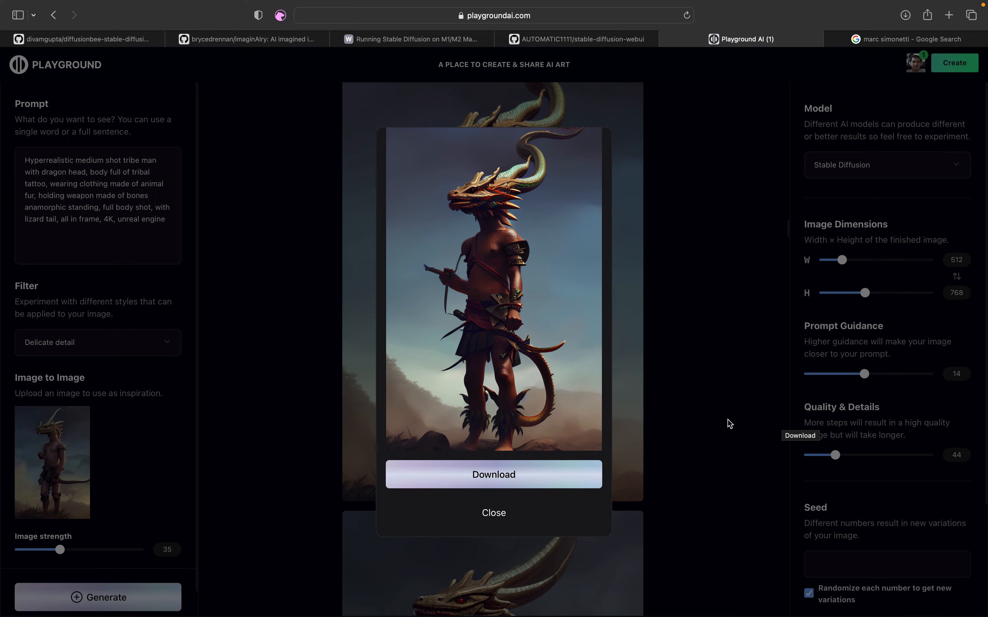
left_click(494, 513)
scroll(348, 474, "up", 10)
scroll(392, 461, "up", 10)
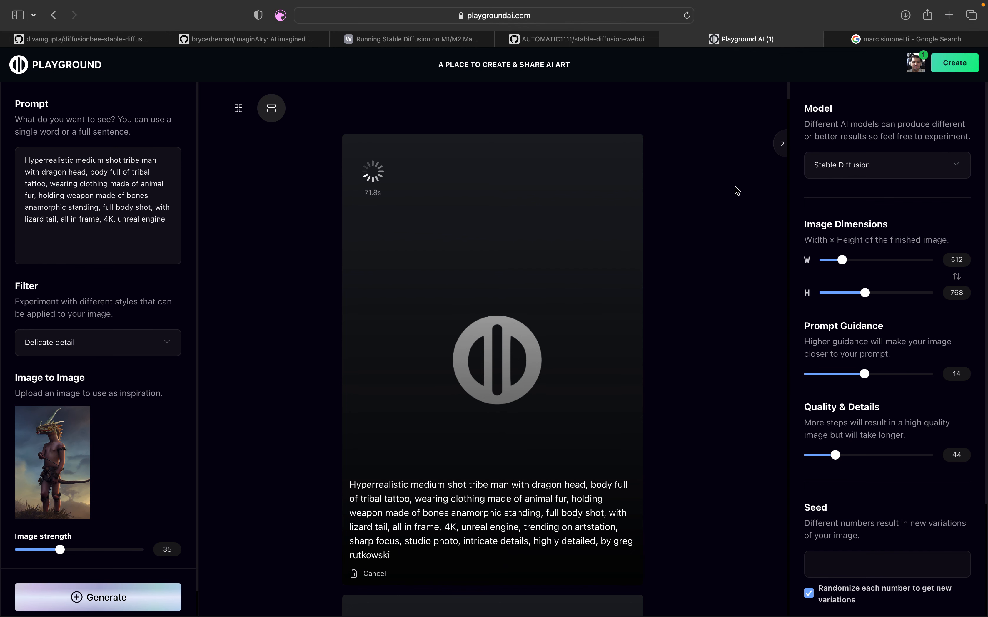
scroll(717, 213, "down", 15)
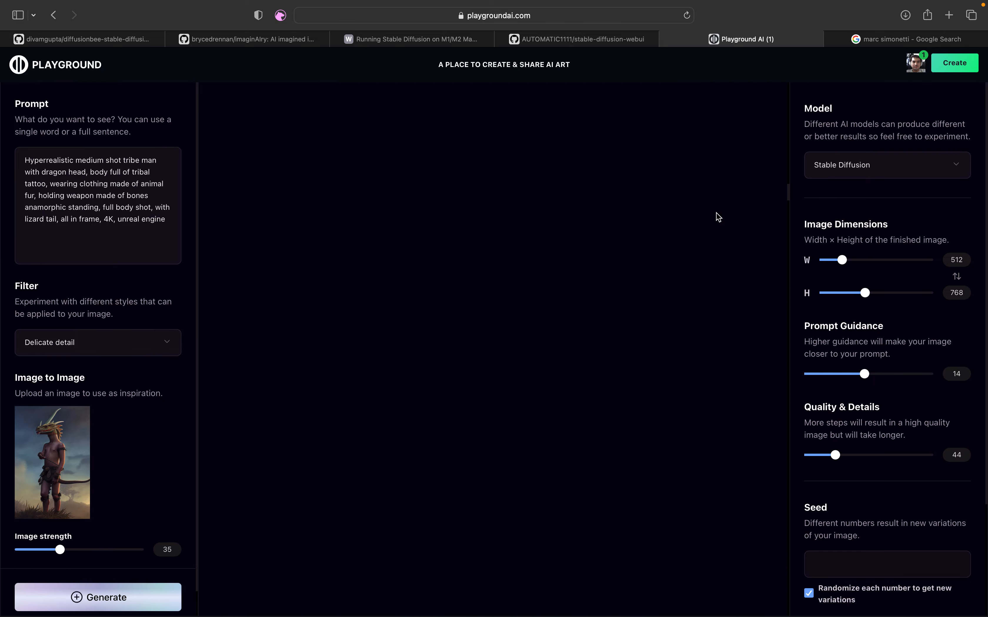
scroll(717, 218, "down", 10)
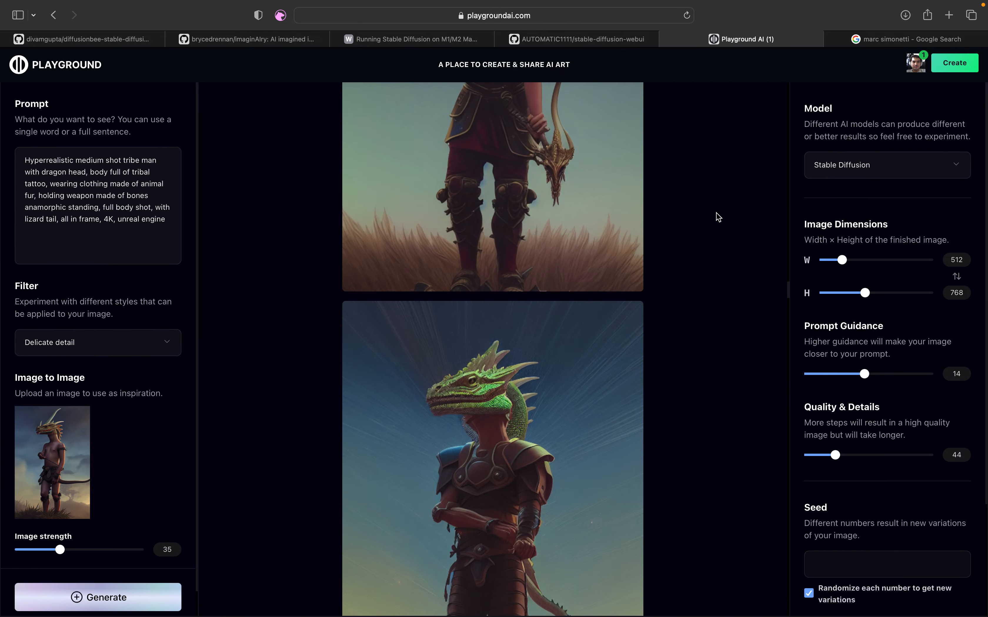
- Look back through the older dragon- and lizard-headed warrior images in the feed for another result worth enlarging
scroll(718, 217, "down", 15)
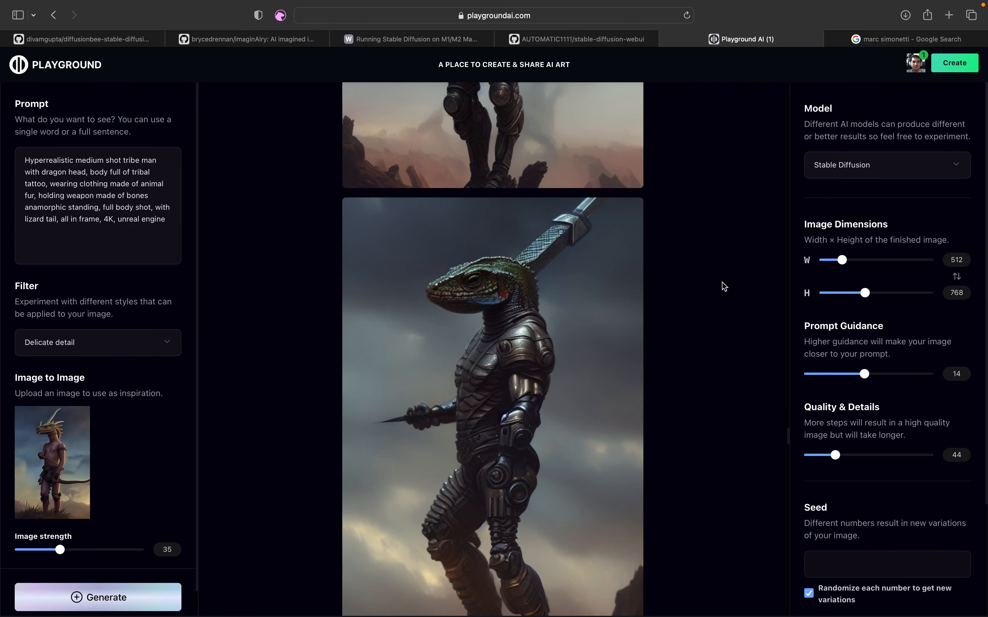
right_click(709, 399)
left_click(708, 610)
scroll(706, 593, "down", 15)
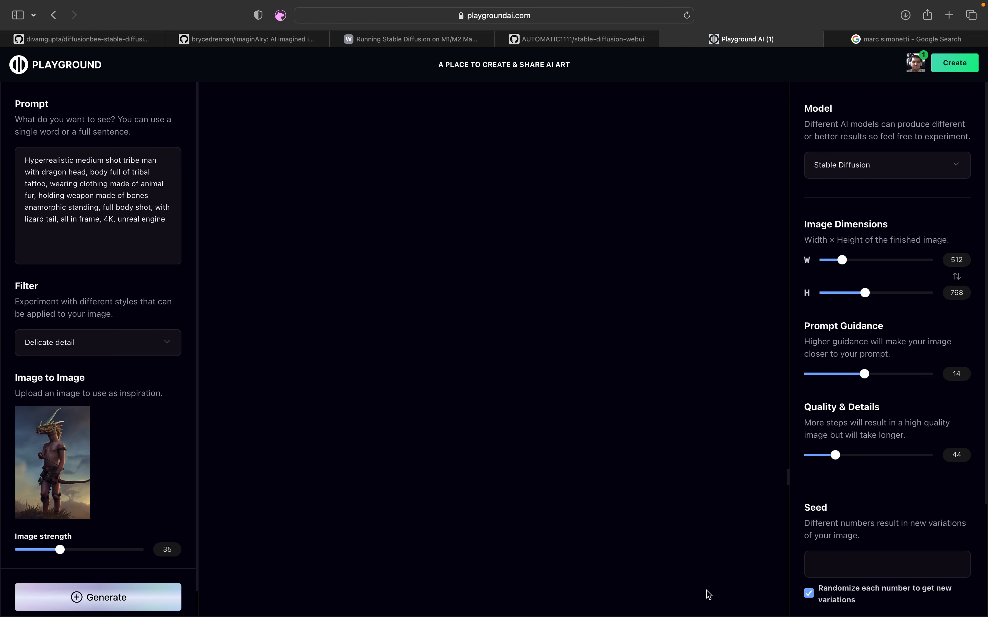
scroll(717, 486, "down", 10)
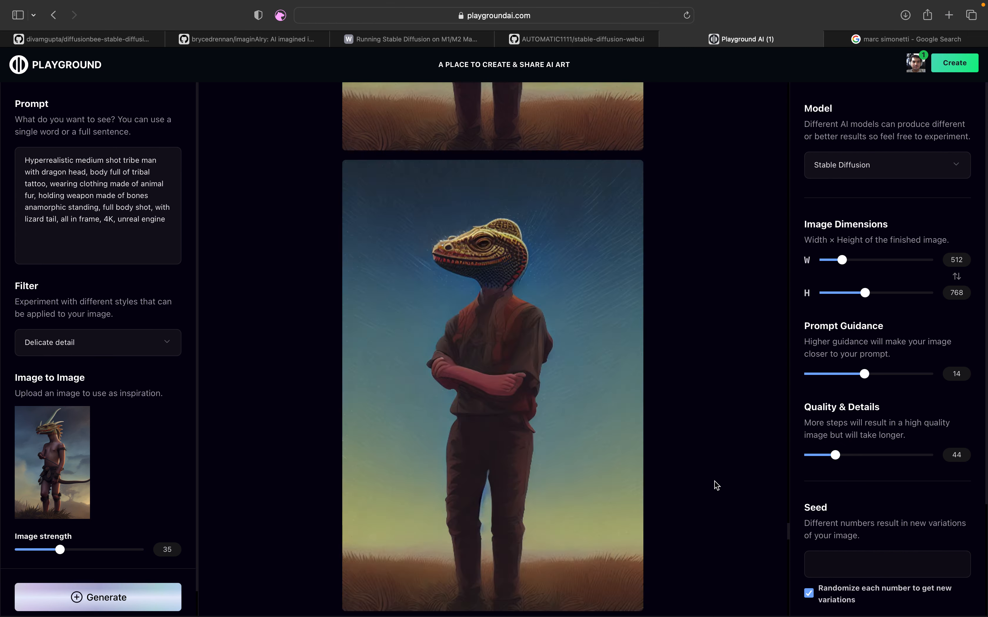
scroll(679, 435, "down", 8)
scroll(679, 437, "down", 10)
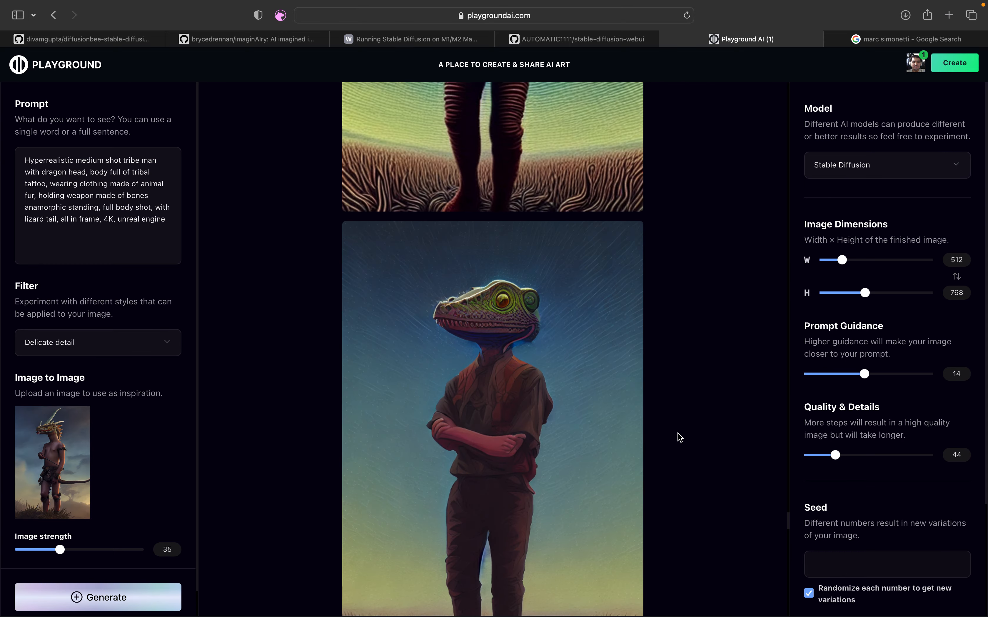
scroll(679, 437, "down", 10)
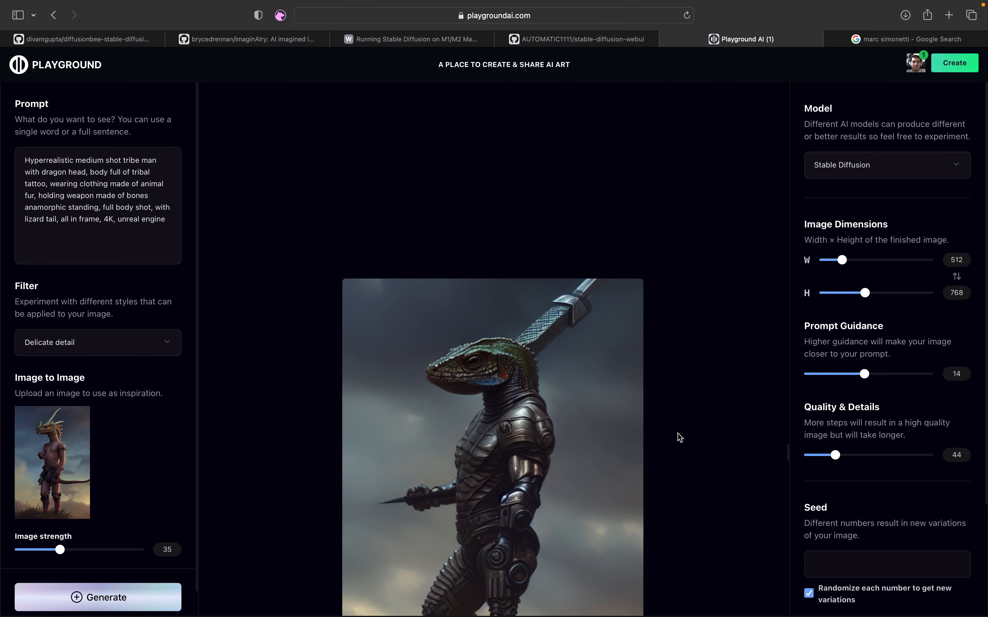
scroll(679, 437, "down", 10)
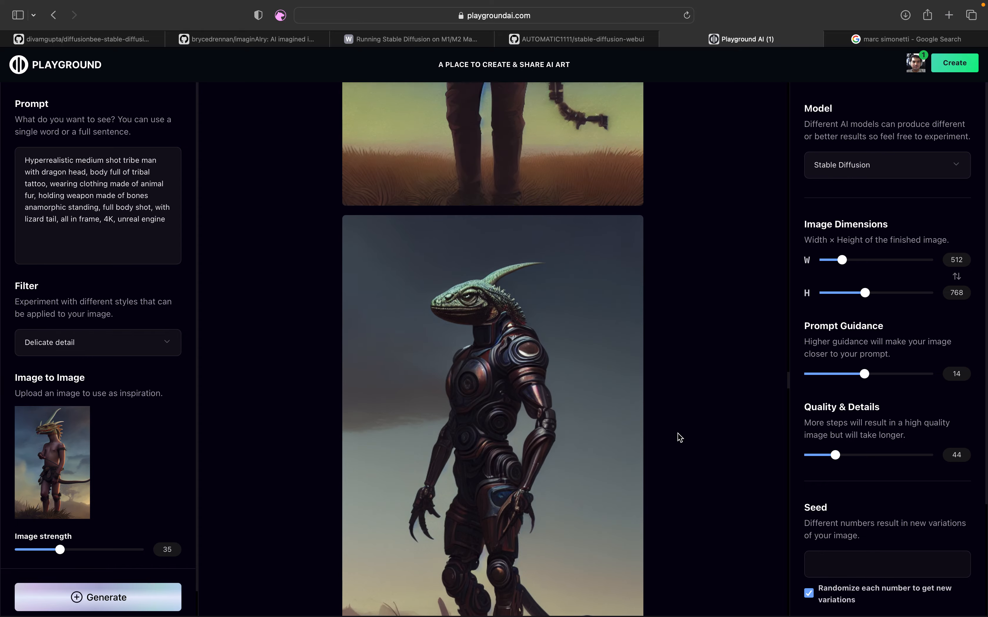
- Upscale the earlier full-body lizard-head cyborg warrior with the horned green head, dark metallic armour and long tail
scroll(573, 463, "down", 3)
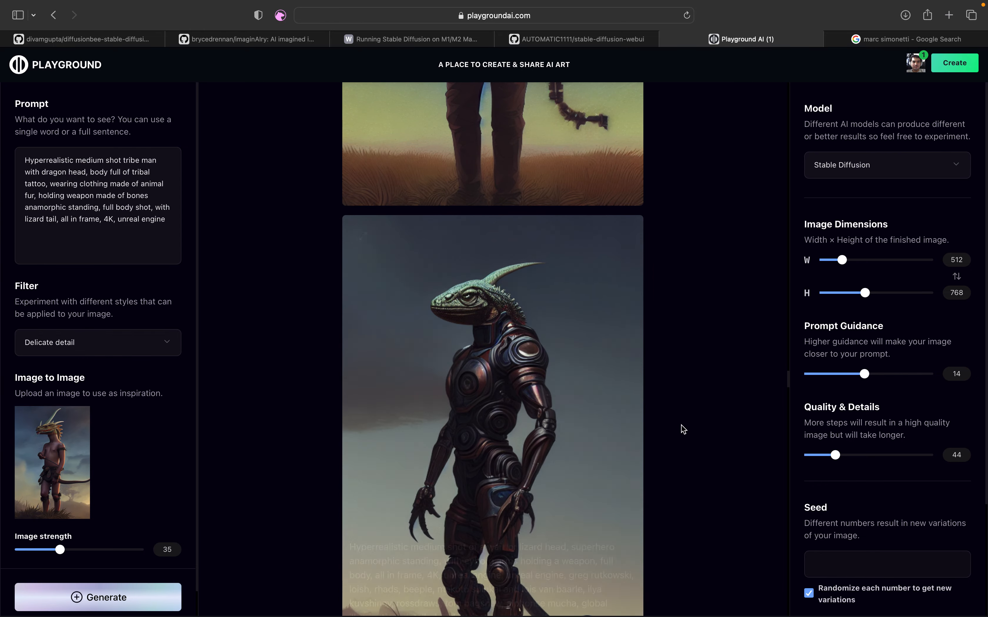
mouse_move(436, 520)
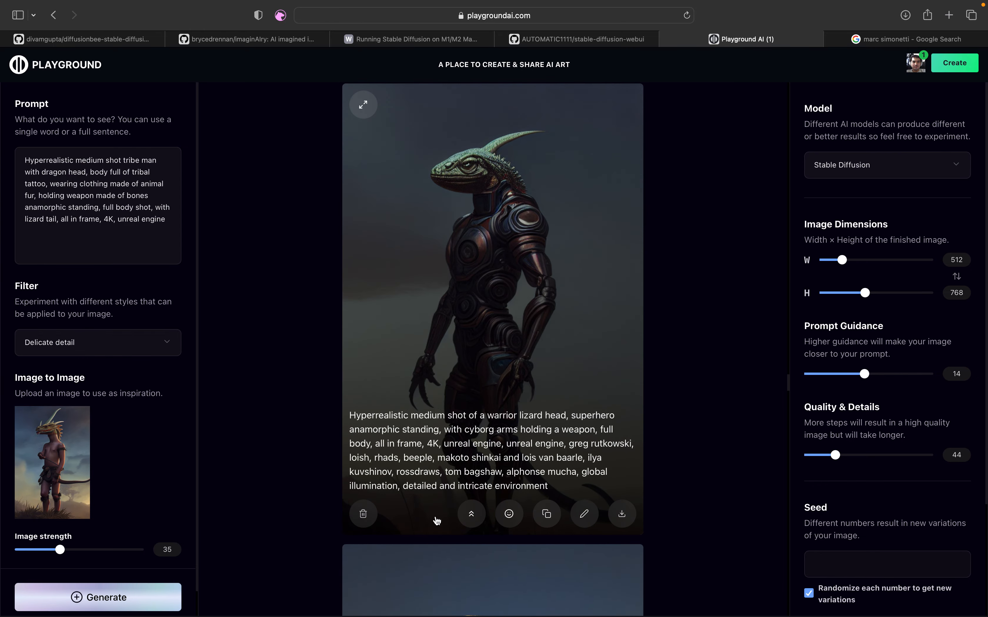
left_click(470, 514)
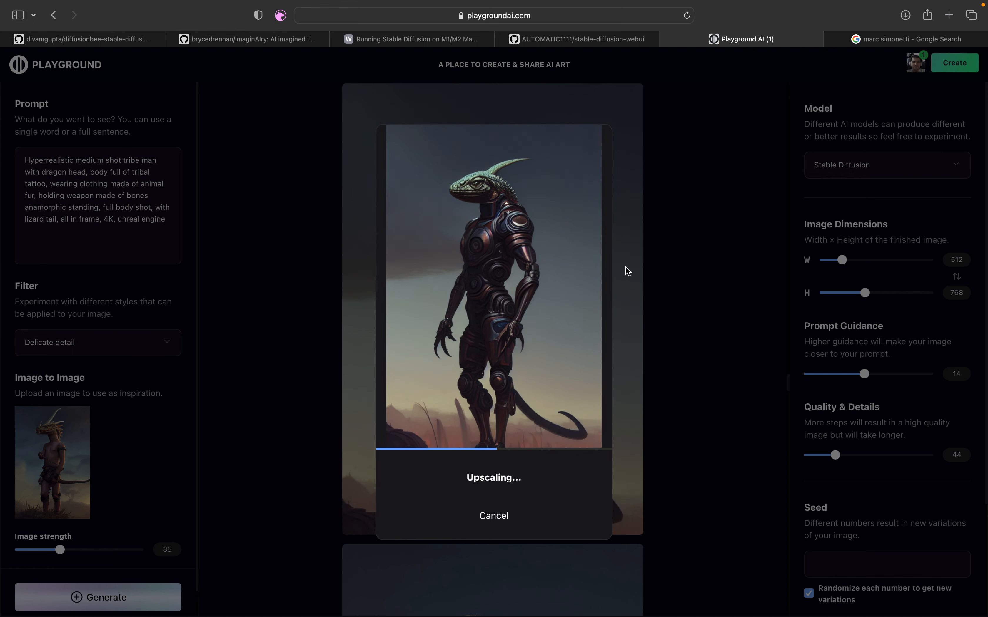
right_click(667, 323)
left_click(702, 190)
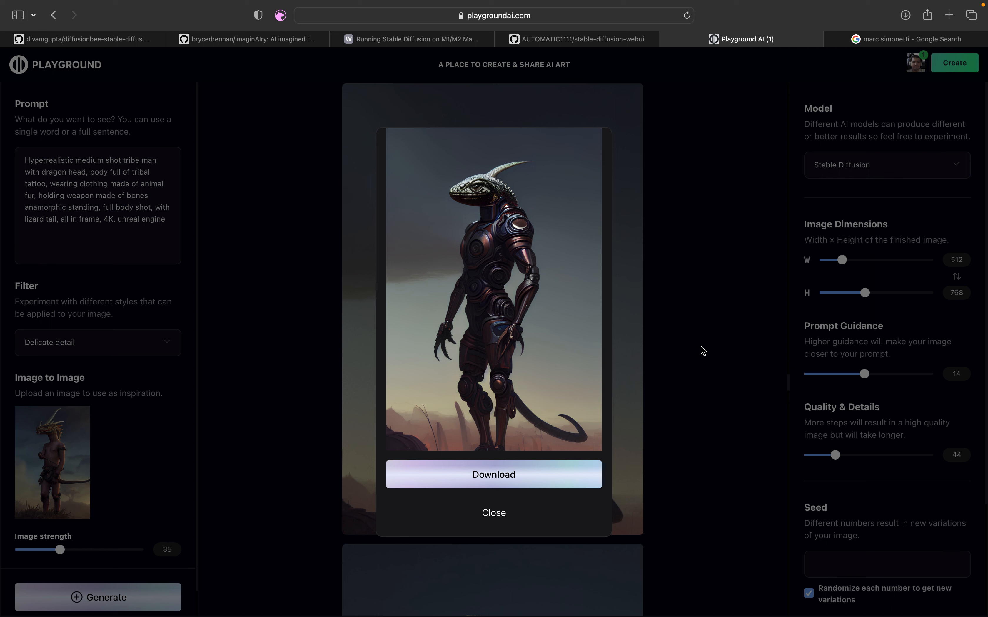
mouse_move(740, 3)
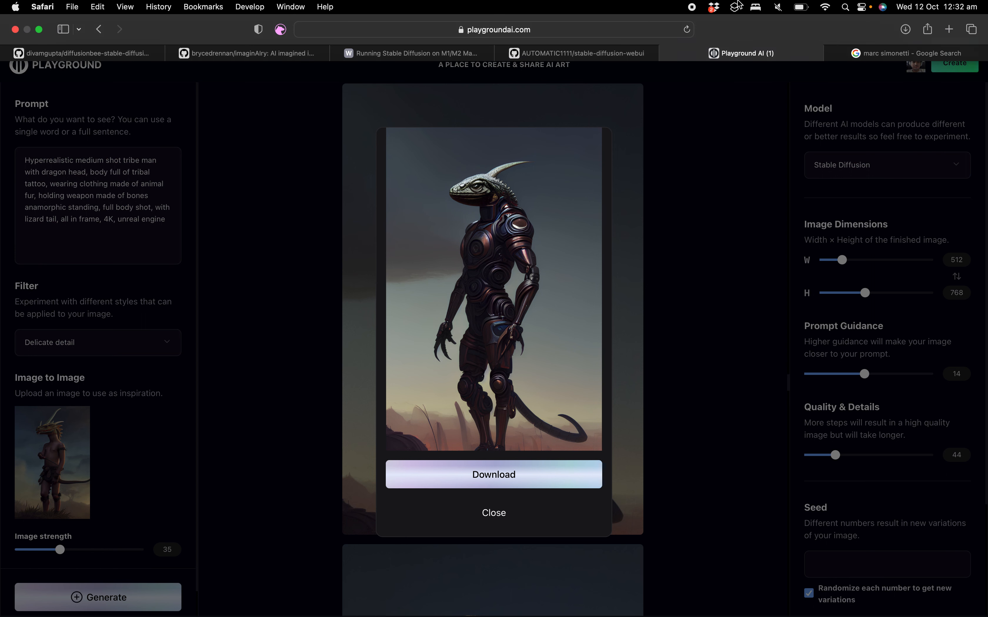